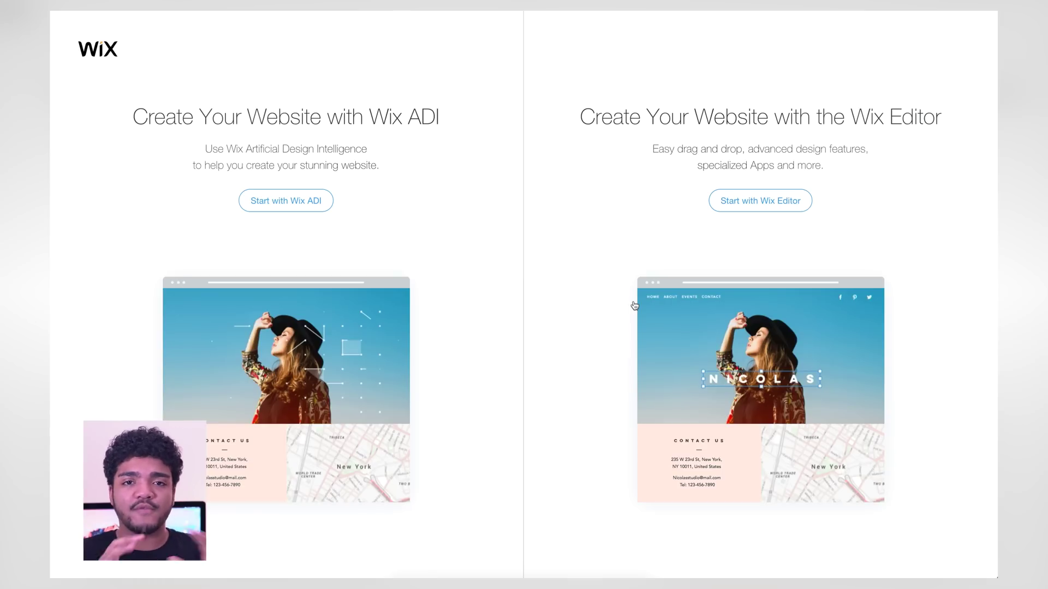
# Step: Start building the site with the Wix Editor and browse the first page of blog templates
pyautogui.click(769, 200)
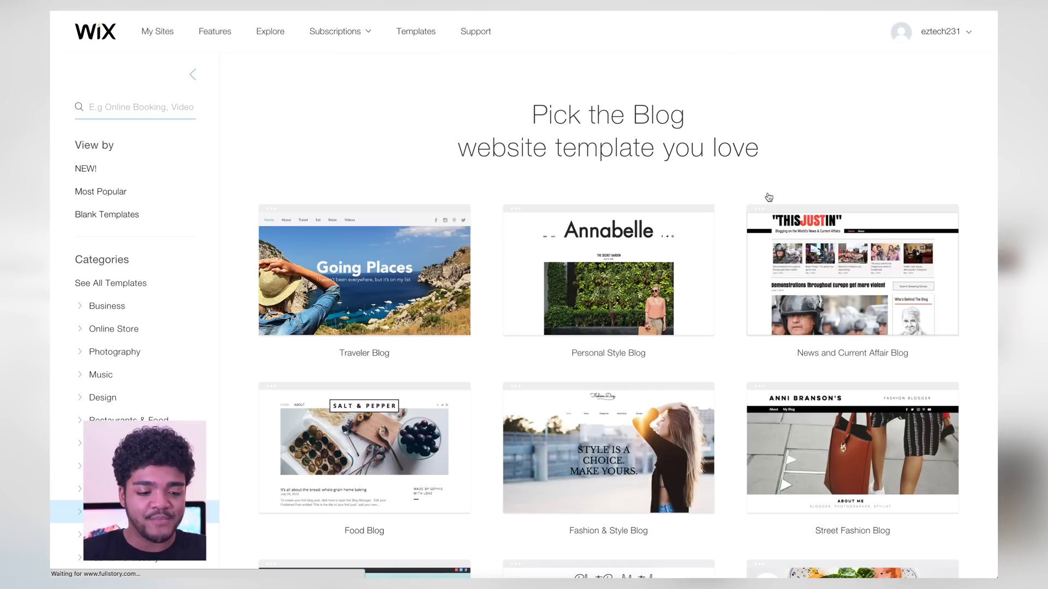
pyautogui.scroll(-3, 764, 100)
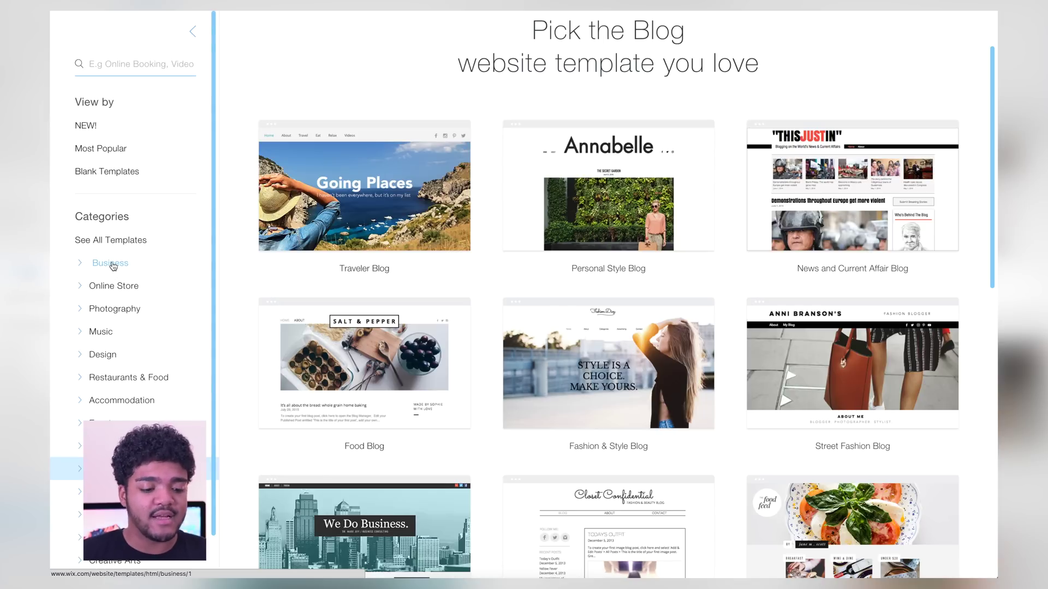
pyautogui.scroll(-1, 113, 266)
pyautogui.scroll(2, 113, 266)
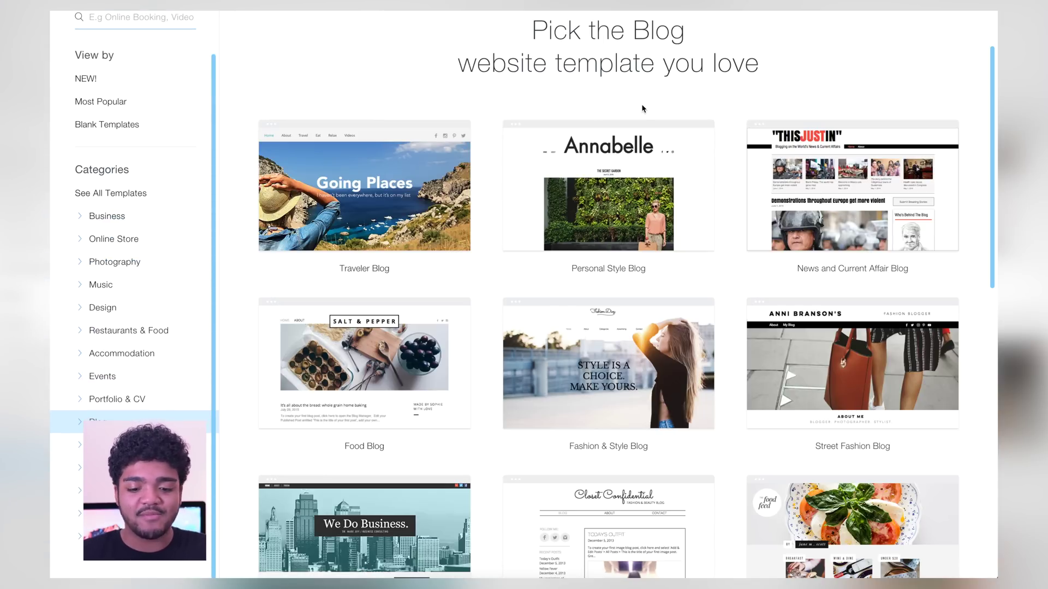
pyautogui.scroll(-2, 642, 108)
pyautogui.scroll(3, 641, 108)
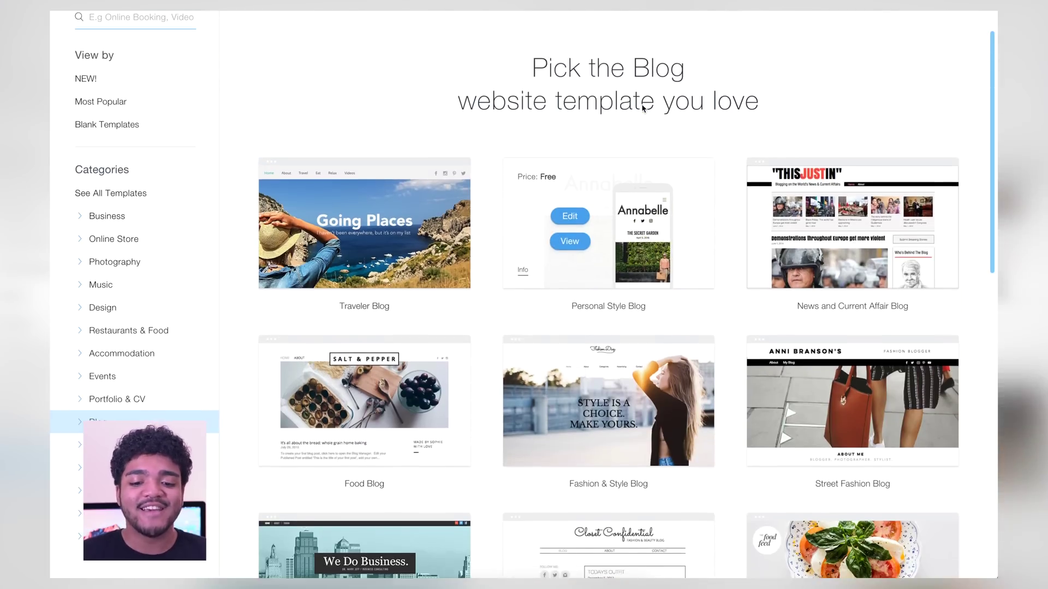
pyautogui.scroll(1, 642, 108)
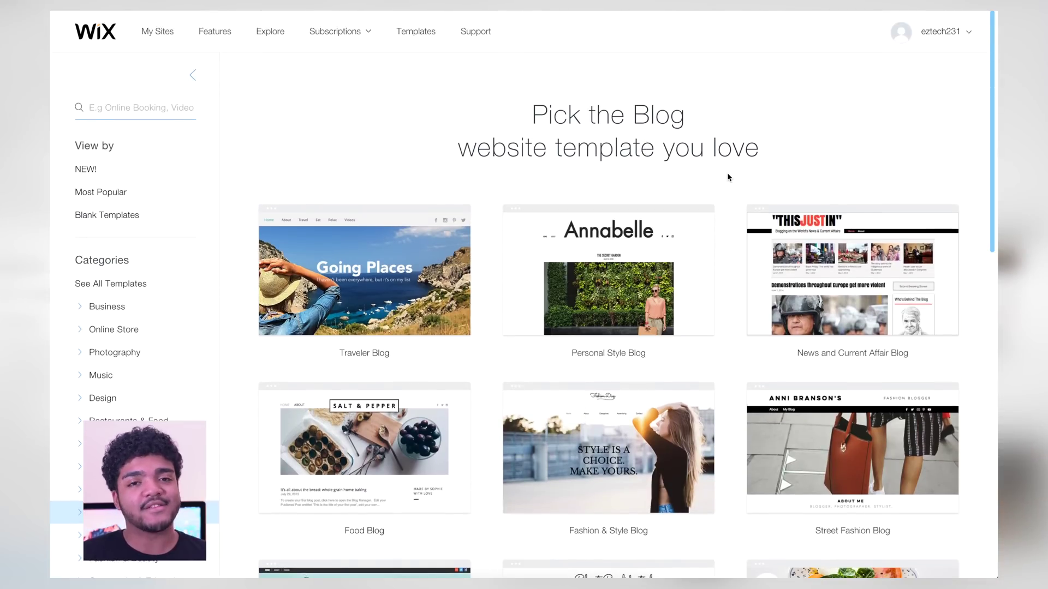
pyautogui.scroll(-6, 727, 173)
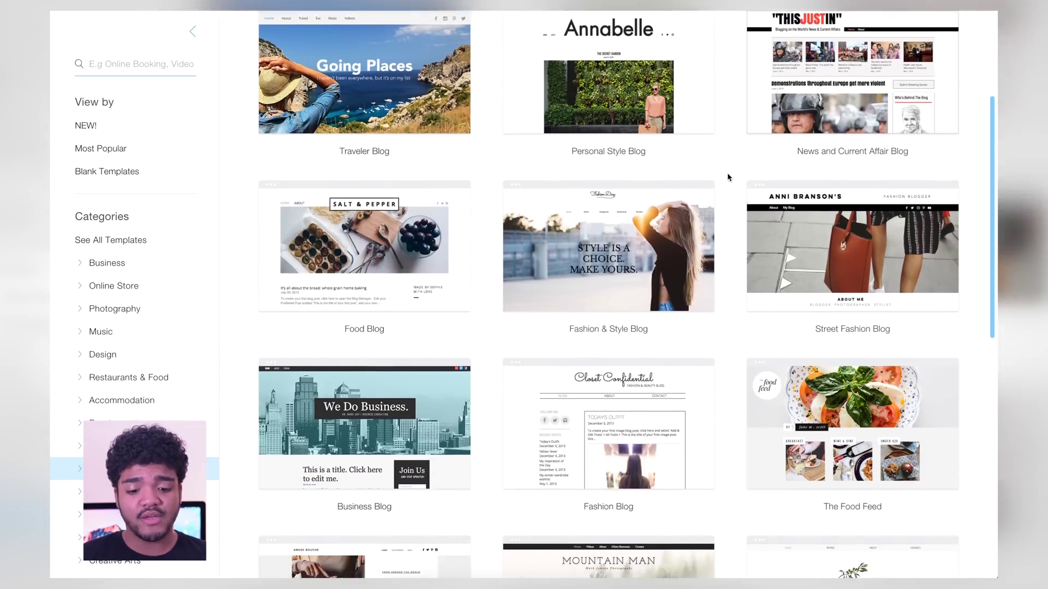
pyautogui.scroll(-5, 727, 173)
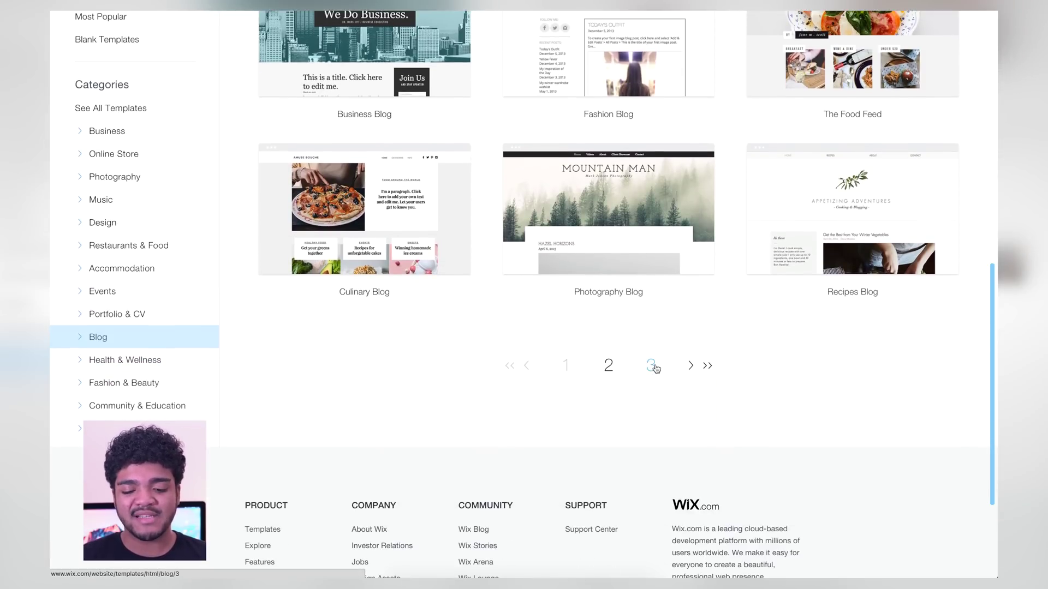
# Step: Browse the blog templates on page 3 and on page 2
pyautogui.click(651, 366)
pyautogui.scroll(-3, 655, 369)
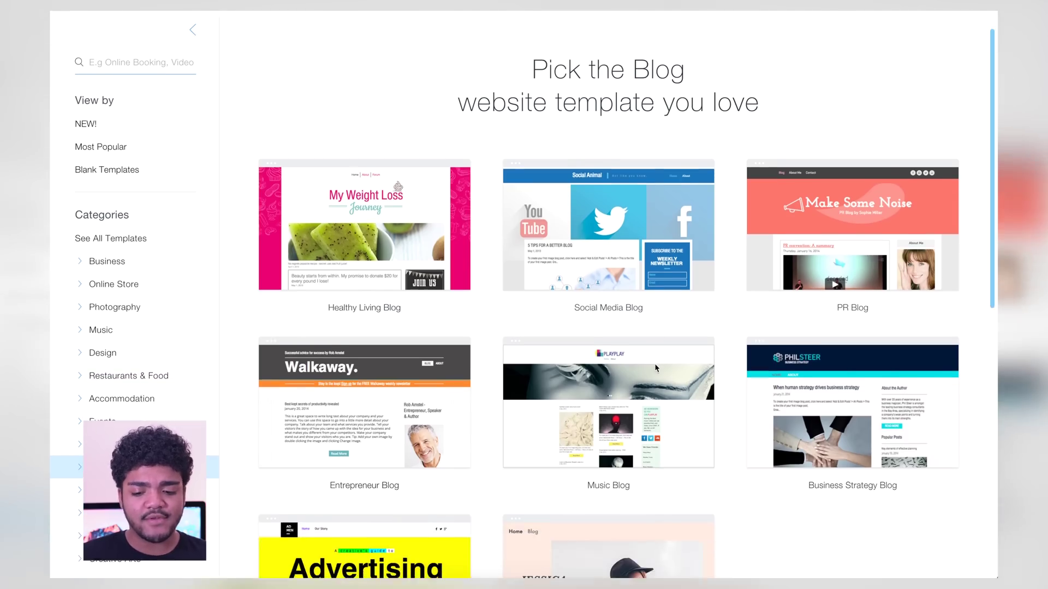
pyautogui.scroll(-3, 657, 369)
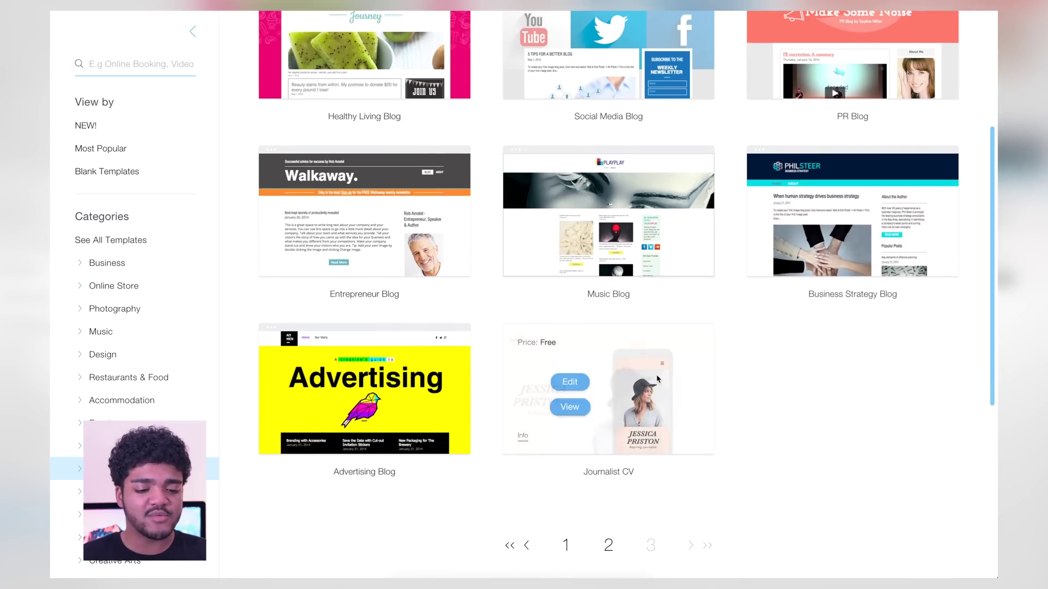
pyautogui.scroll(-1, 658, 377)
pyautogui.click(607, 486)
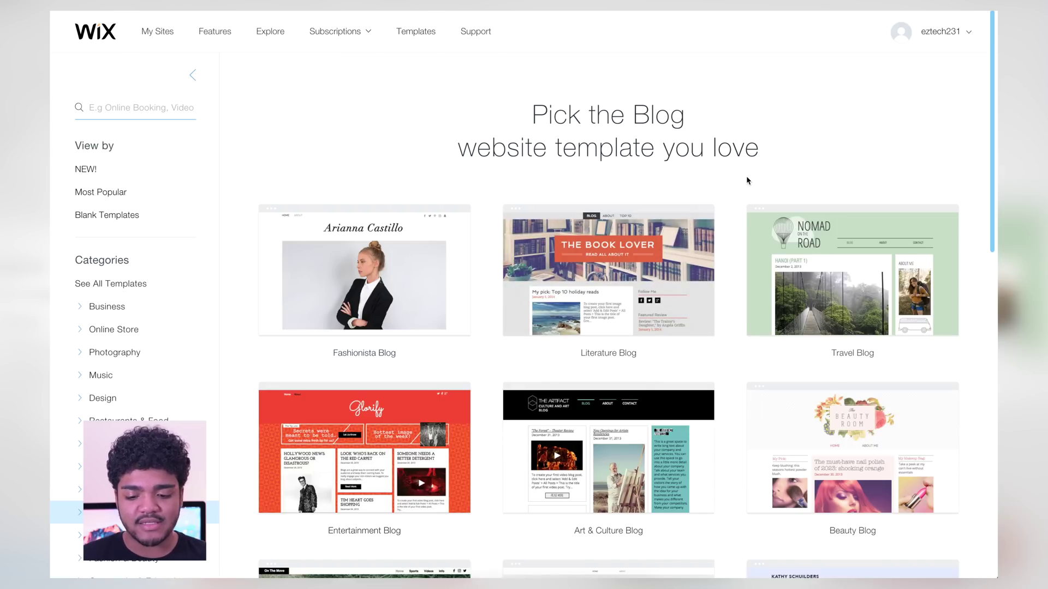
pyautogui.scroll(-1, 747, 180)
pyautogui.scroll(-6, 745, 176)
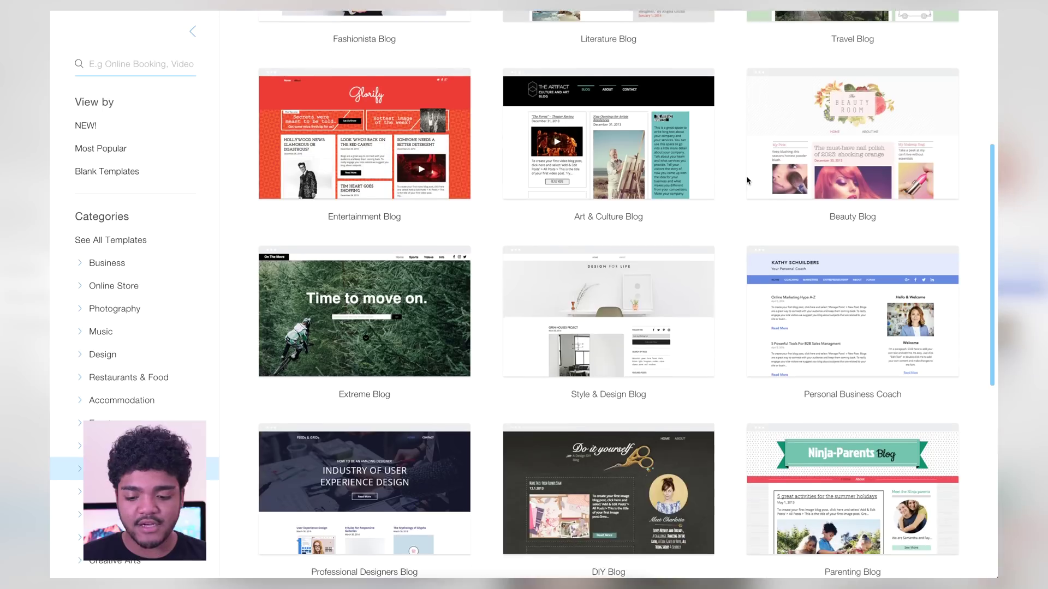
pyautogui.scroll(-2, 746, 180)
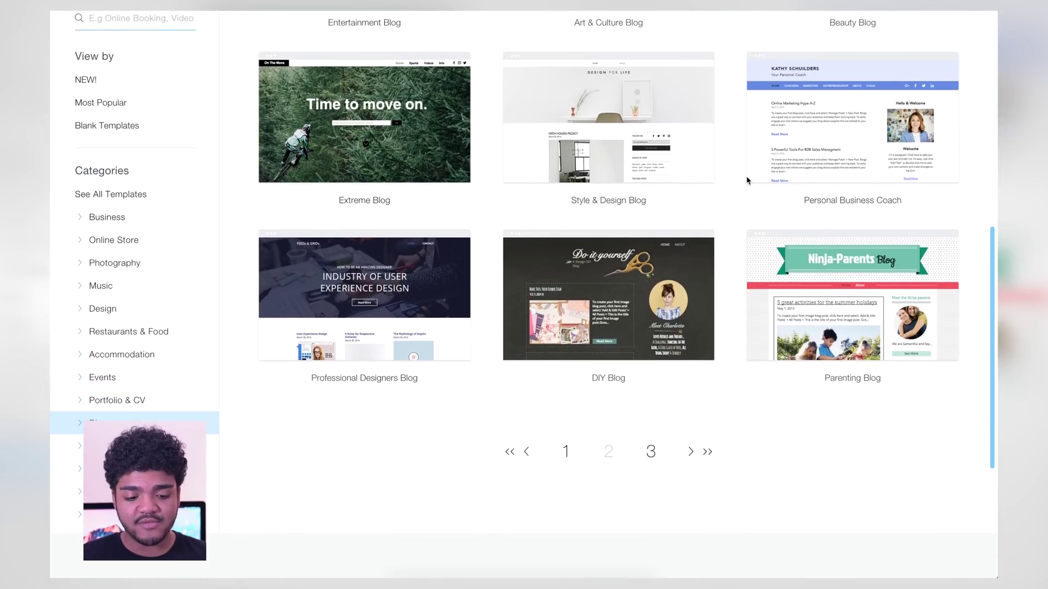
# Step: Return to the first page of blog templates and open the preview of the Personal Style Blog template
pyautogui.click(566, 451)
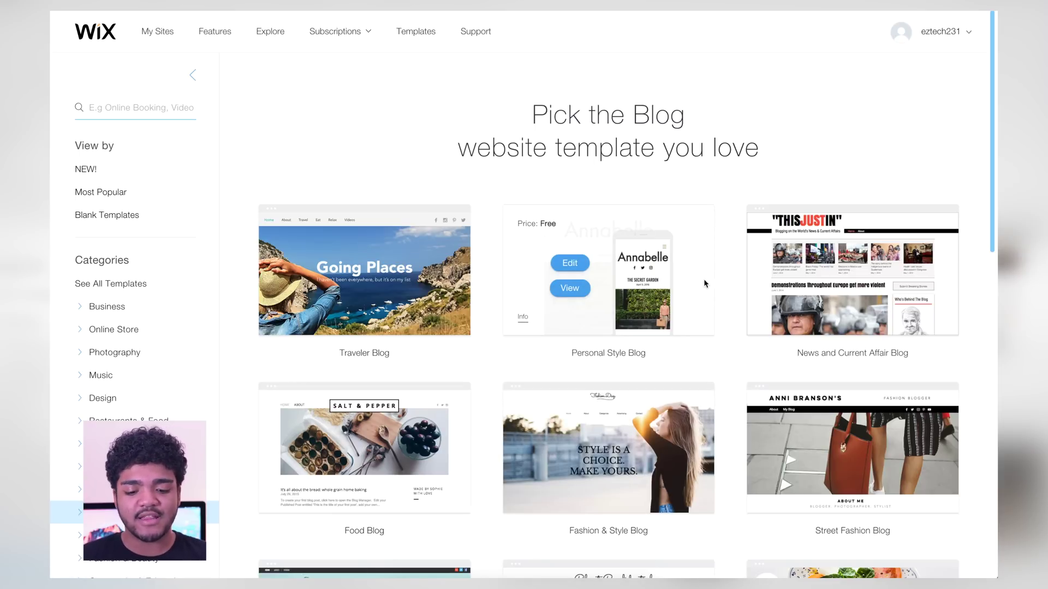
pyautogui.moveTo(652, 279)
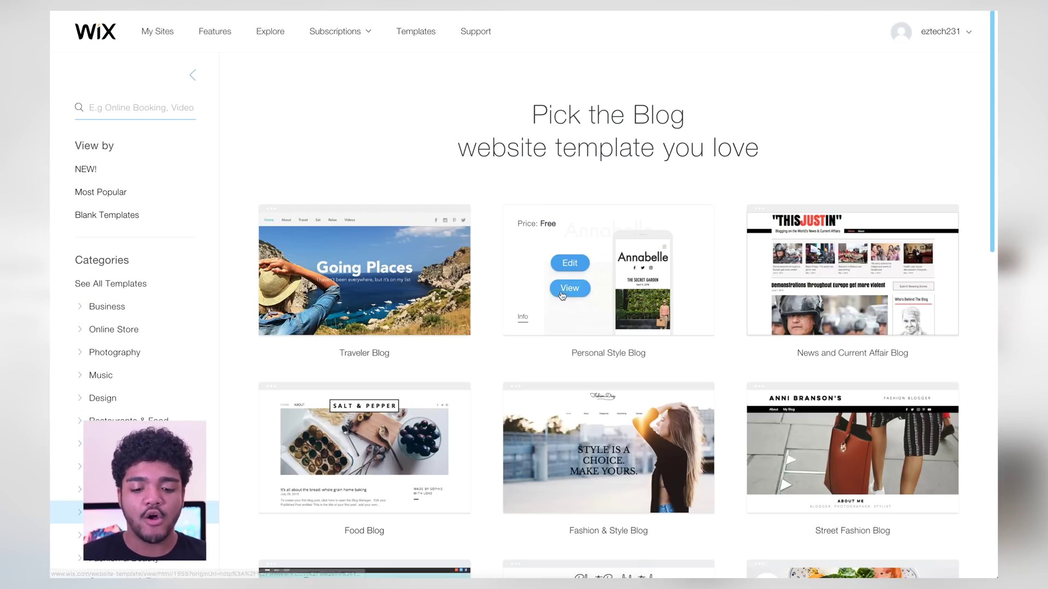
pyautogui.click(578, 292)
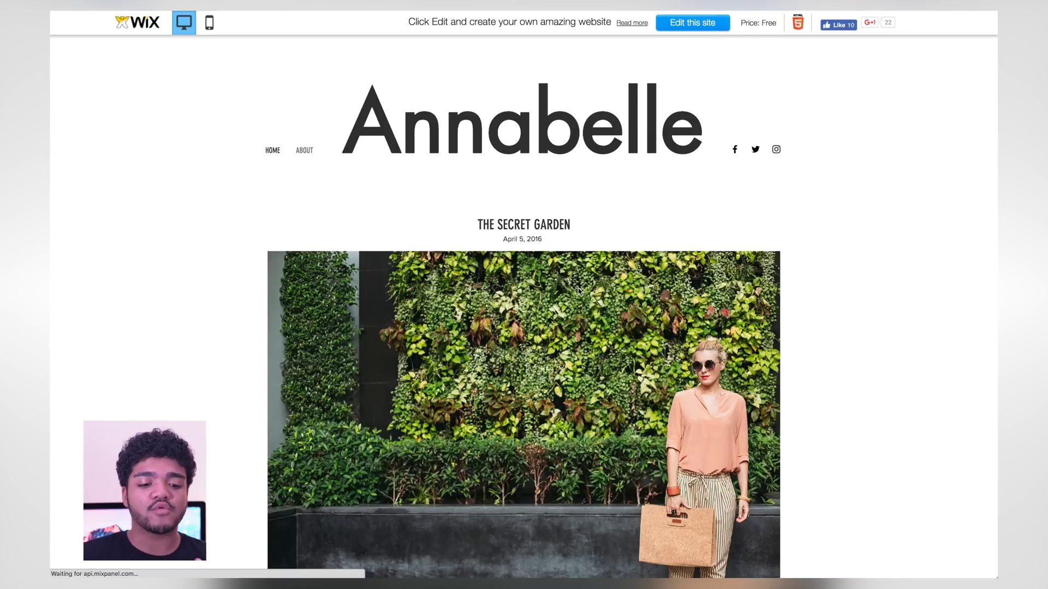
# Step: Look through the template's About page and its Home page in the preview
pyautogui.click(304, 150)
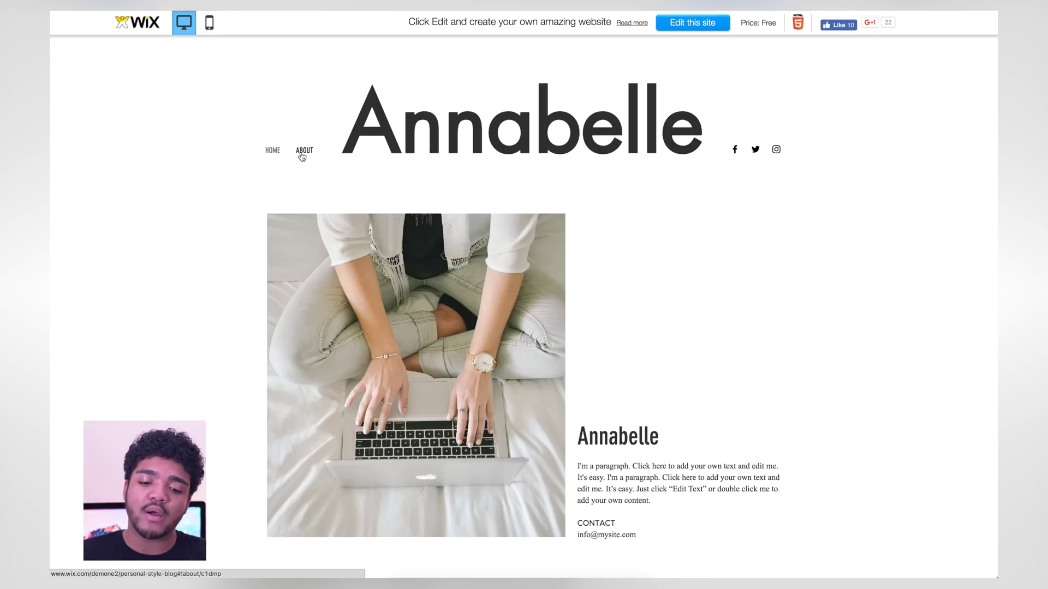
pyautogui.click(273, 153)
pyautogui.scroll(-5, 274, 158)
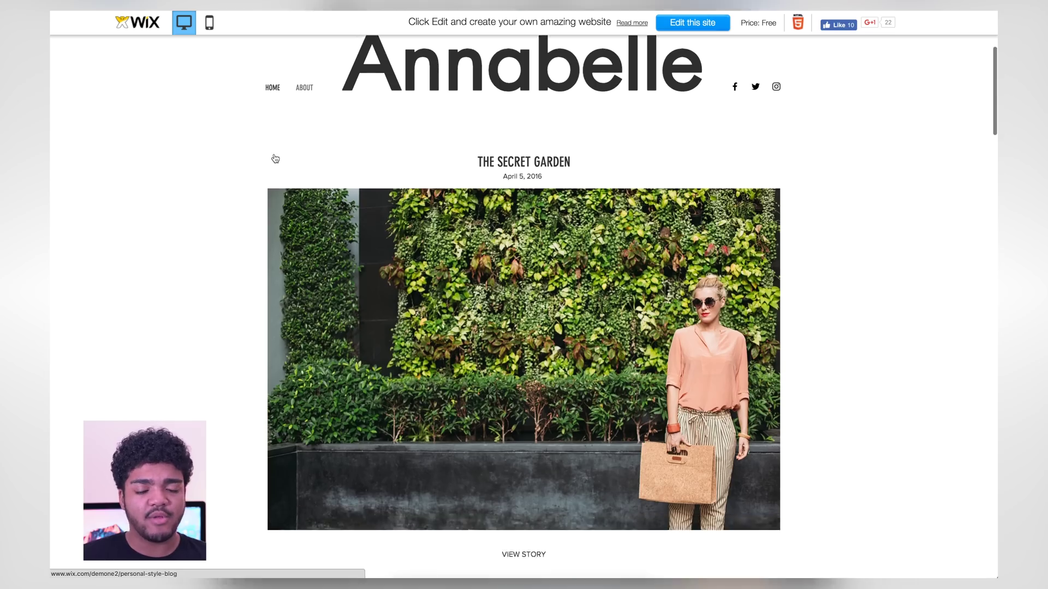
pyautogui.scroll(5, 274, 159)
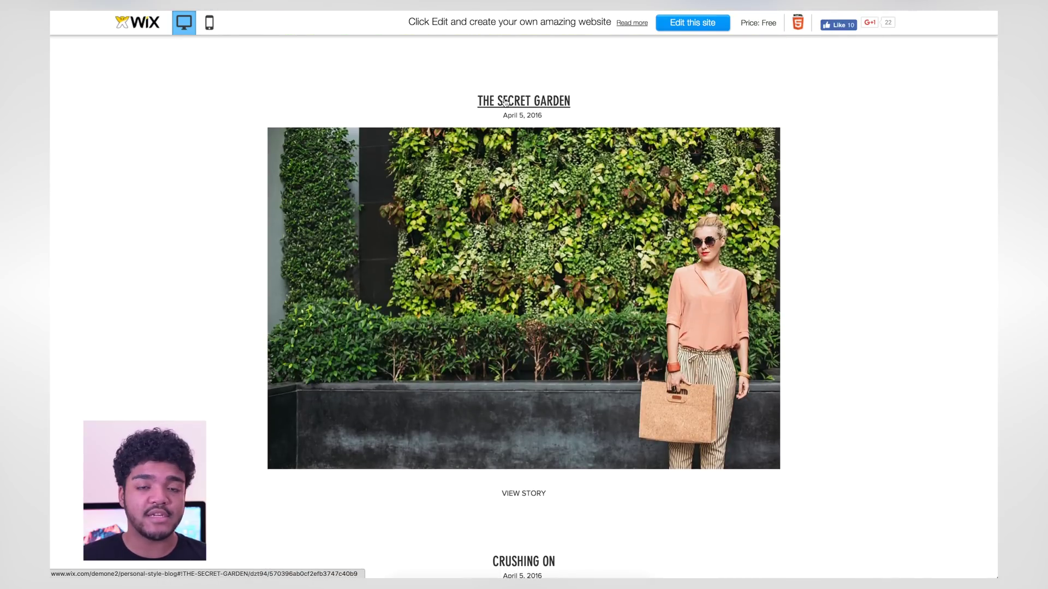
# Step: Open the blog post The Secret Garden and look through it from beginning to end
pyautogui.click(504, 102)
pyautogui.scroll(-5, 655, 212)
pyautogui.scroll(-10, 677, 226)
pyautogui.scroll(15, 679, 232)
pyautogui.scroll(2, 654, 218)
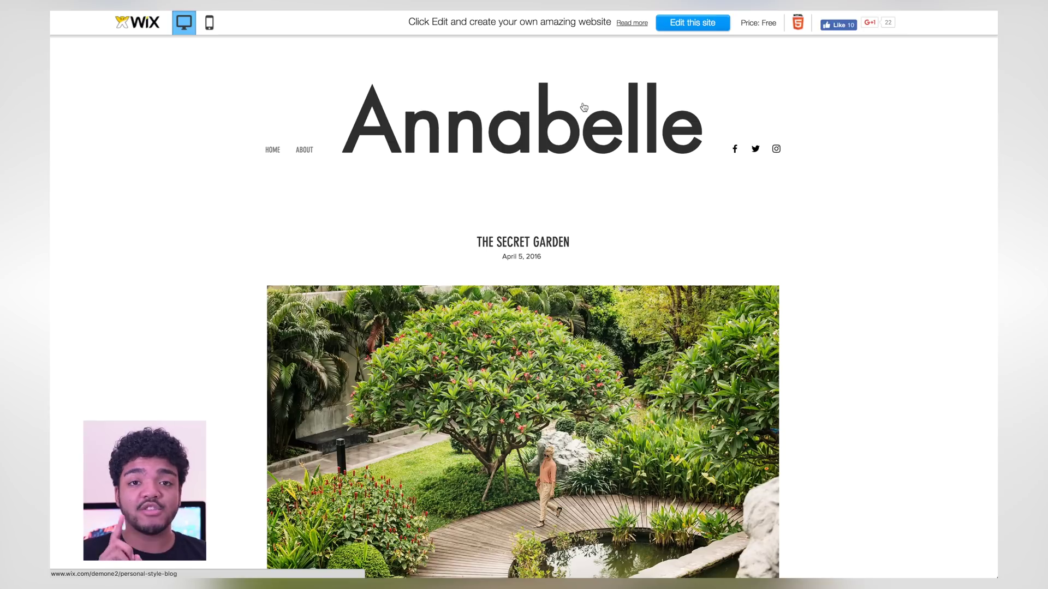
# Step: Examine the template's mobile version down to its tags section, and return to the desktop version
pyautogui.click(210, 24)
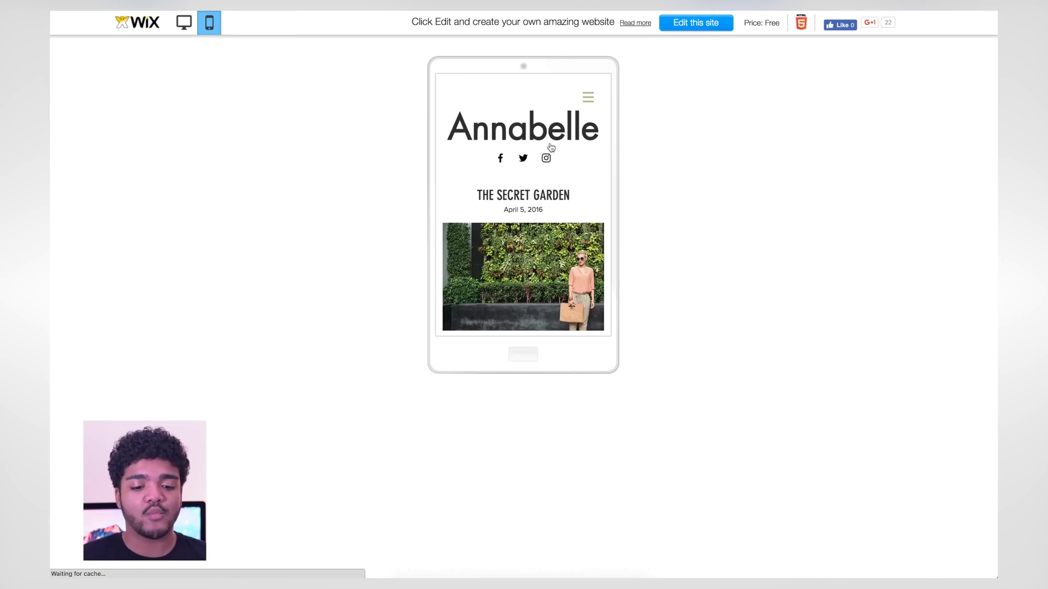
pyautogui.scroll(-15, 551, 147)
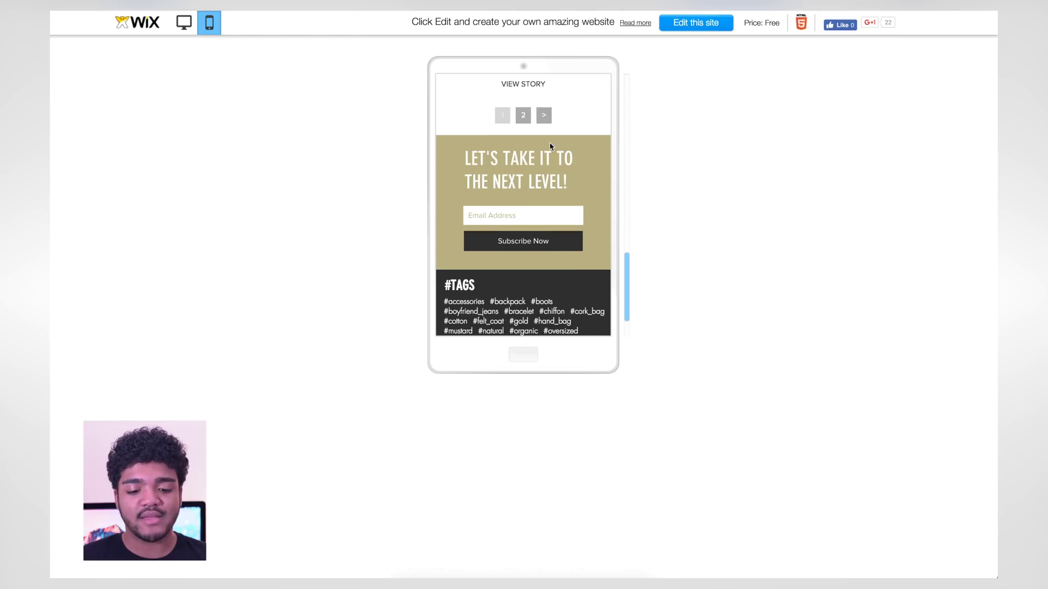
pyautogui.moveTo(627, 276); pyautogui.dragTo(491, 82)
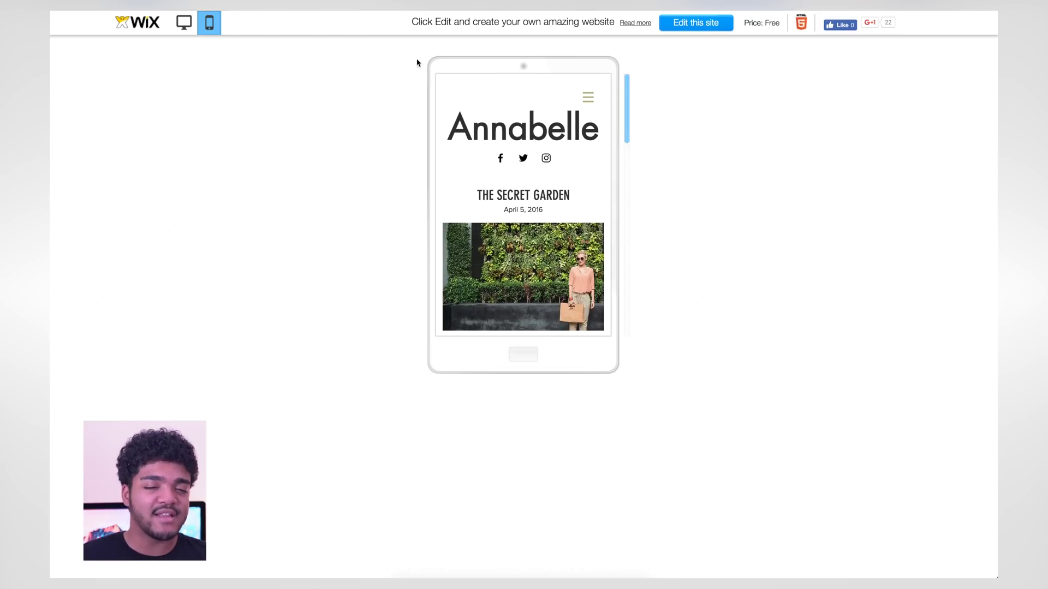
pyautogui.click(186, 23)
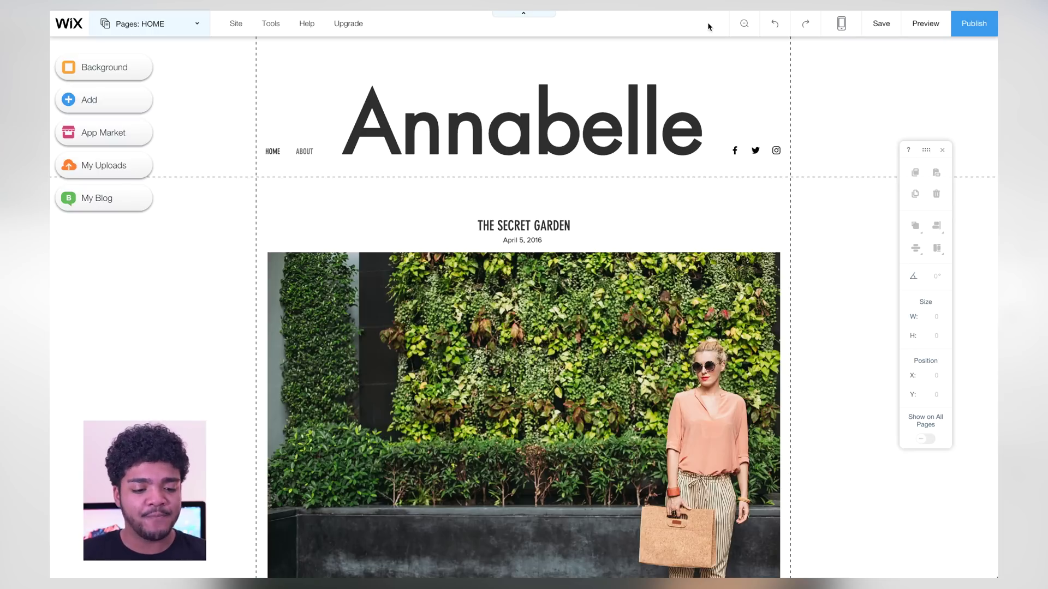
# Step: Move the Annabelle site title up to X 140, Y 28 and replace its text with "EzTech"
pyautogui.moveTo(542, 122)
pyautogui.mouseDown()
pyautogui.moveTo(532, 112)
pyautogui.moveTo(549, 104)
pyautogui.moveTo(538, 102)
pyautogui.moveTo(581, 91)
pyautogui.moveTo(542, 90)
pyautogui.moveTo(541, 107)
pyautogui.mouseUp()
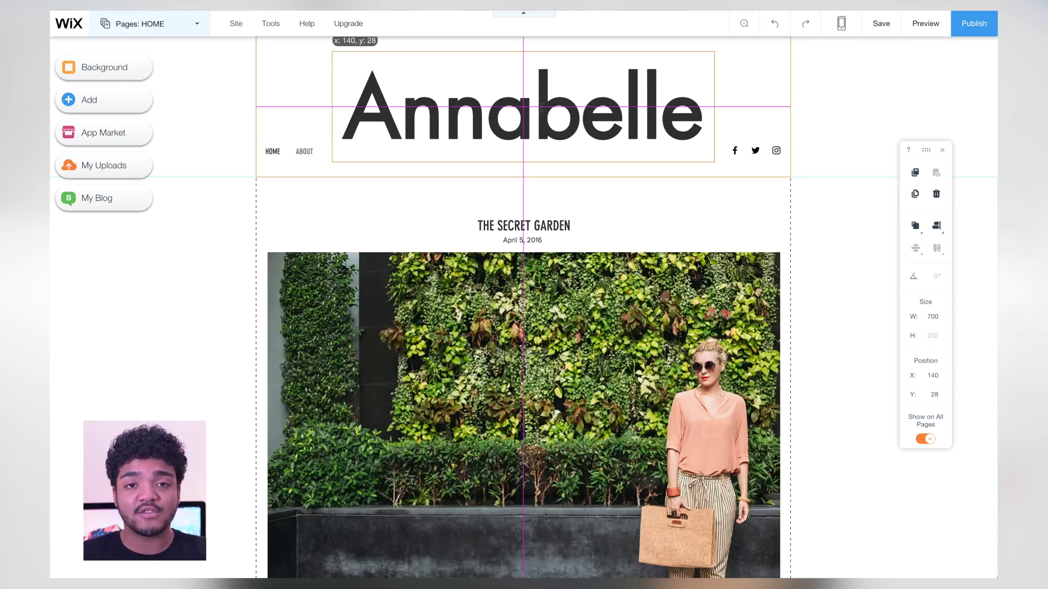
pyautogui.moveTo(541, 107)
pyautogui.mouseDown()
pyautogui.moveTo(579, 100)
pyautogui.moveTo(542, 110)
pyautogui.mouseUp()
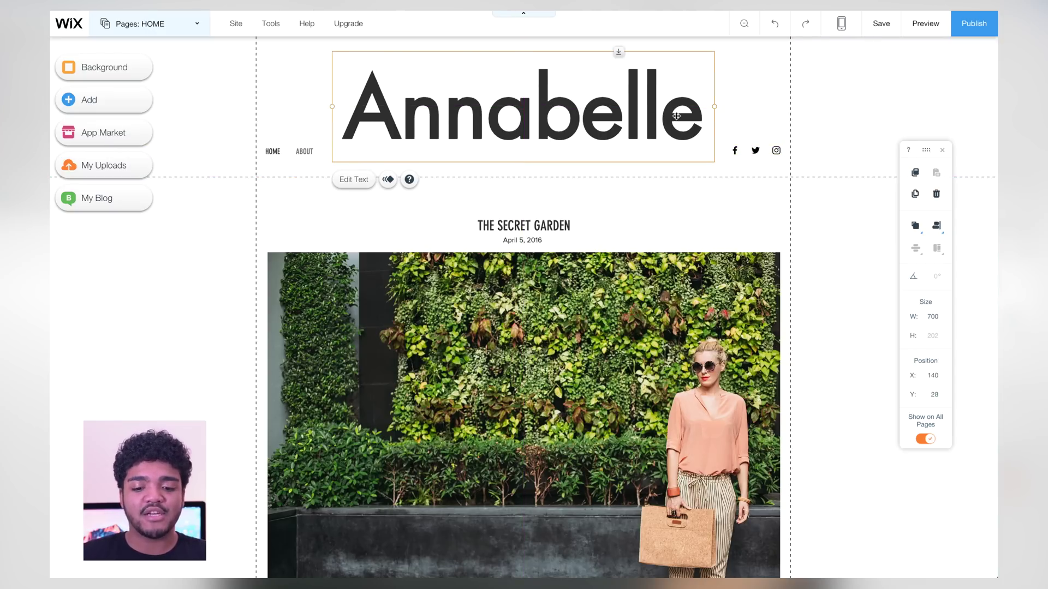
pyautogui.doubleClick(695, 116)
pyautogui.write('EzTech')
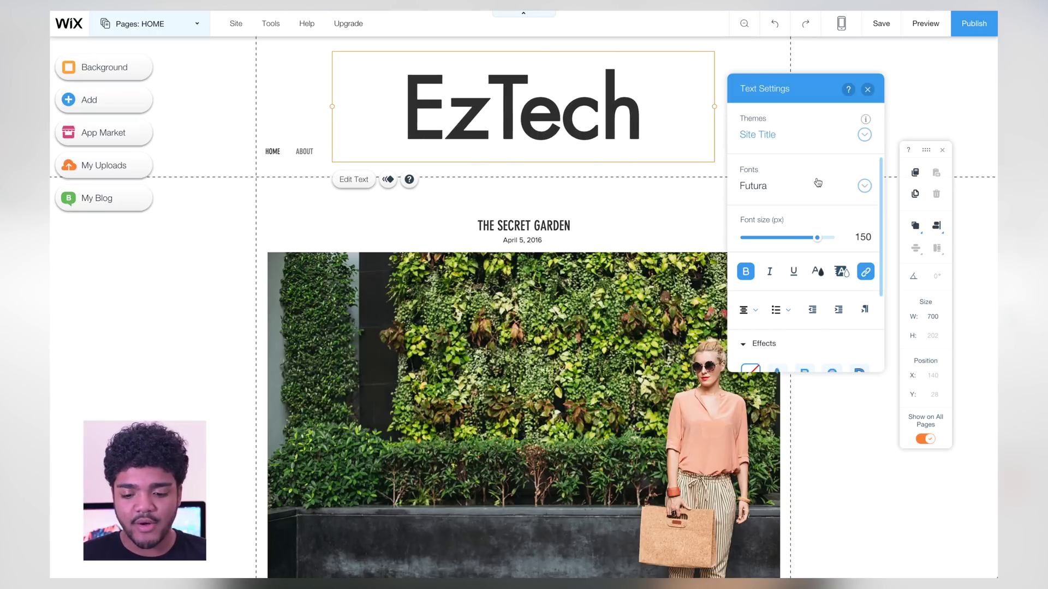
# Step: Try the Lulo Clean font on the whole EzTech title
pyautogui.hotkey('ctrl', 'a')
pyautogui.click(860, 193)
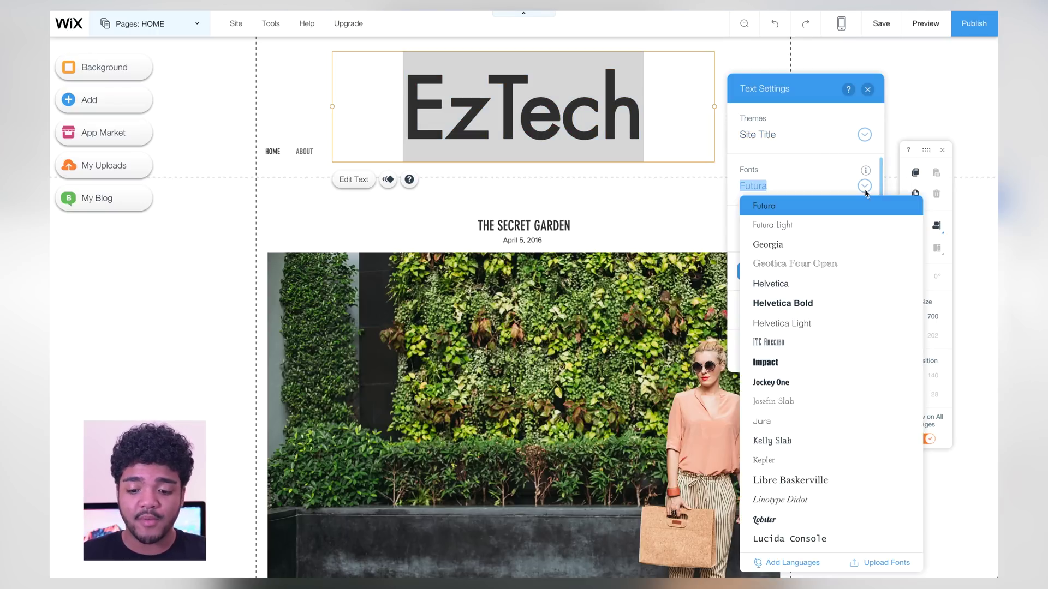
pyautogui.scroll(-5, 840, 271)
pyautogui.scroll(-1, 841, 272)
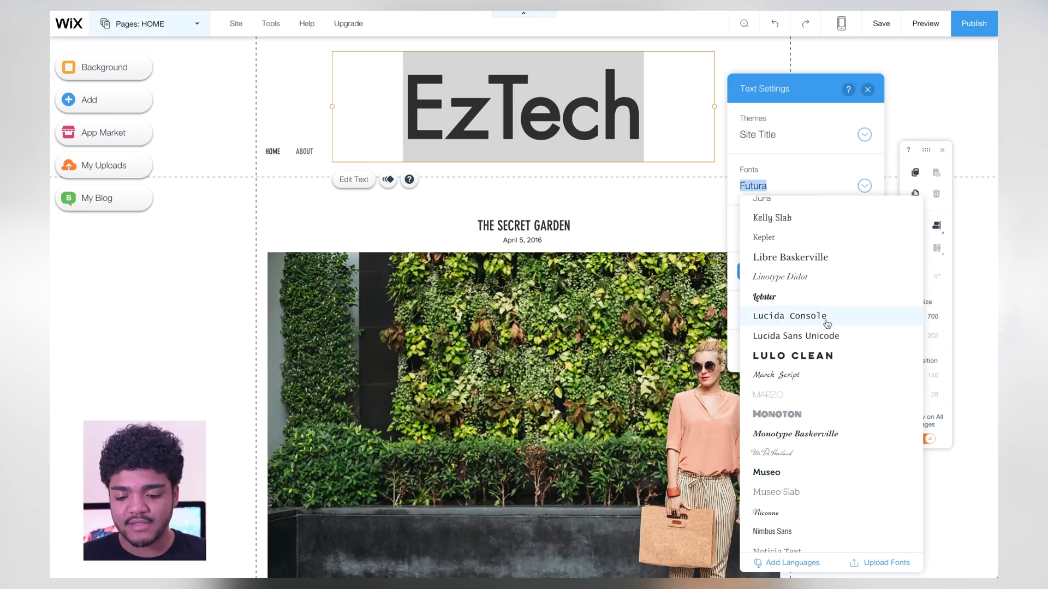
pyautogui.click(802, 353)
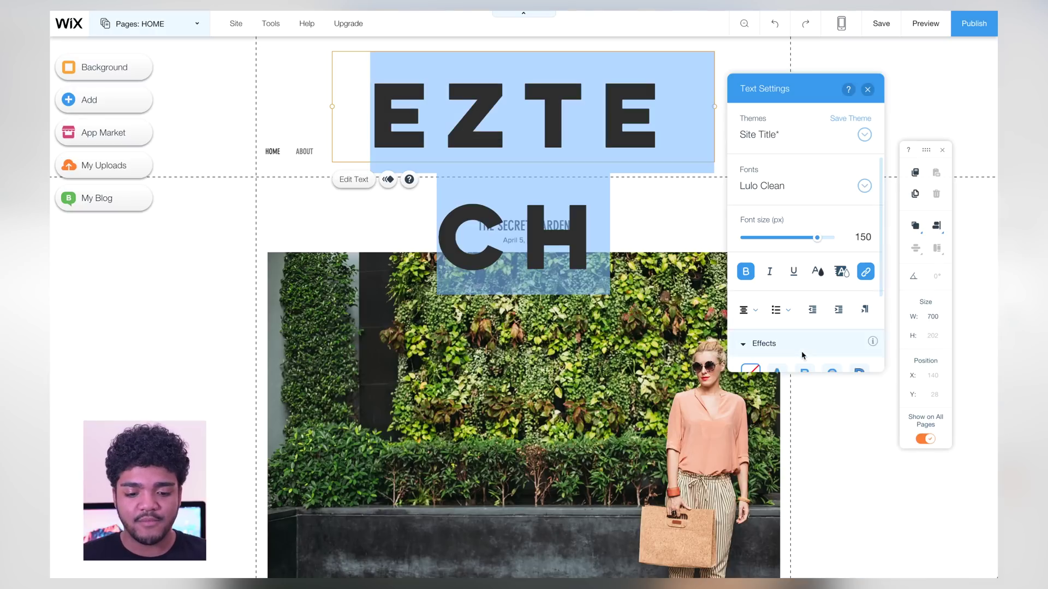
# Step: Change the font of the EzTech title to Futura Light
pyautogui.click(862, 186)
pyautogui.scroll(3, 841, 242)
pyautogui.scroll(6, 840, 243)
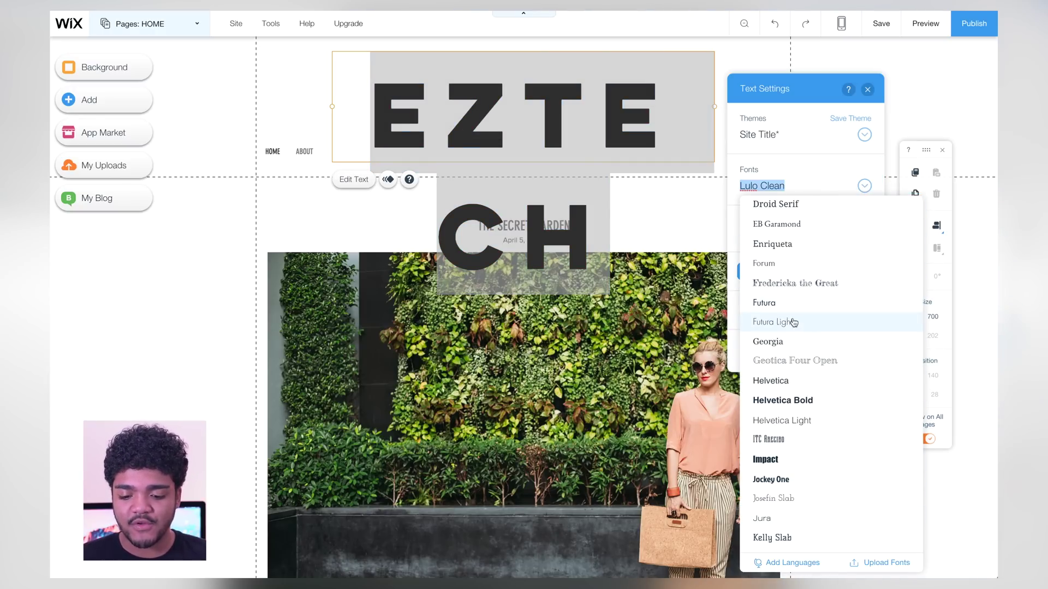
pyautogui.click(787, 321)
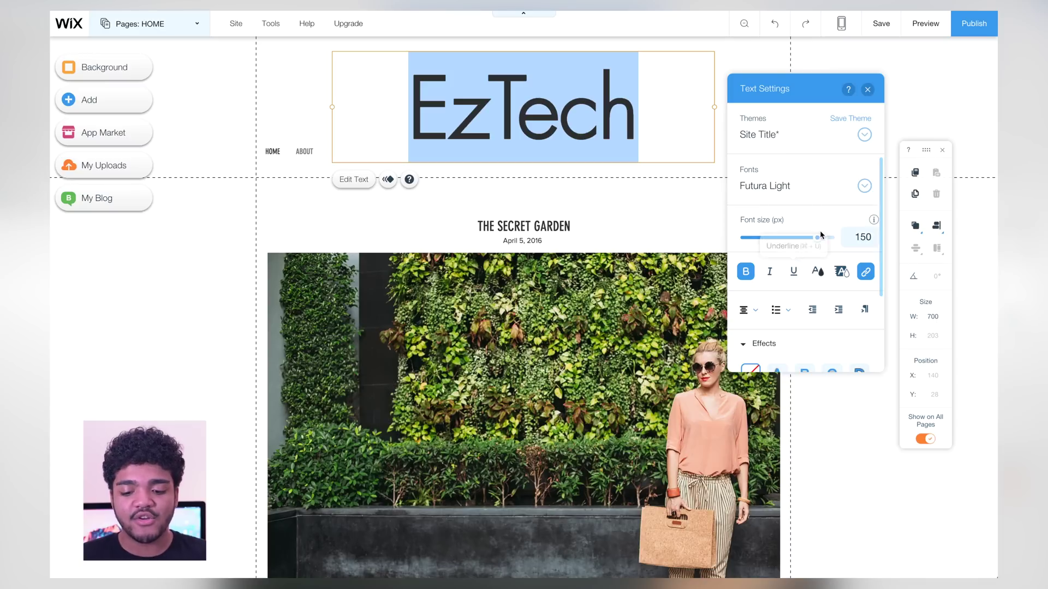
# Step: Look over the text effects and apply the Basic Heading theme to the EzTech title
pyautogui.scroll(-2, 819, 235)
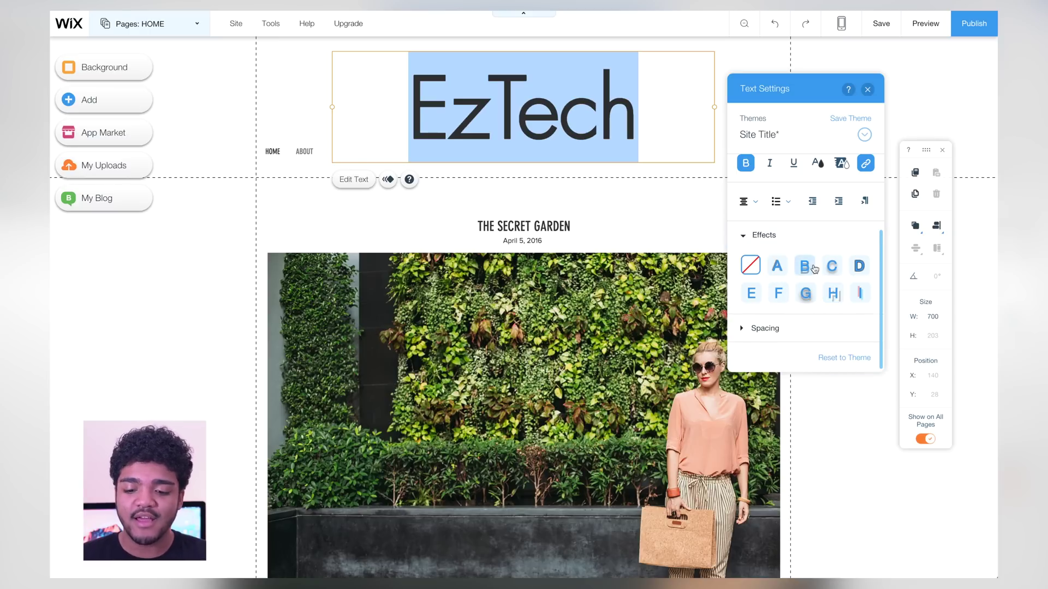
pyautogui.scroll(2, 813, 269)
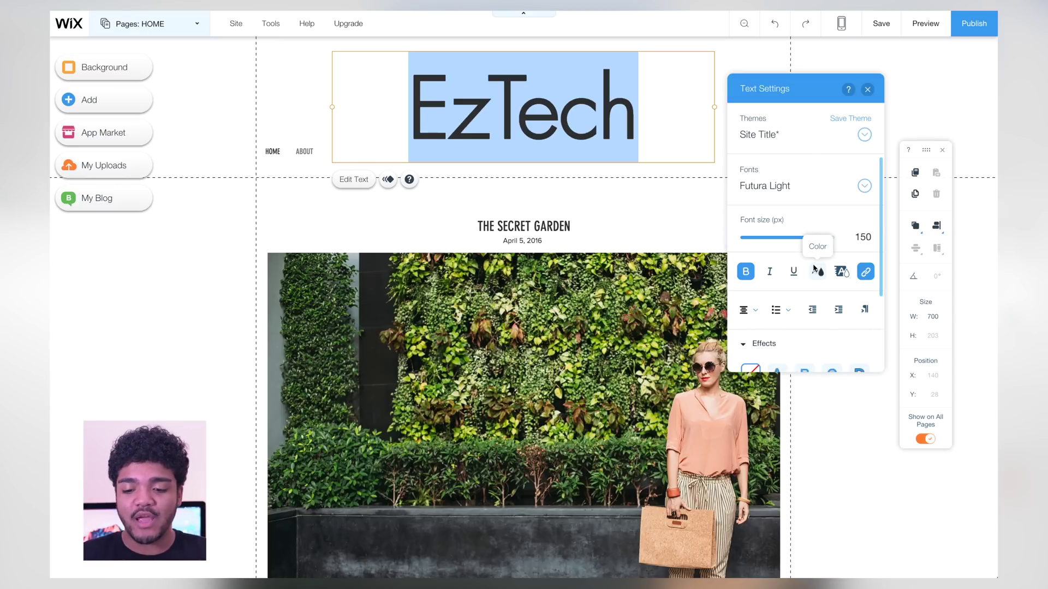
pyautogui.click(864, 135)
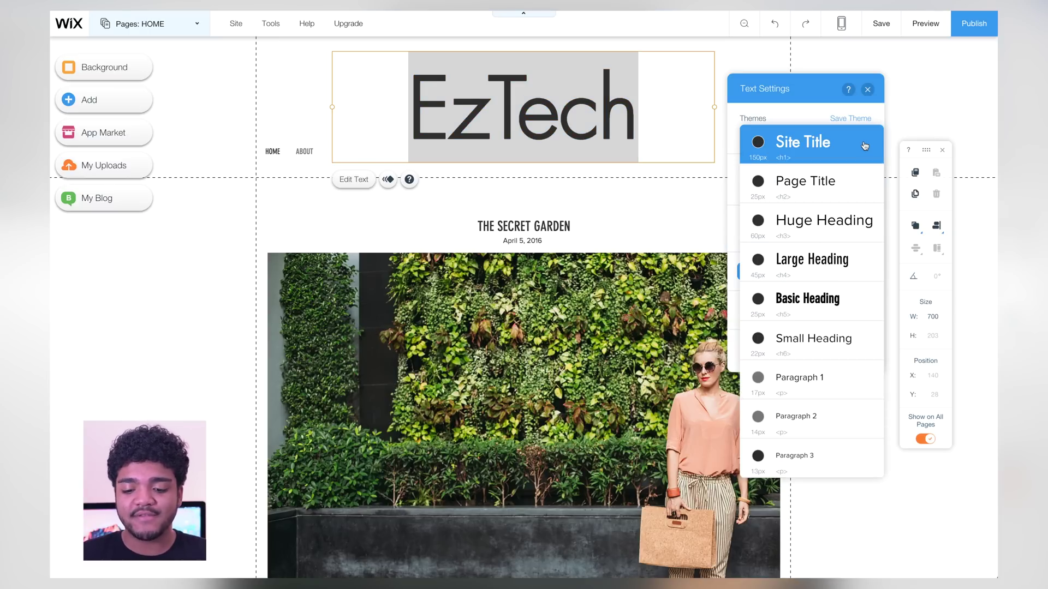
pyautogui.click(816, 304)
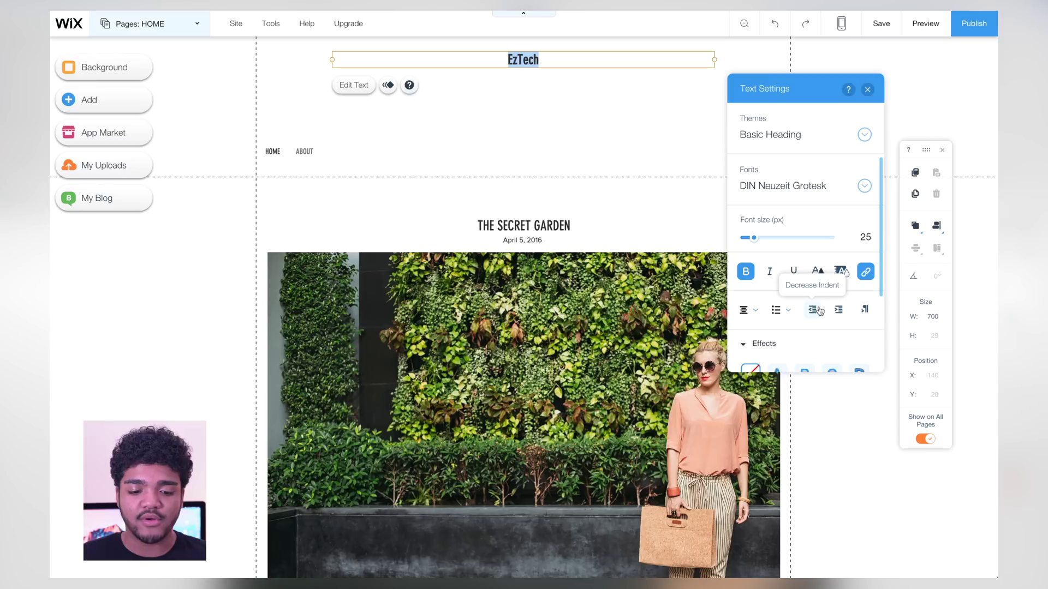
# Step: Apply the Site Title theme to the EzTech title and close its text settings
pyautogui.click(864, 134)
pyautogui.scroll(1, 825, 188)
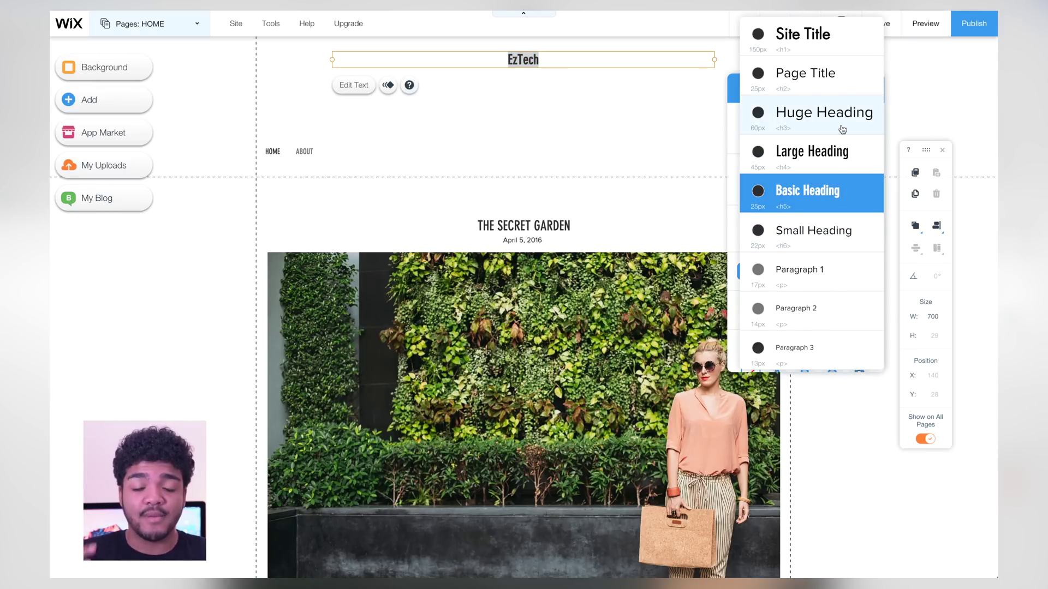
pyautogui.click(834, 42)
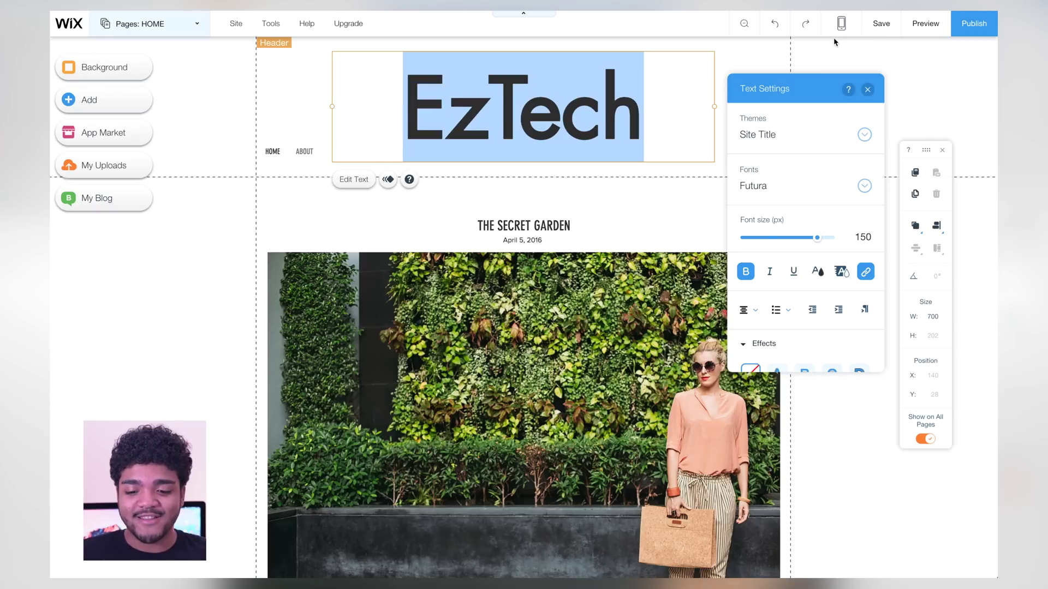
pyautogui.click(867, 89)
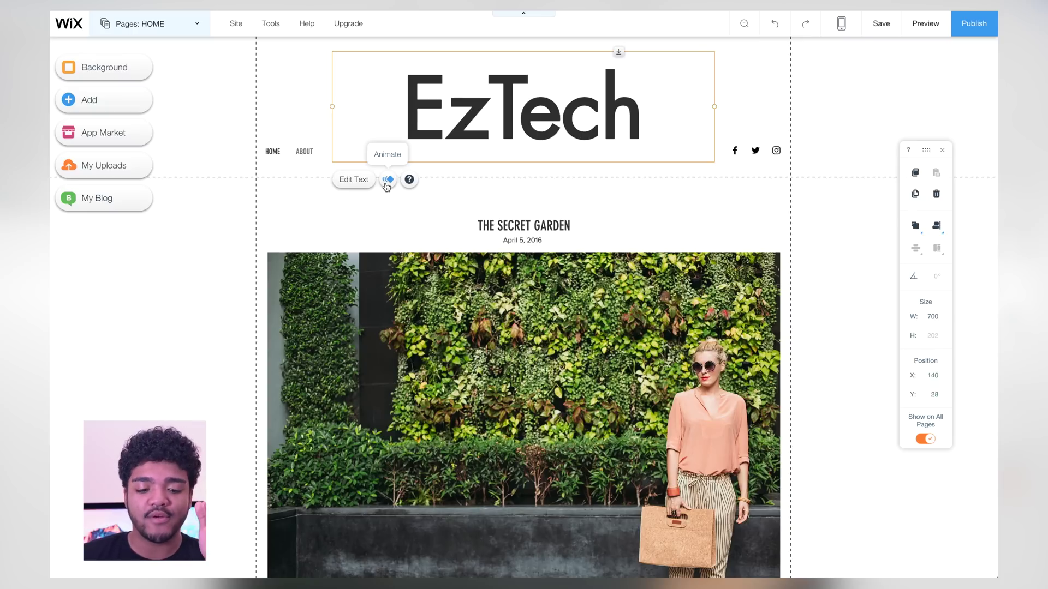
# Step: Give the EzTech title the Float-In animation and open its customization settings
pyautogui.click(388, 180)
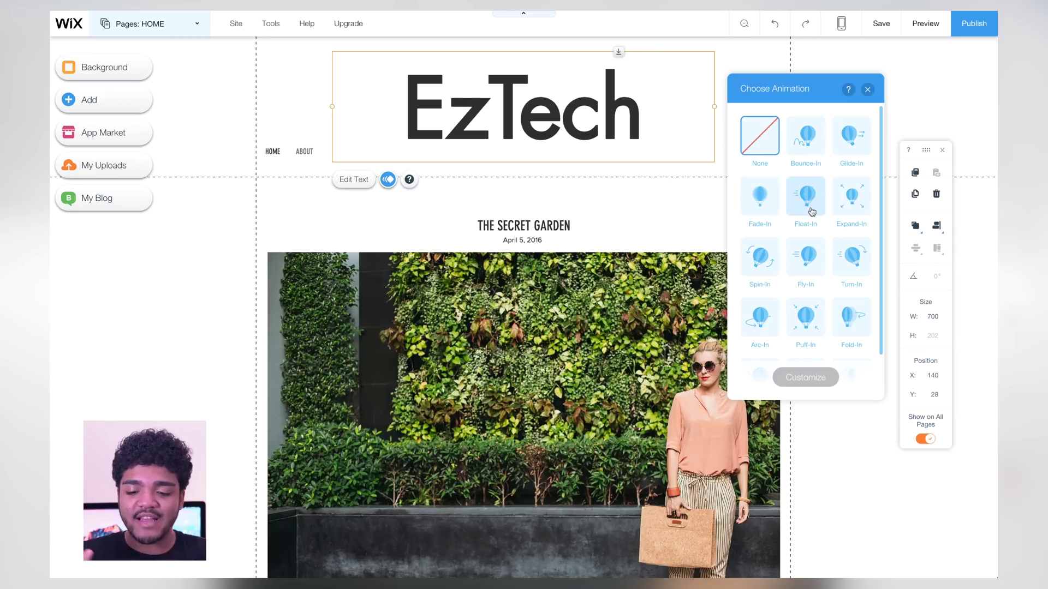
pyautogui.scroll(-1, 808, 212)
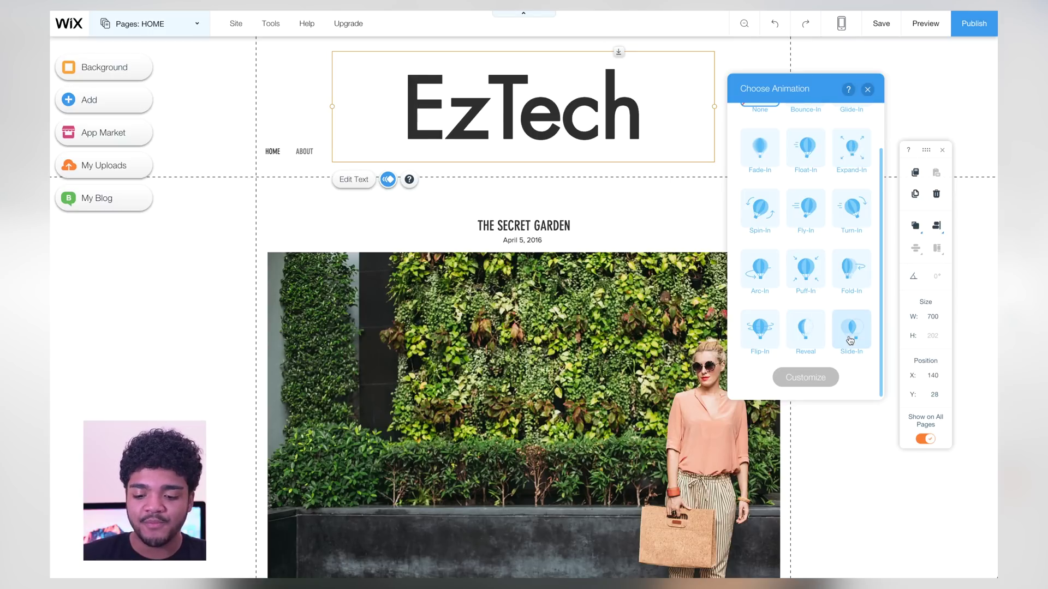
pyautogui.click(809, 156)
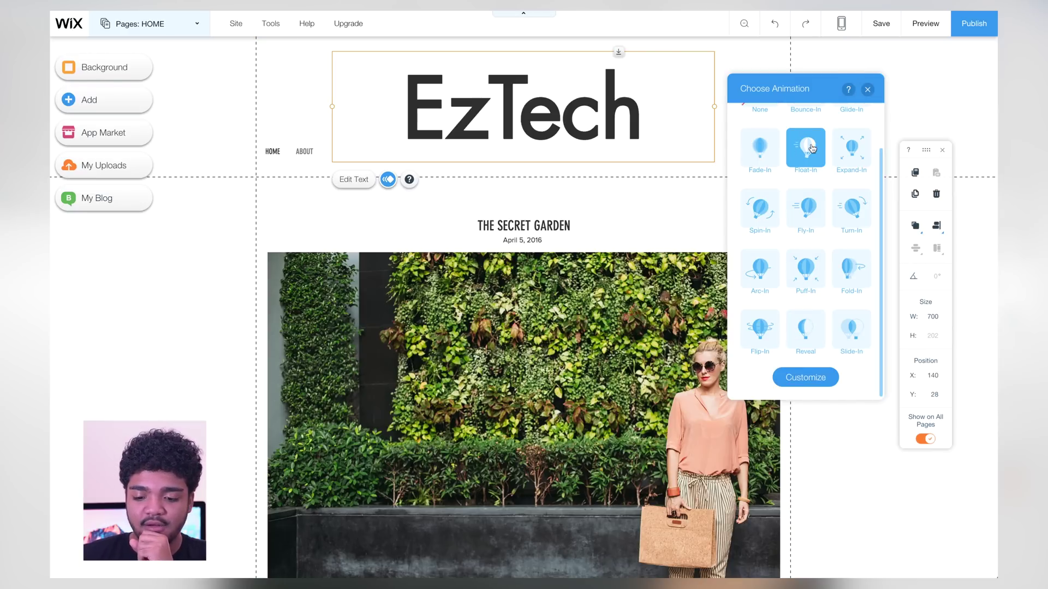
pyautogui.click(812, 386)
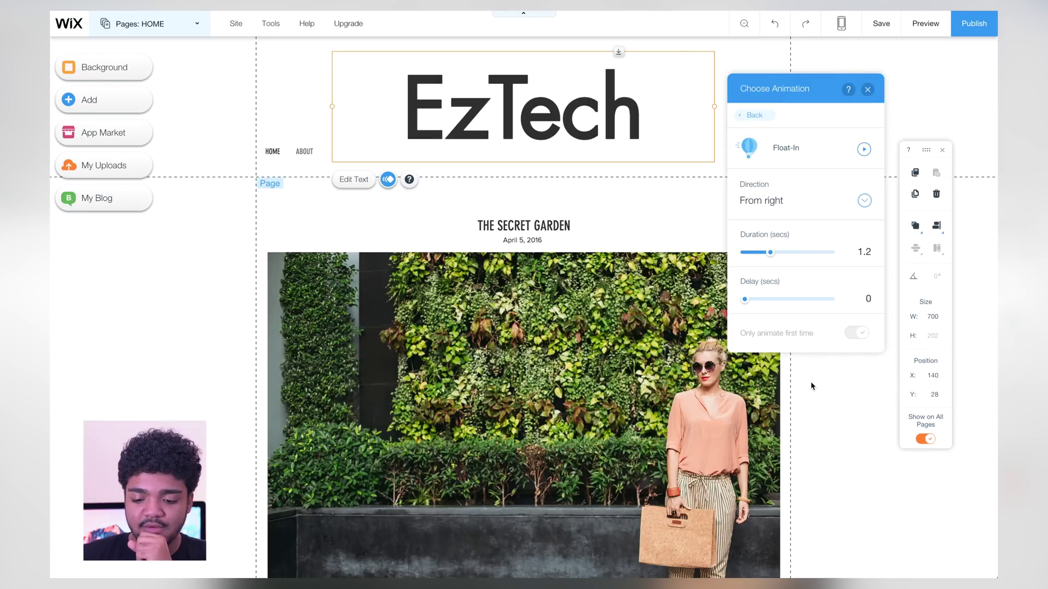
# Step: Open the page background options and look through the selected backgrounds
pyautogui.click(131, 73)
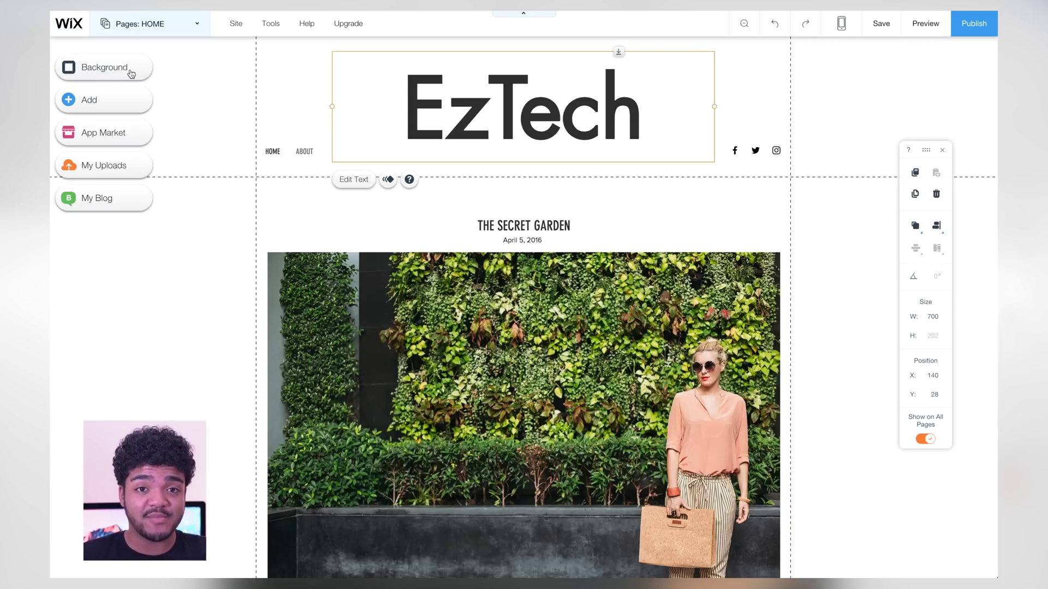
pyautogui.click(131, 72)
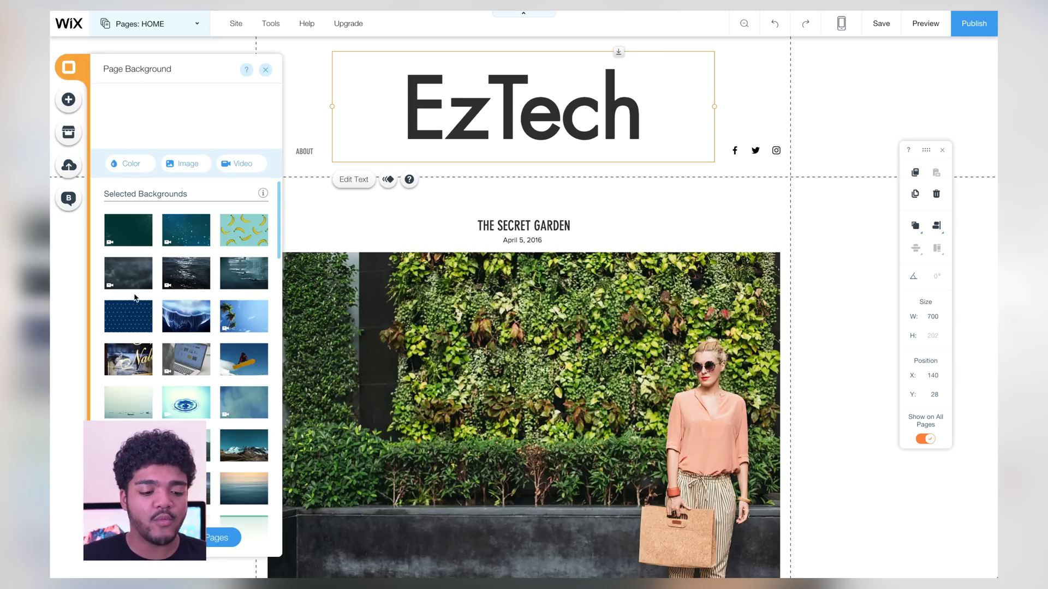
pyautogui.scroll(-3, 135, 298)
pyautogui.scroll(3, 155, 202)
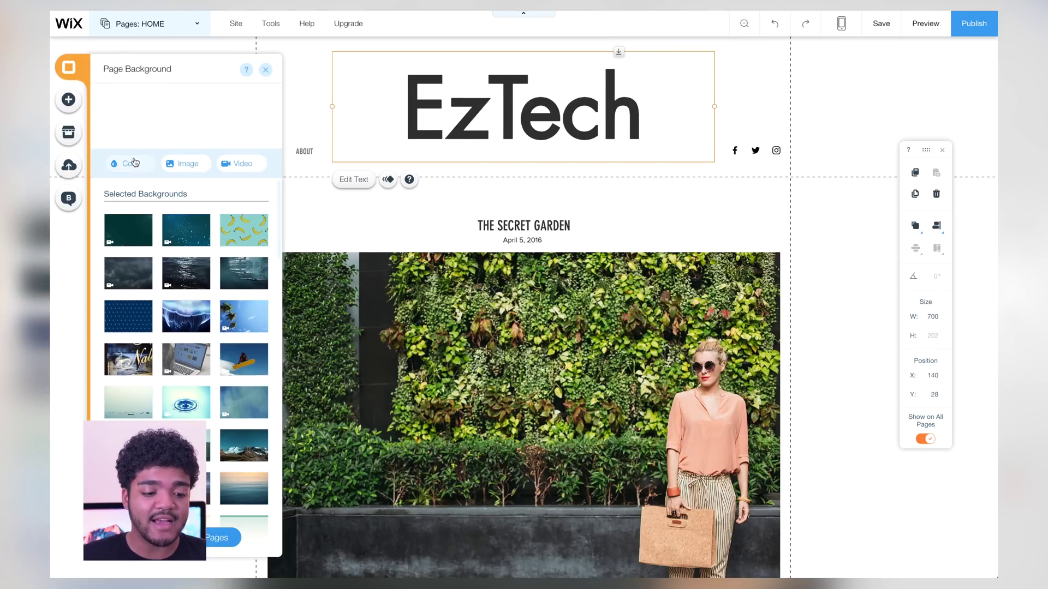
pyautogui.moveTo(131, 234)
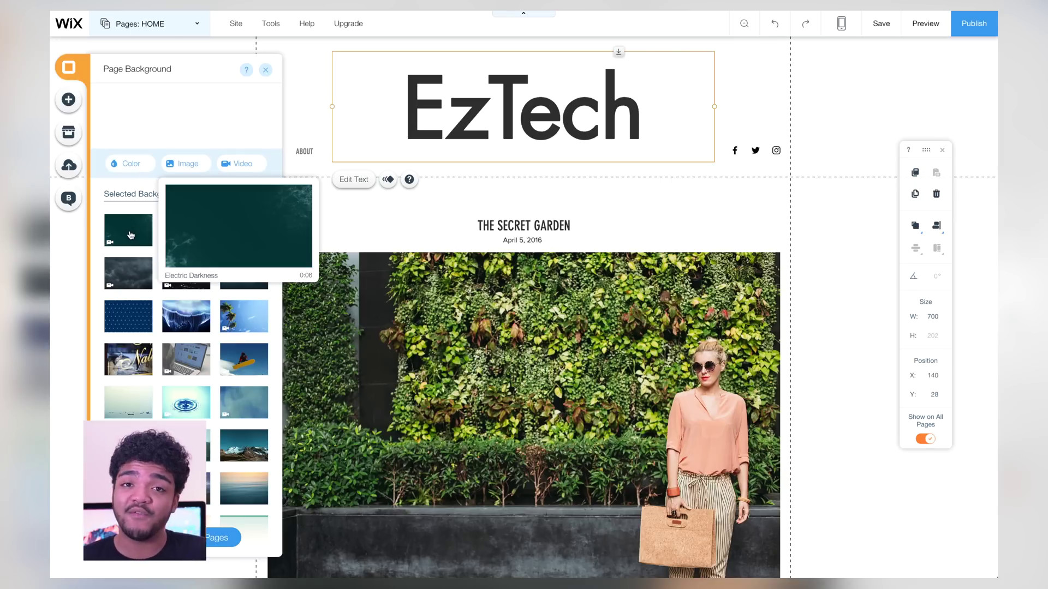
pyautogui.scroll(-2, 131, 234)
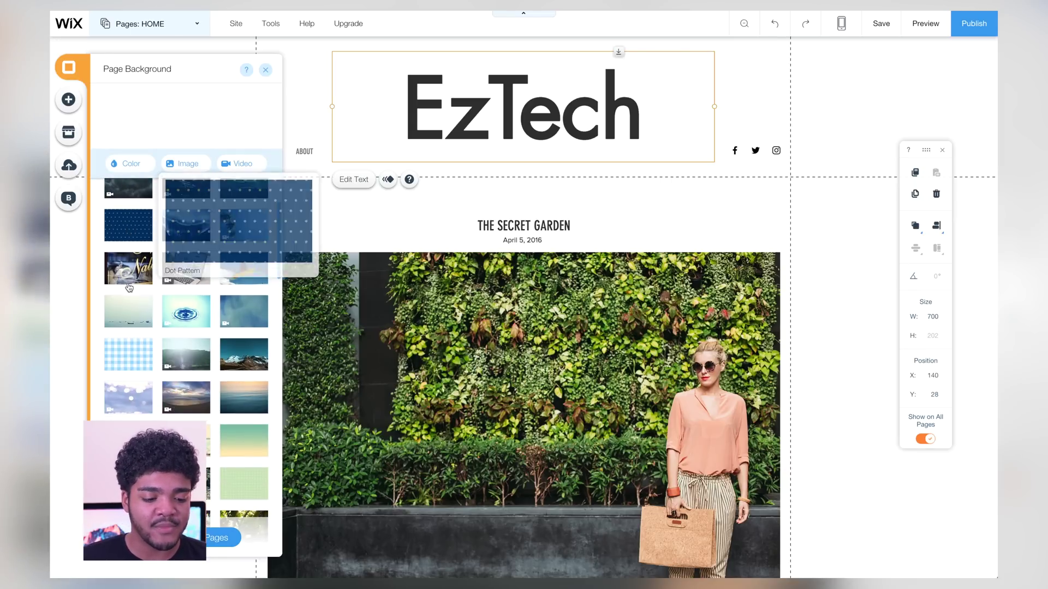
pyautogui.scroll(3, 127, 300)
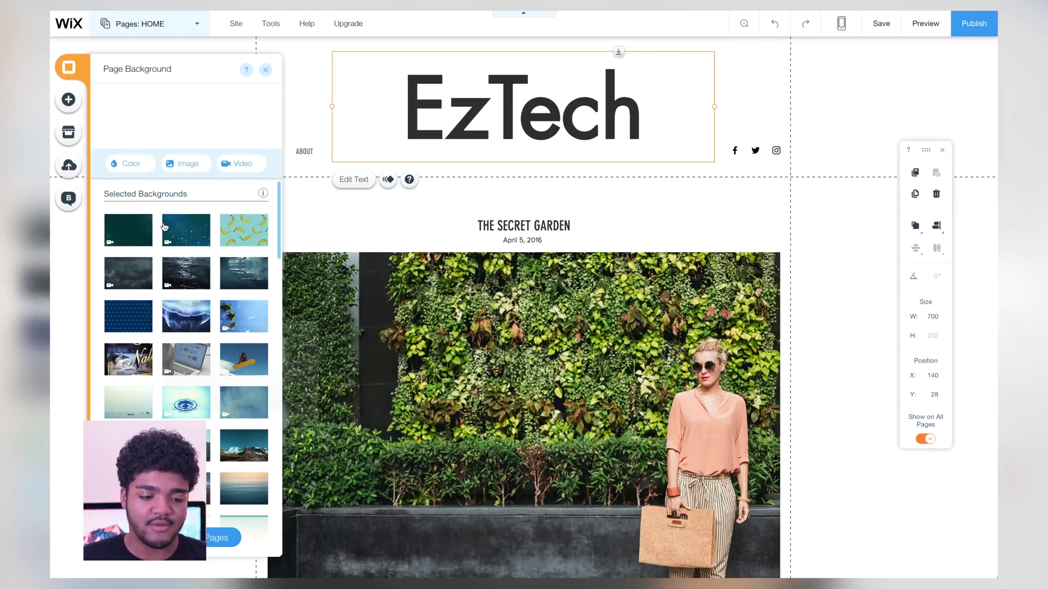
# Step: Try the free Wix image of metal stairs on a wooden building as the page background
pyautogui.click(193, 166)
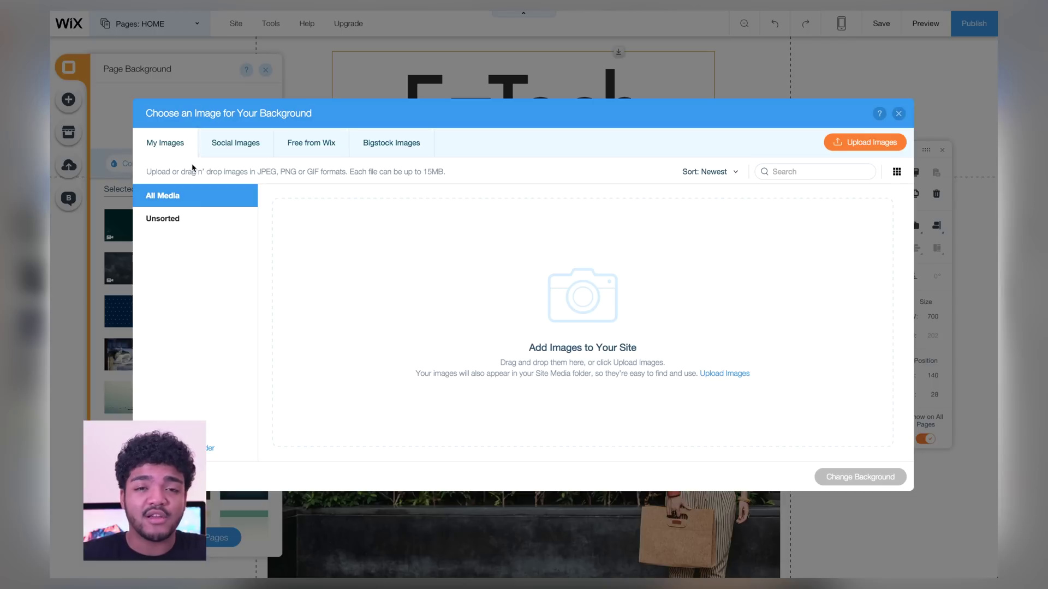
pyautogui.click(240, 143)
pyautogui.click(311, 143)
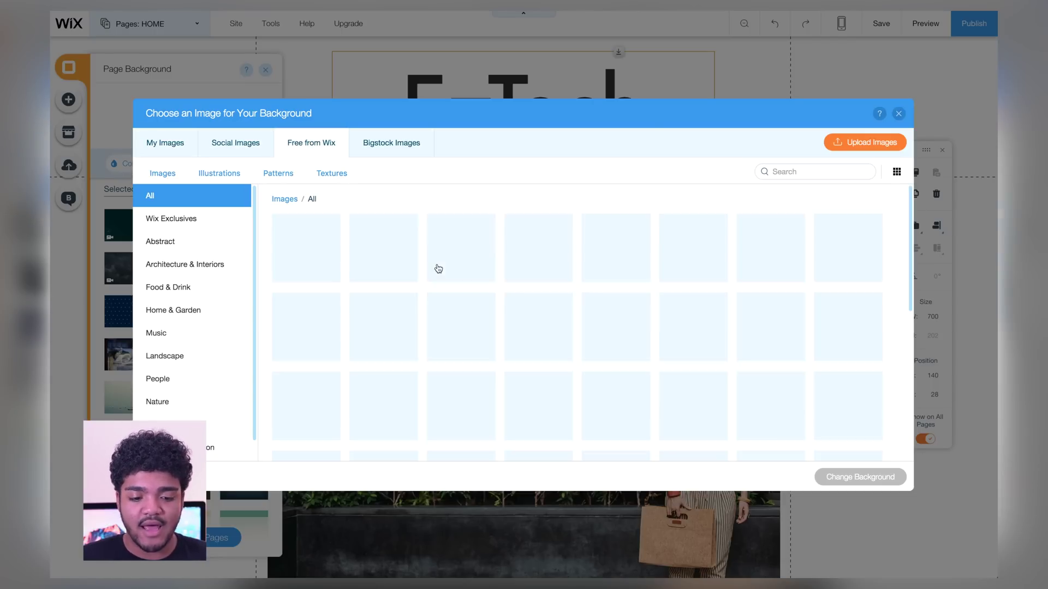
pyautogui.scroll(-3, 485, 263)
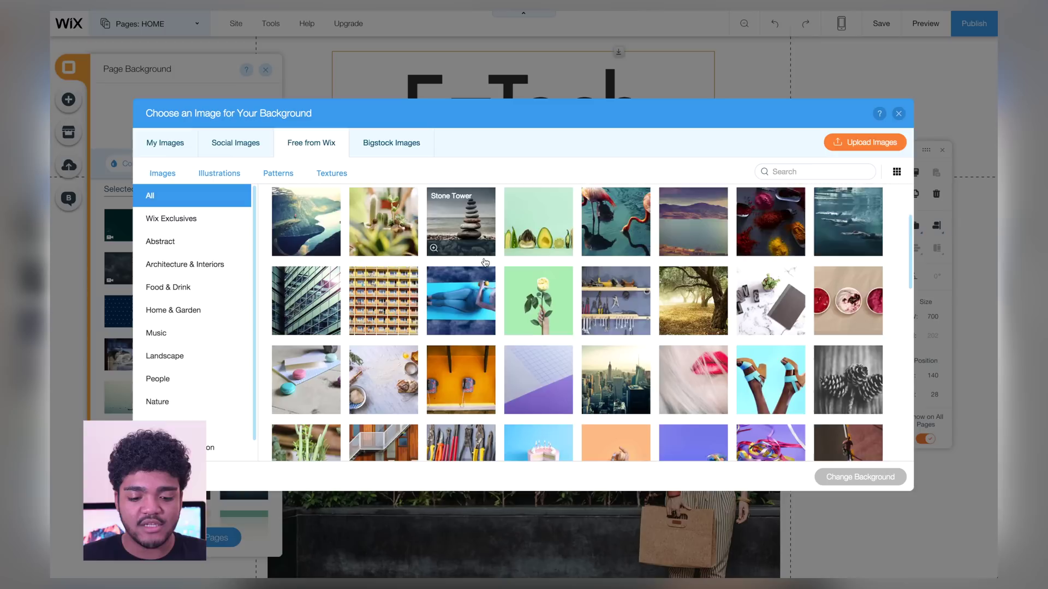
pyautogui.scroll(-3, 485, 262)
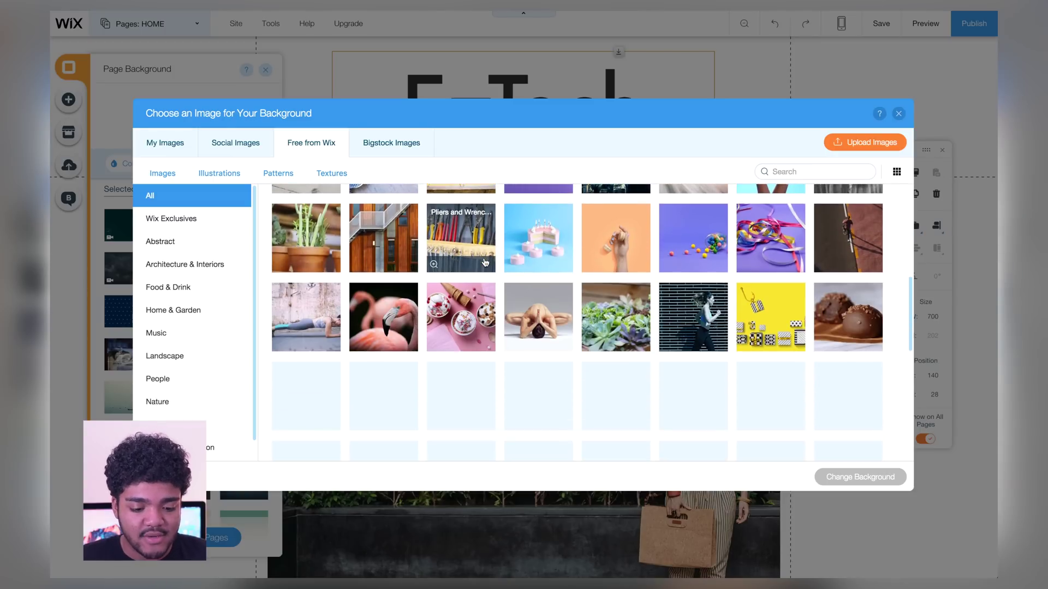
pyautogui.scroll(1, 486, 263)
pyautogui.click(384, 300)
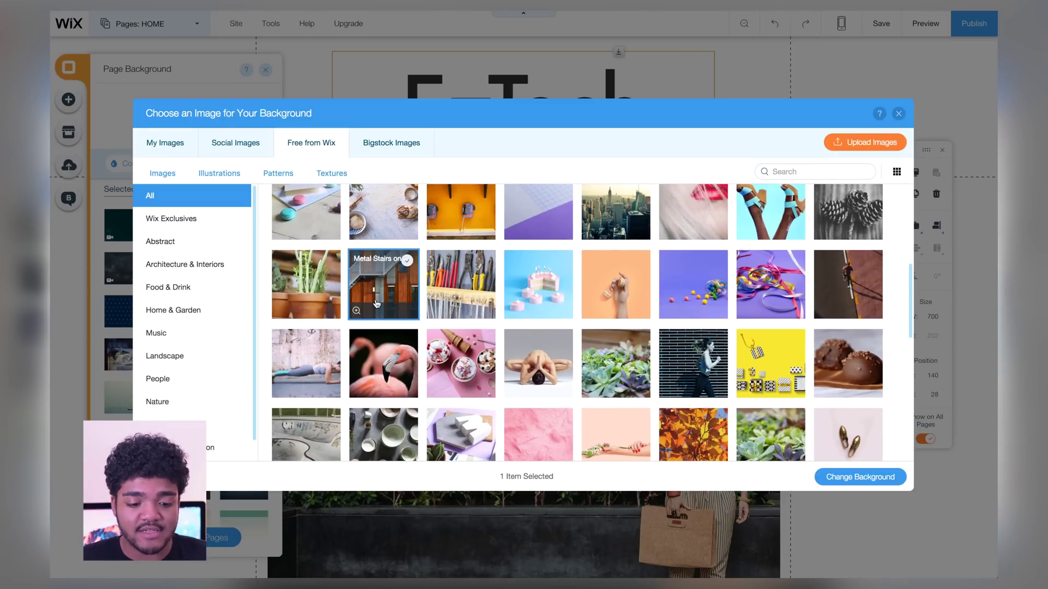
pyautogui.click(874, 480)
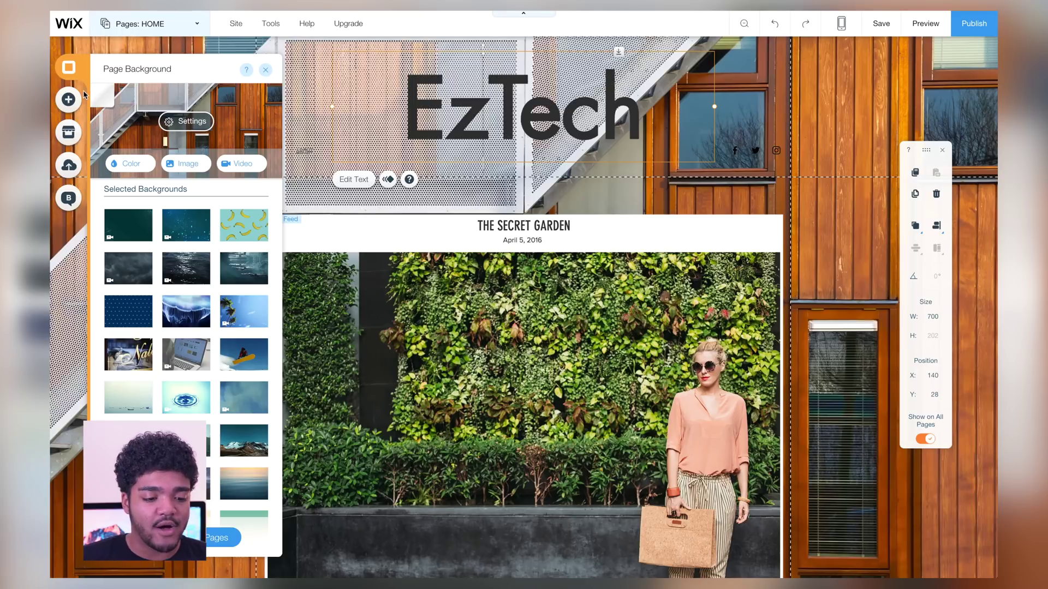
# Step: Set the page background to the dark grey site color #2F2E2E
pyautogui.click(130, 163)
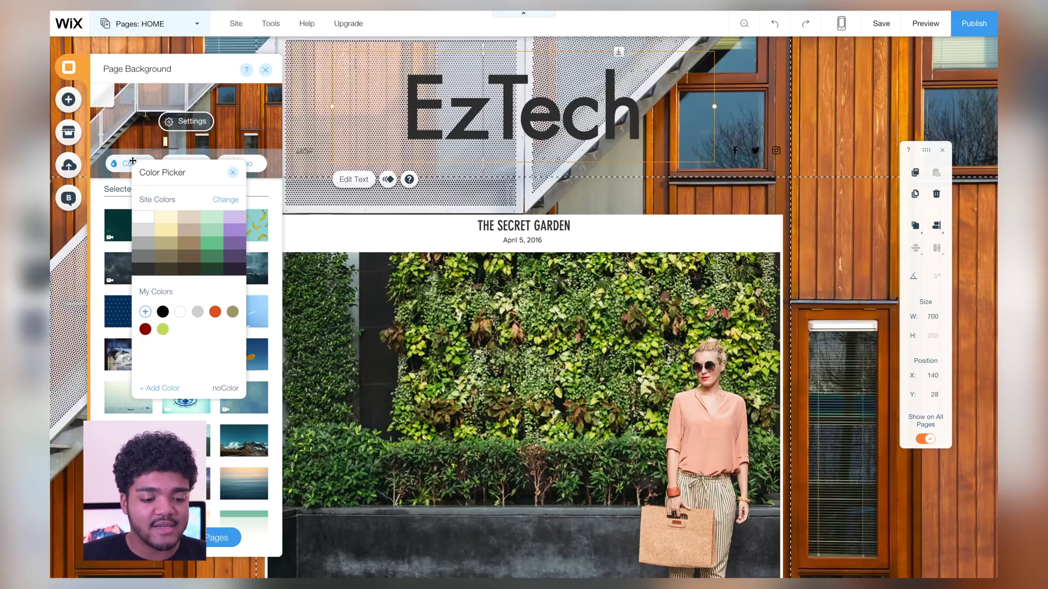
pyautogui.click(146, 275)
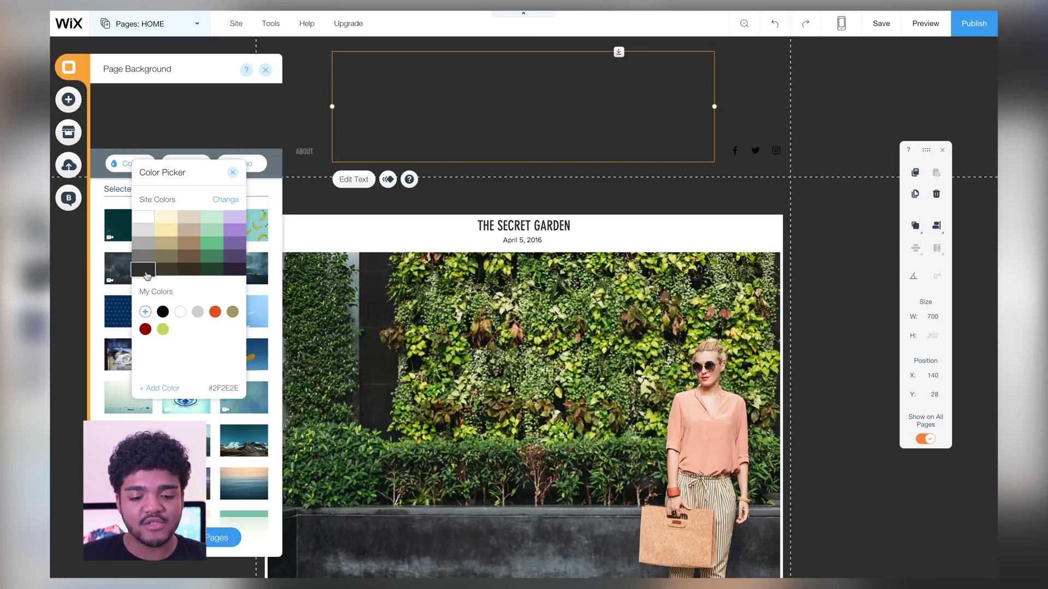
pyautogui.click(215, 129)
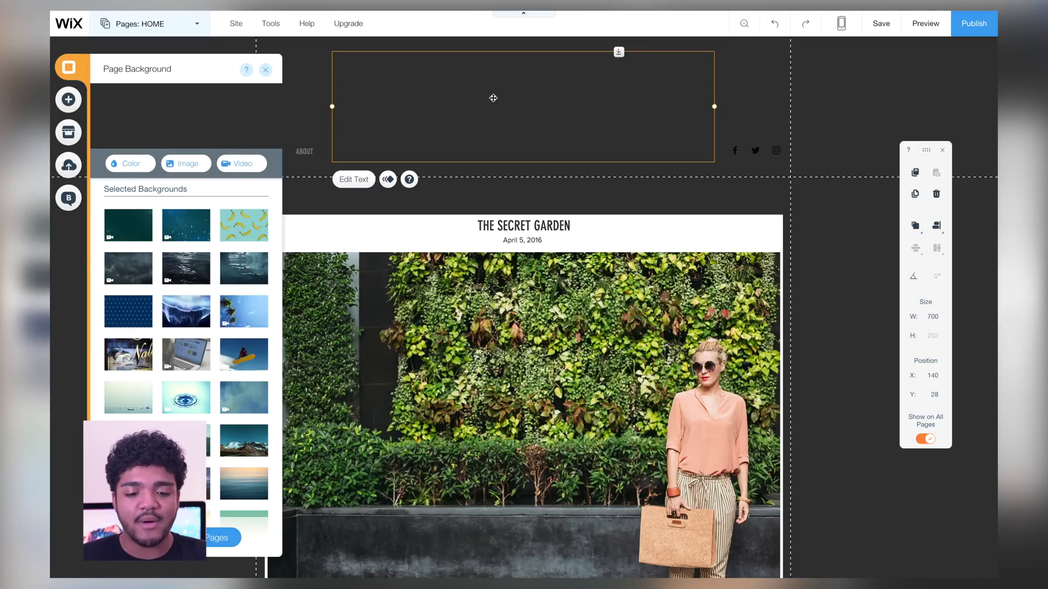
# Step: Select the whole EzTech title text and change its color to white
pyautogui.click(493, 97)
pyautogui.doubleClick(620, 96)
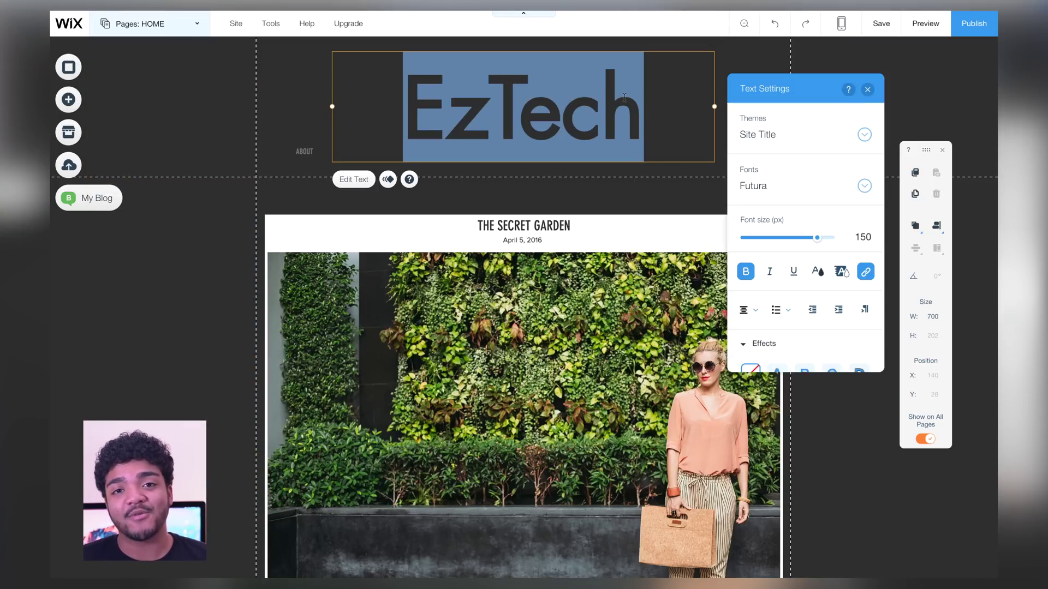
# Step: Add a Small Heading text element and place it centered under the EzTech title at X 339, Y 206
pyautogui.click(68, 99)
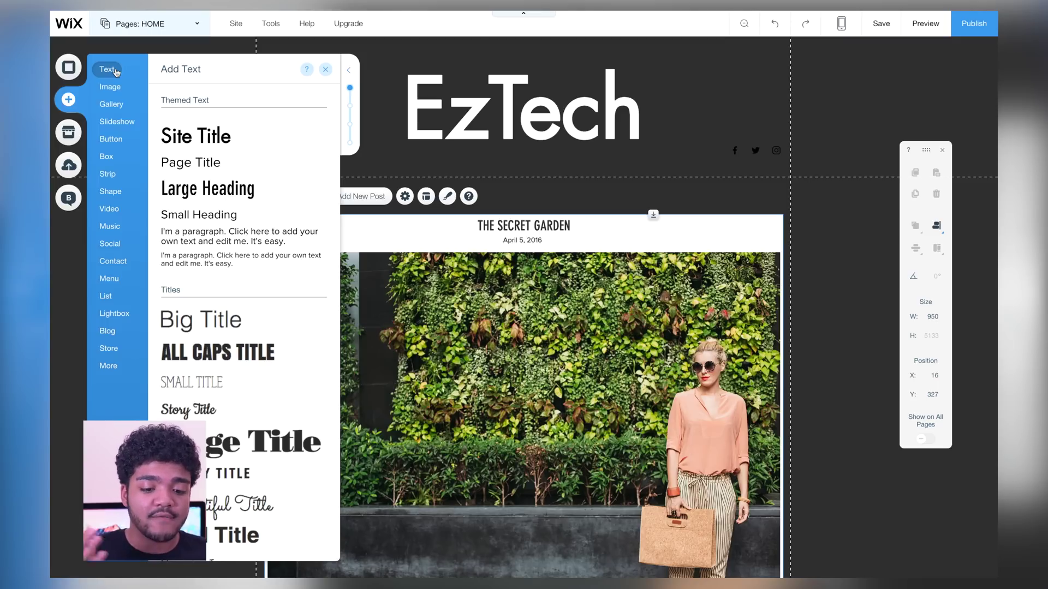
pyautogui.click(192, 218)
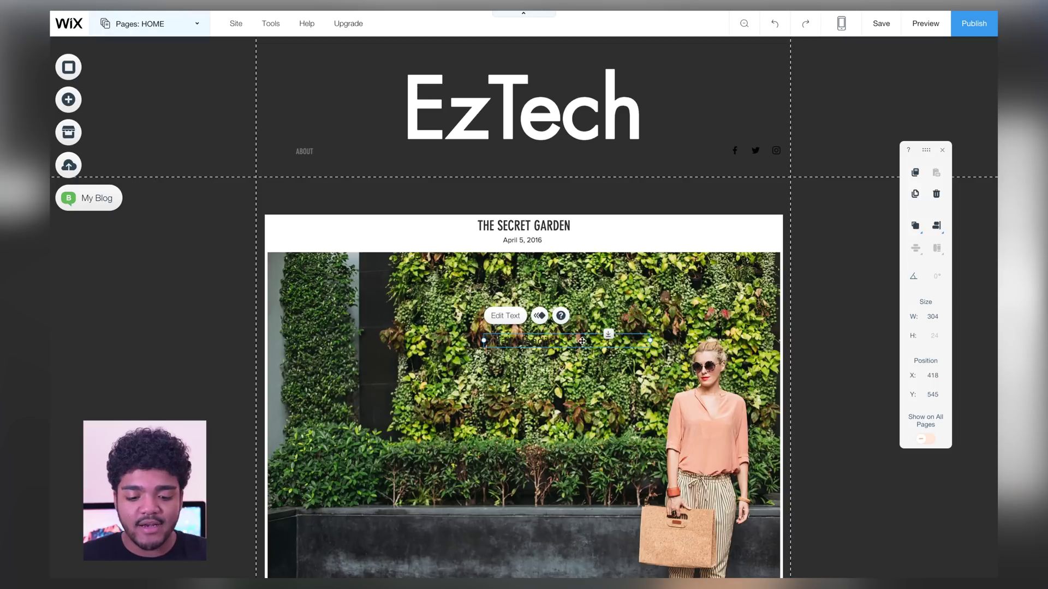
pyautogui.moveTo(572, 335); pyautogui.dragTo(529, 154)
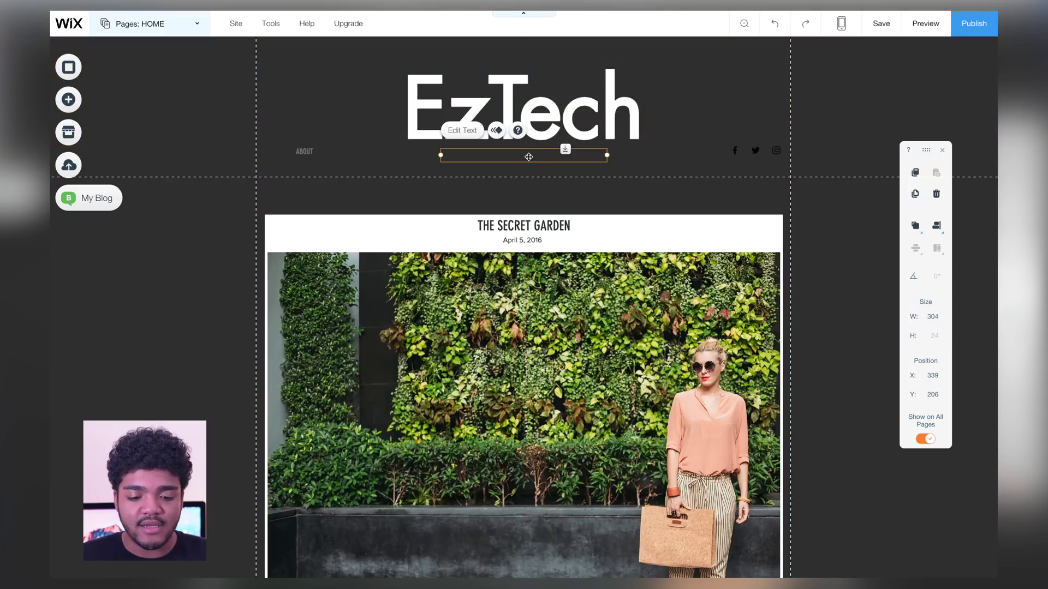
# Step: Change the text color of the small heading under the title to white
pyautogui.doubleClick(522, 156)
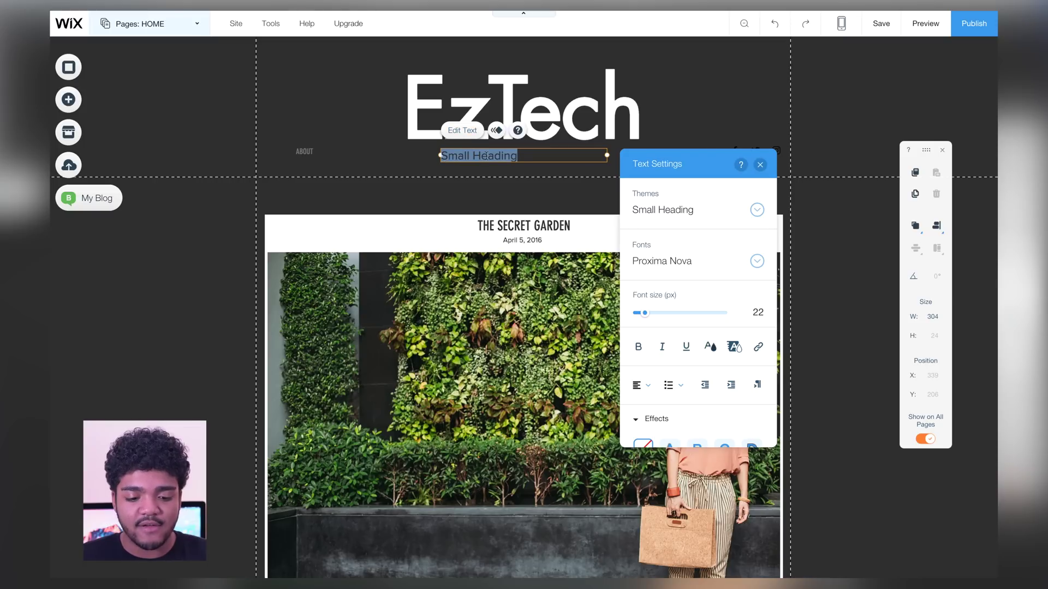
pyautogui.click(709, 347)
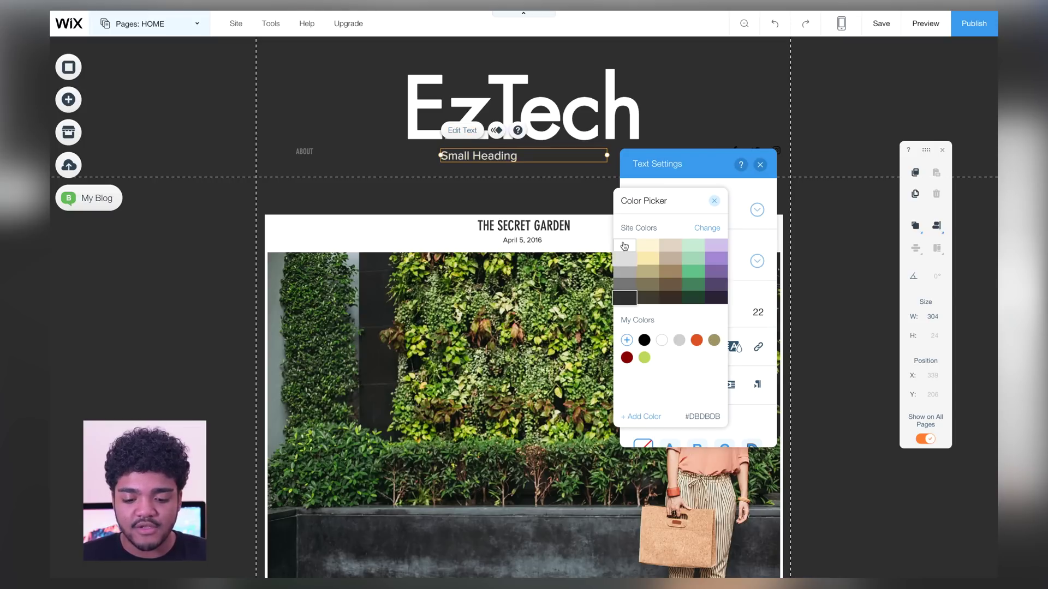
pyautogui.click(571, 192)
# Step: Replace the small heading's text with "All Tech Everything" and center-align it
pyautogui.write('Al')
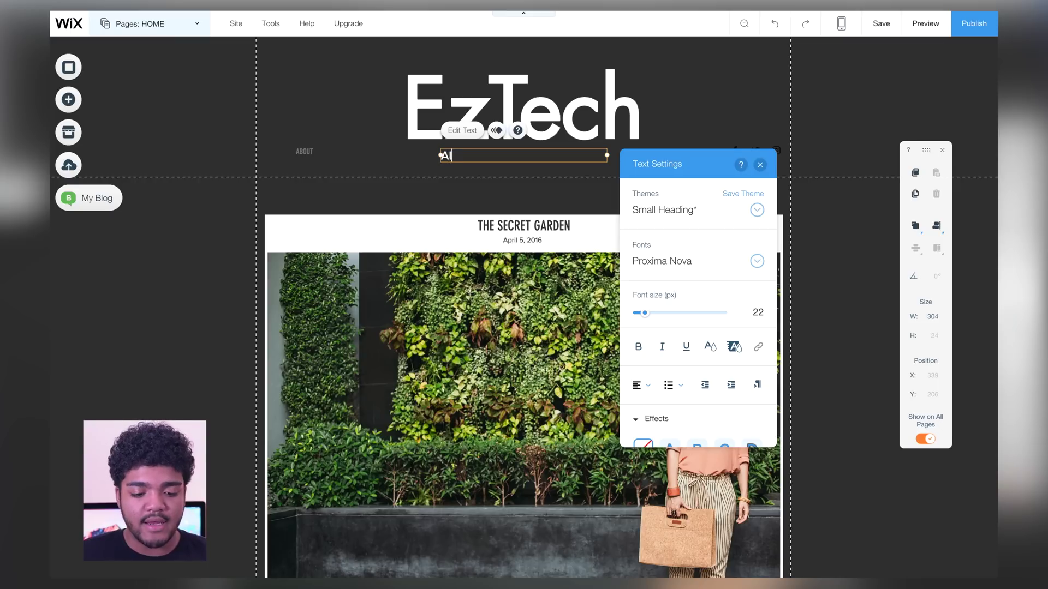
pyautogui.write('l Tech Everything')
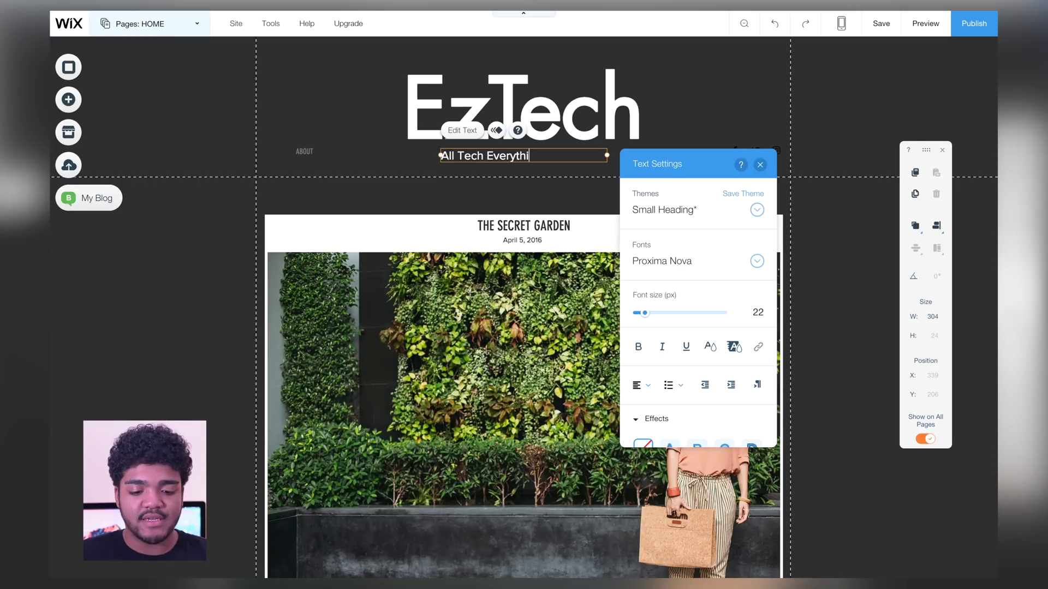
pyautogui.click(641, 385)
pyautogui.click(648, 405)
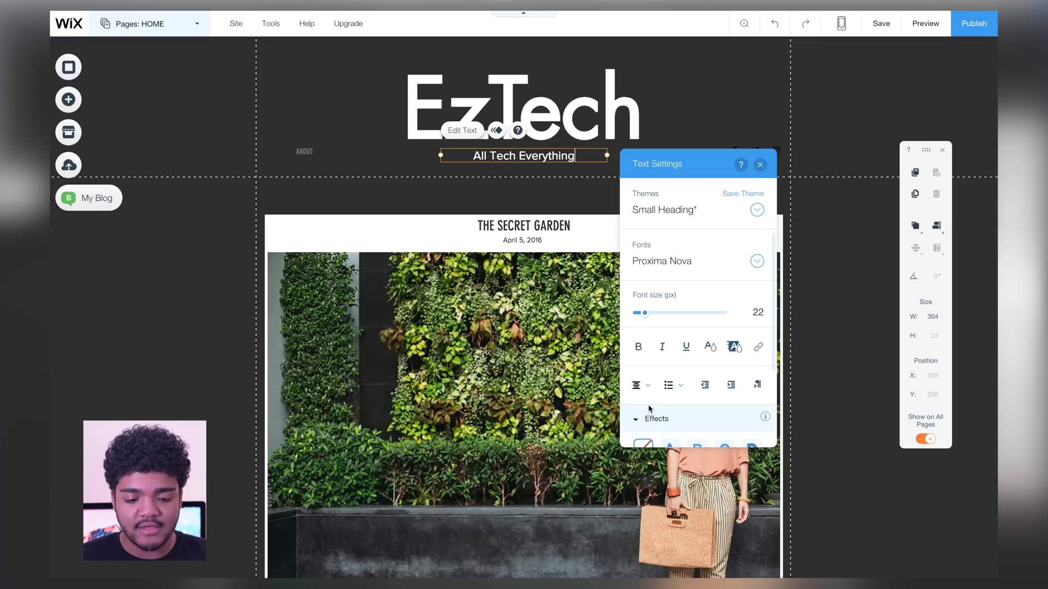
# Step: Change the font of the All Tech Everything tagline to a light, thin sans-serif and close its text settings
pyautogui.click(757, 260)
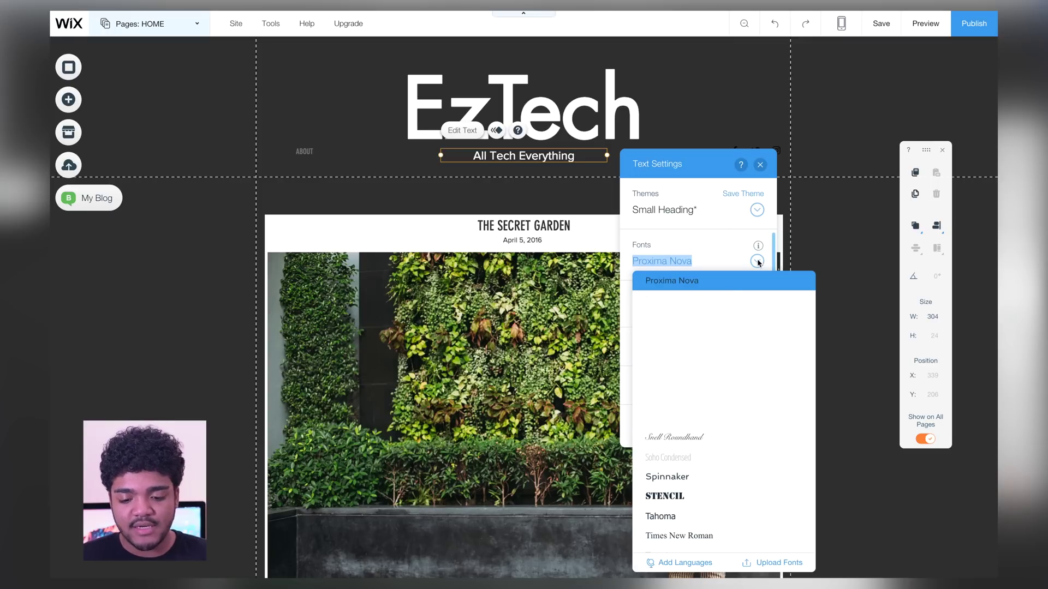
pyautogui.scroll(-1, 725, 308)
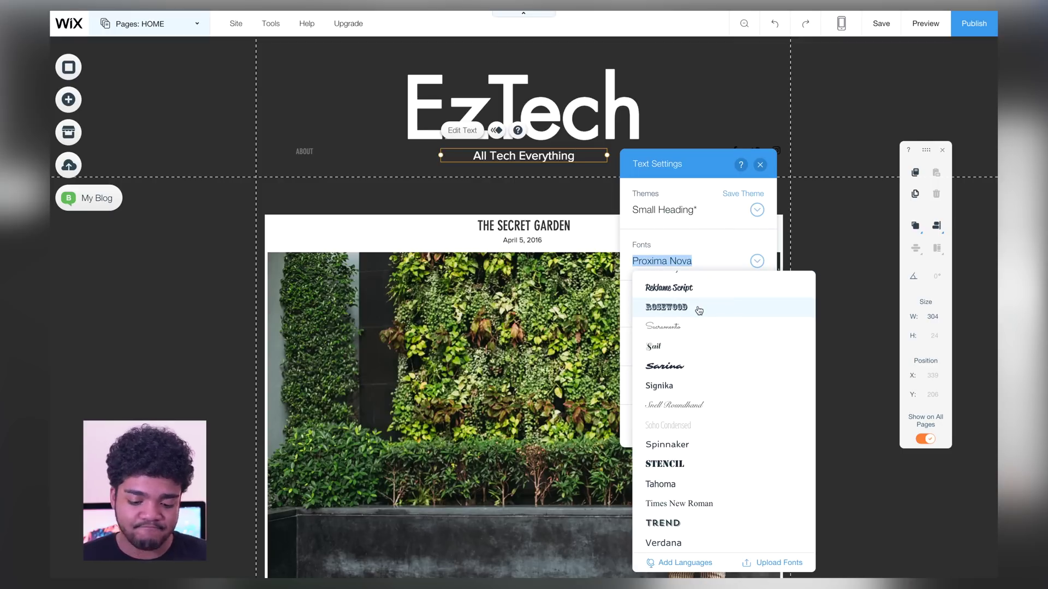
pyautogui.click(804, 110)
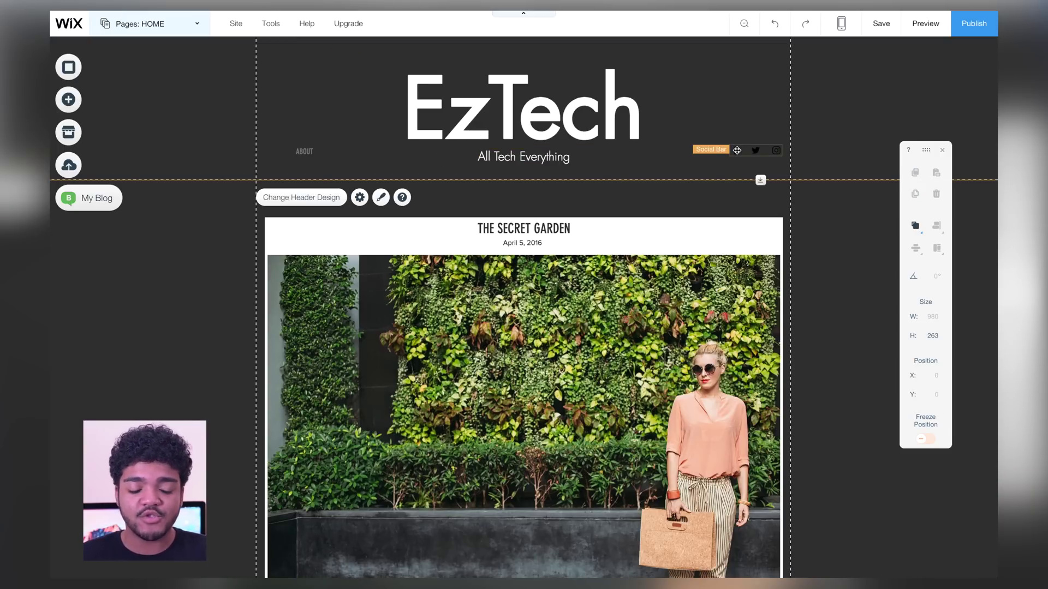
# Step: Browse the gallery, button, box and strip elements that can be added to the page
pyautogui.click(107, 105)
pyautogui.click(109, 107)
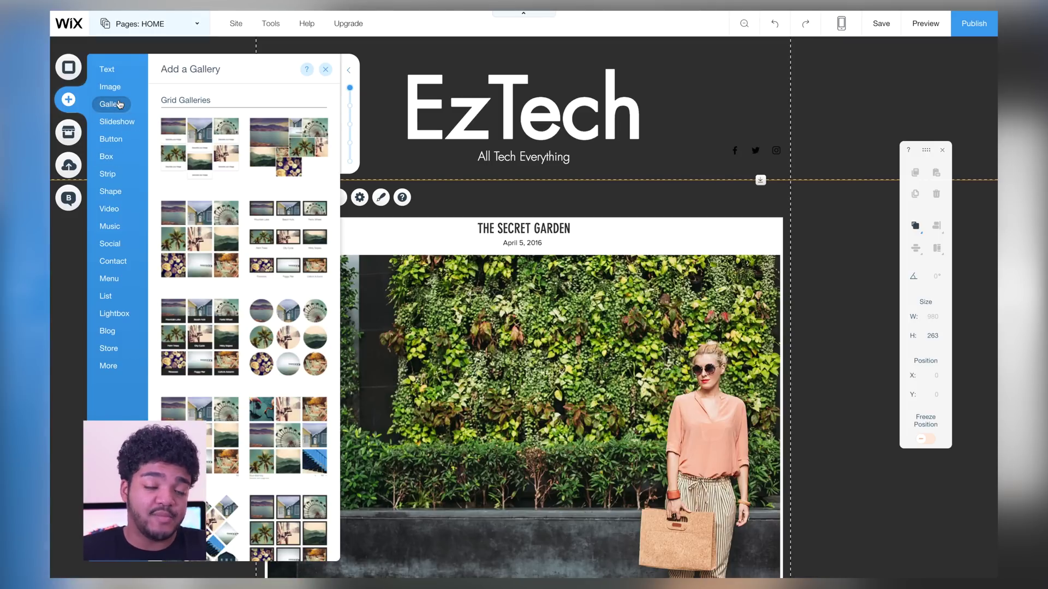
pyautogui.moveTo(118, 129)
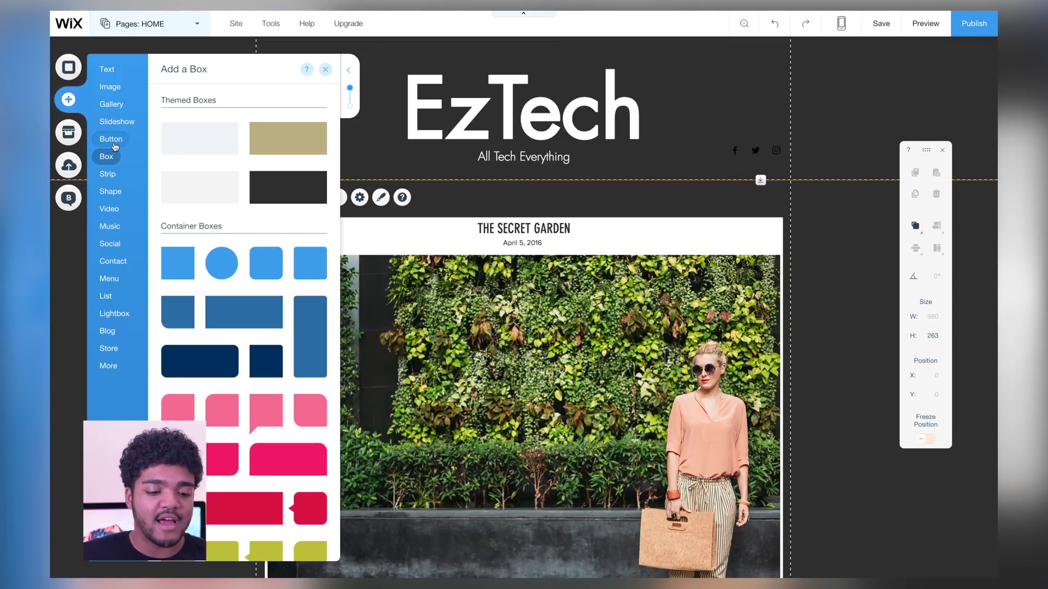
pyautogui.moveTo(114, 146)
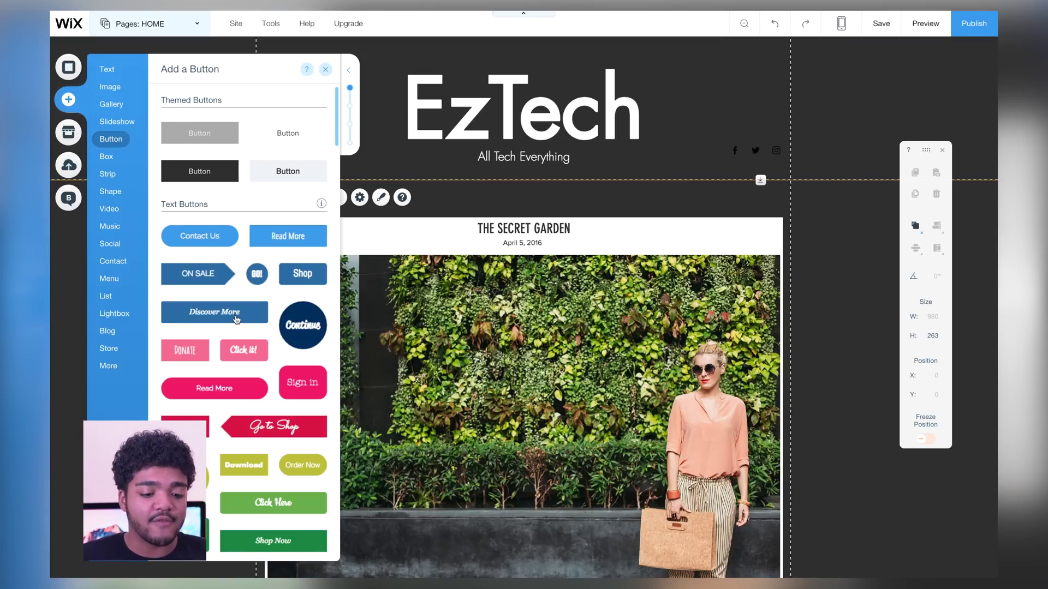
pyautogui.scroll(-5, 235, 319)
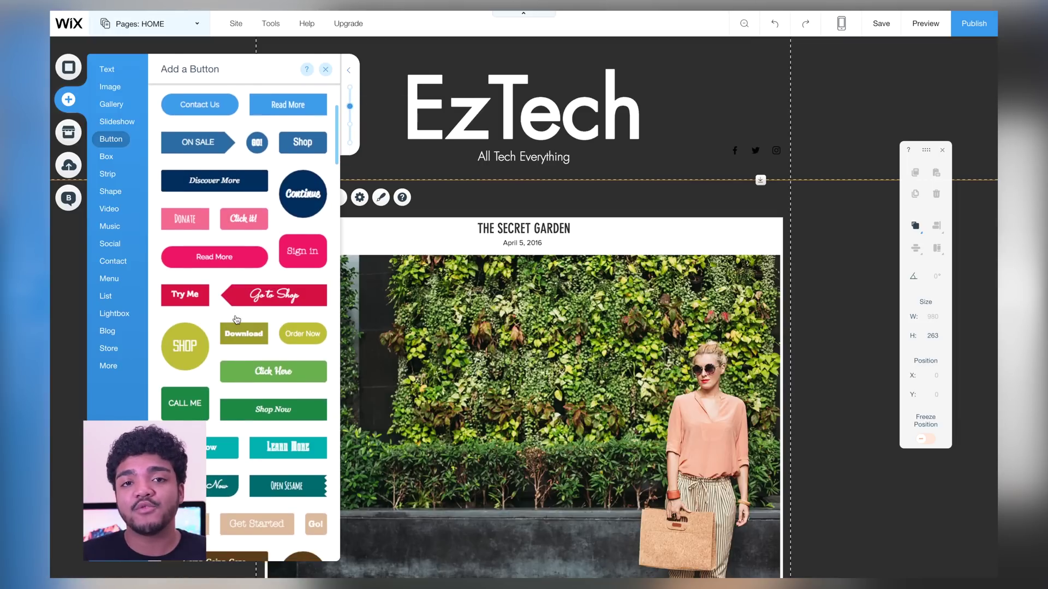
pyautogui.click(107, 158)
pyautogui.click(106, 174)
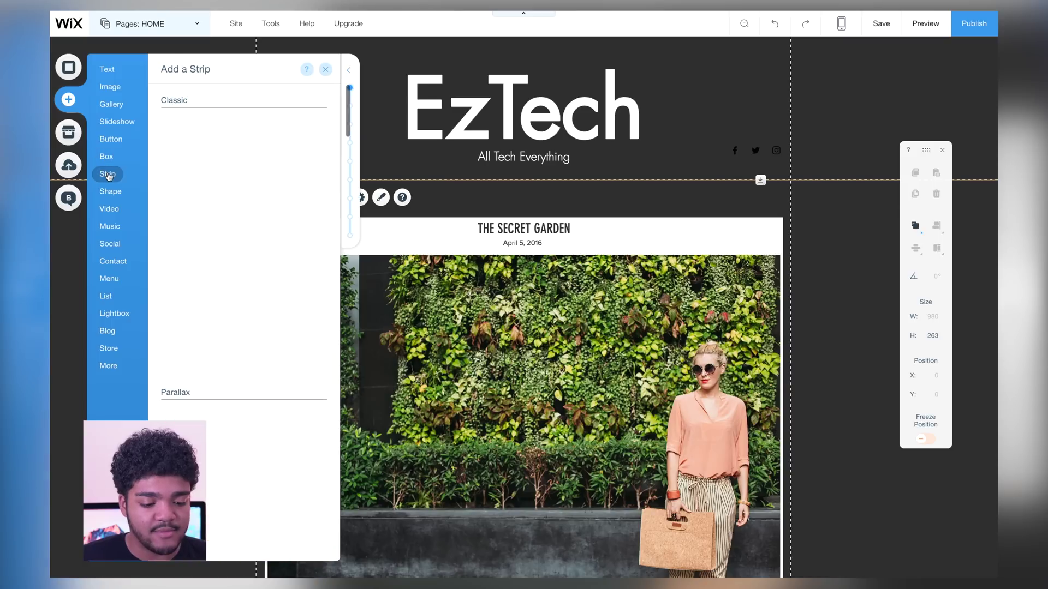
pyautogui.click(111, 141)
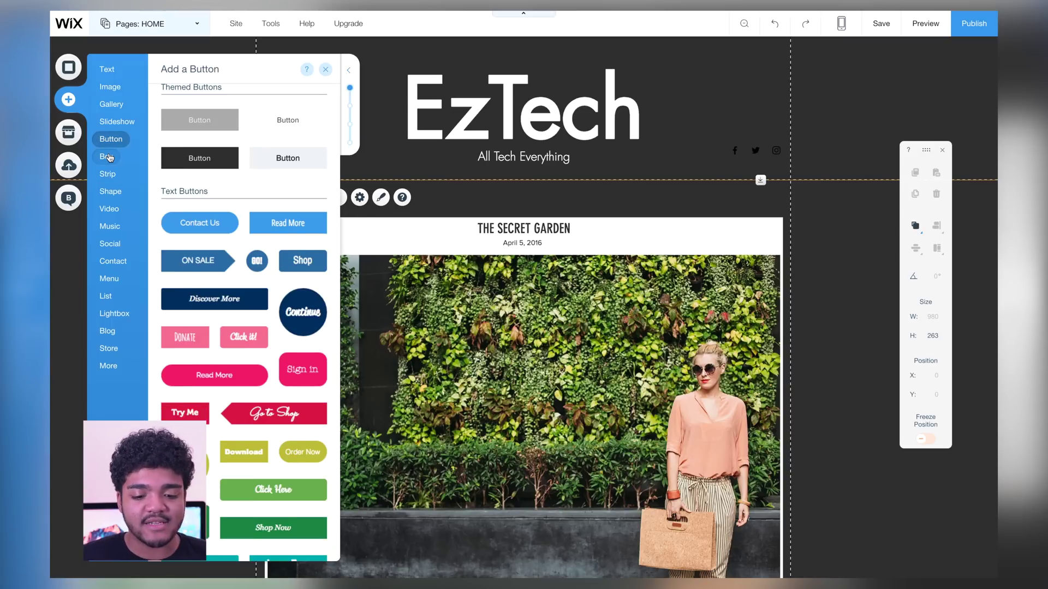
pyautogui.click(109, 157)
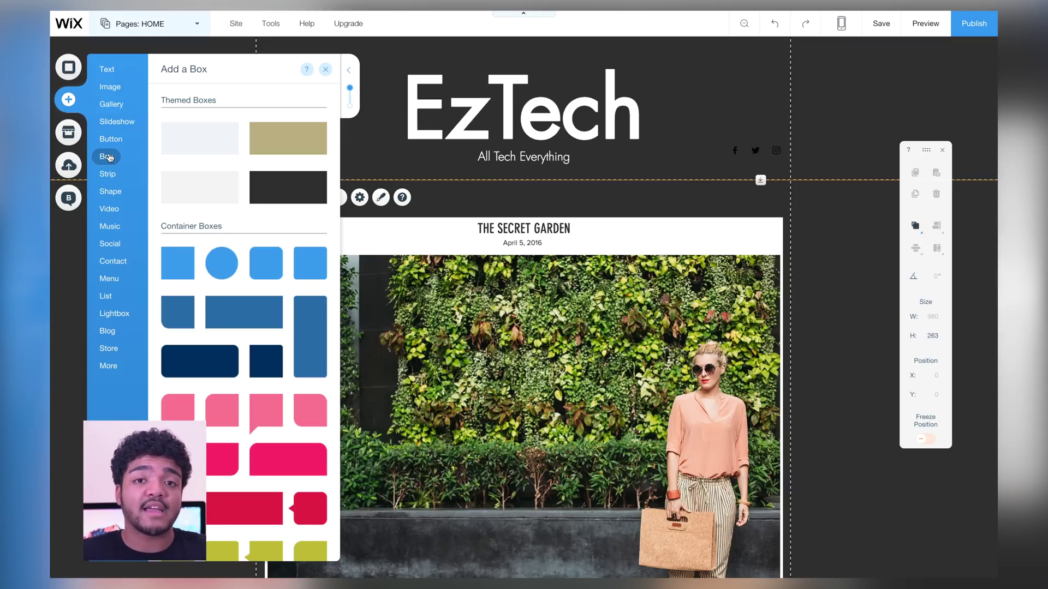
pyautogui.click(109, 226)
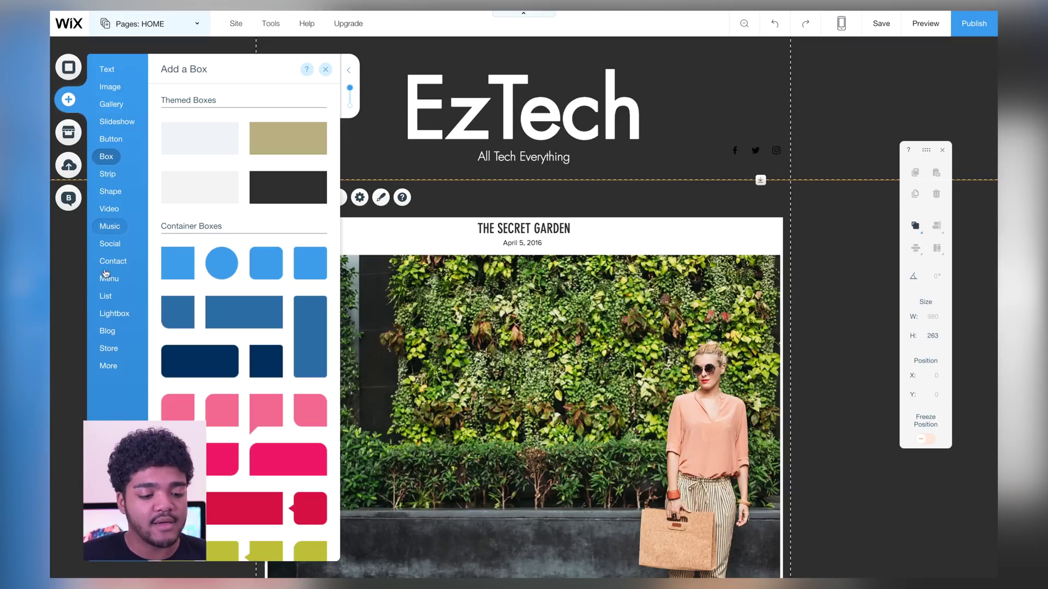
# Step: Replace the header's black social bar with the light grey circular-icon social bar, placed at X 662, Y 206
pyautogui.click(110, 243)
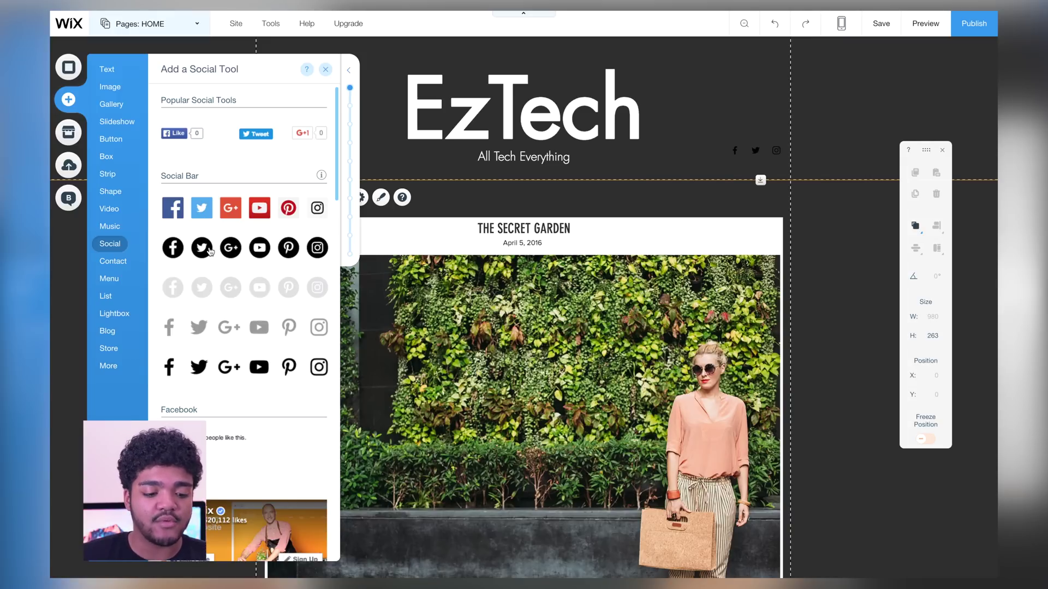
pyautogui.click(208, 288)
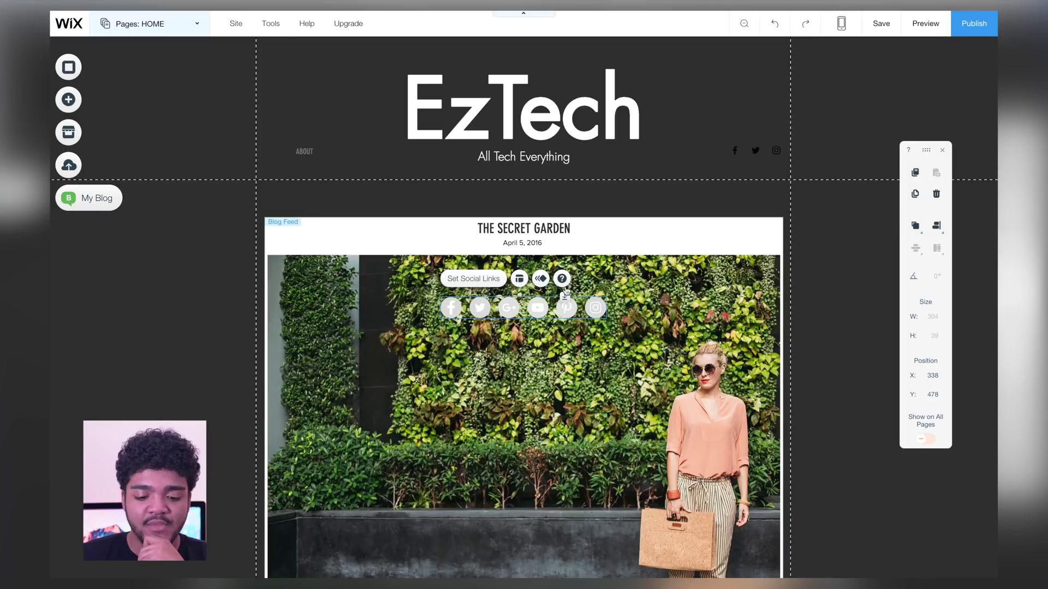
pyautogui.click(762, 152)
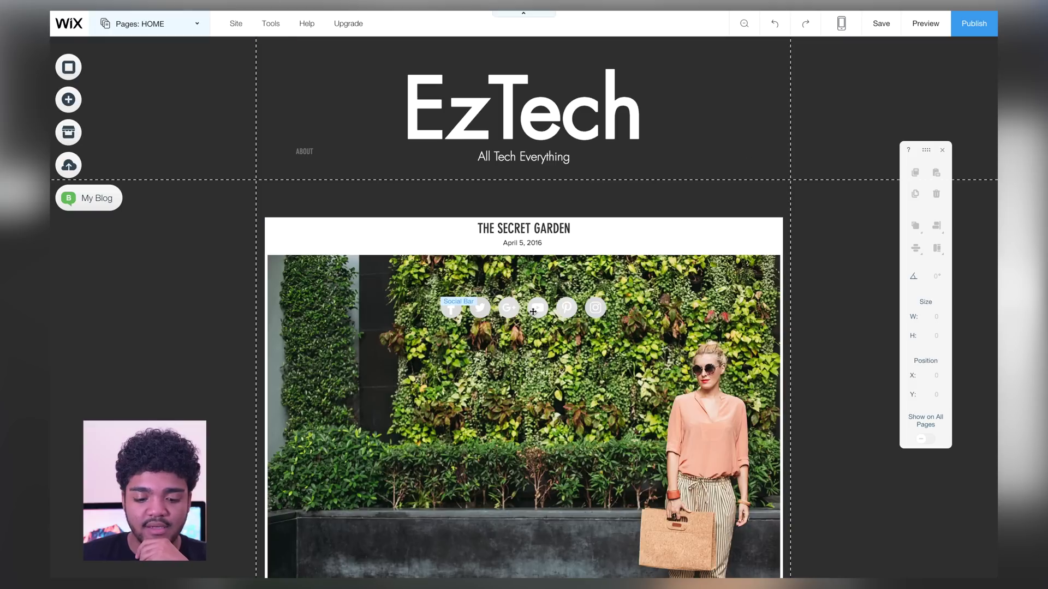
pyautogui.moveTo(464, 307); pyautogui.dragTo(464, 286)
pyautogui.moveTo(533, 288); pyautogui.dragTo(711, 161)
# Step: Remove the Google+ icon from the header's social bar through its social links settings
pyautogui.click(659, 135)
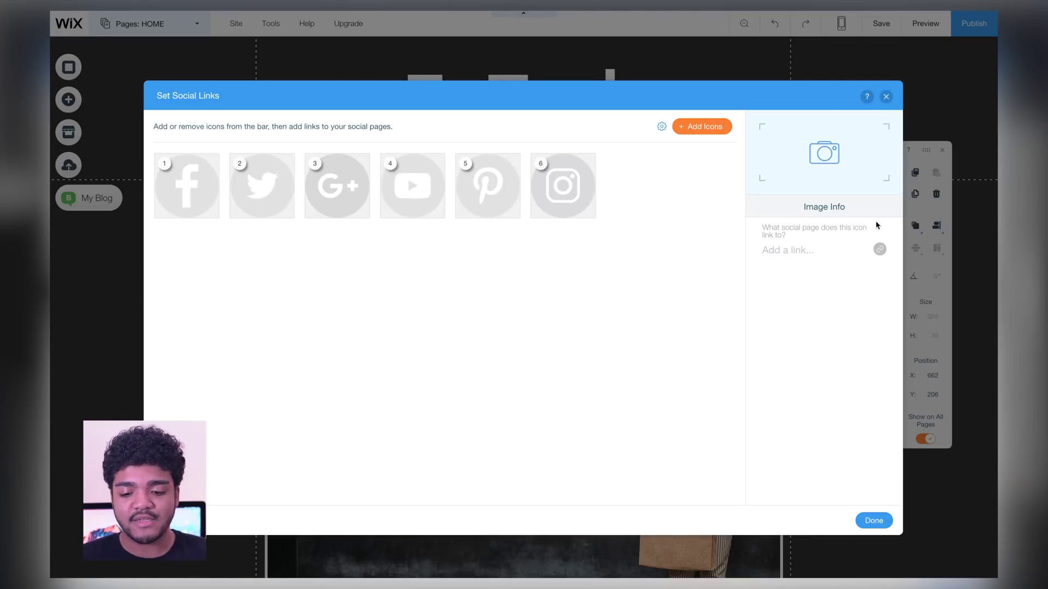
pyautogui.click(873, 520)
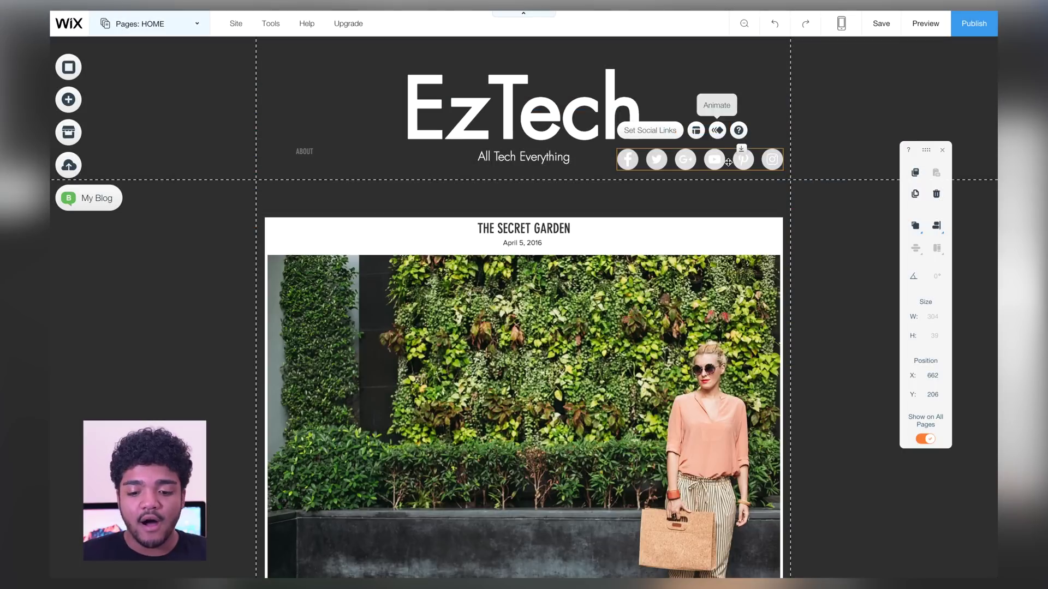
pyautogui.click(665, 142)
pyautogui.click(739, 159)
pyautogui.click(659, 134)
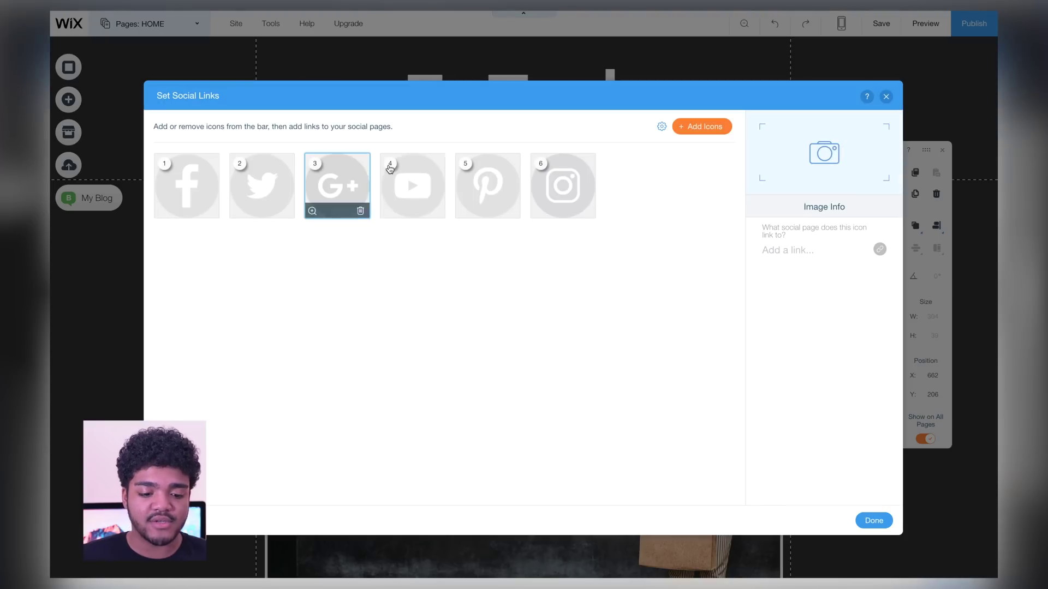
pyautogui.click(360, 214)
pyautogui.click(360, 211)
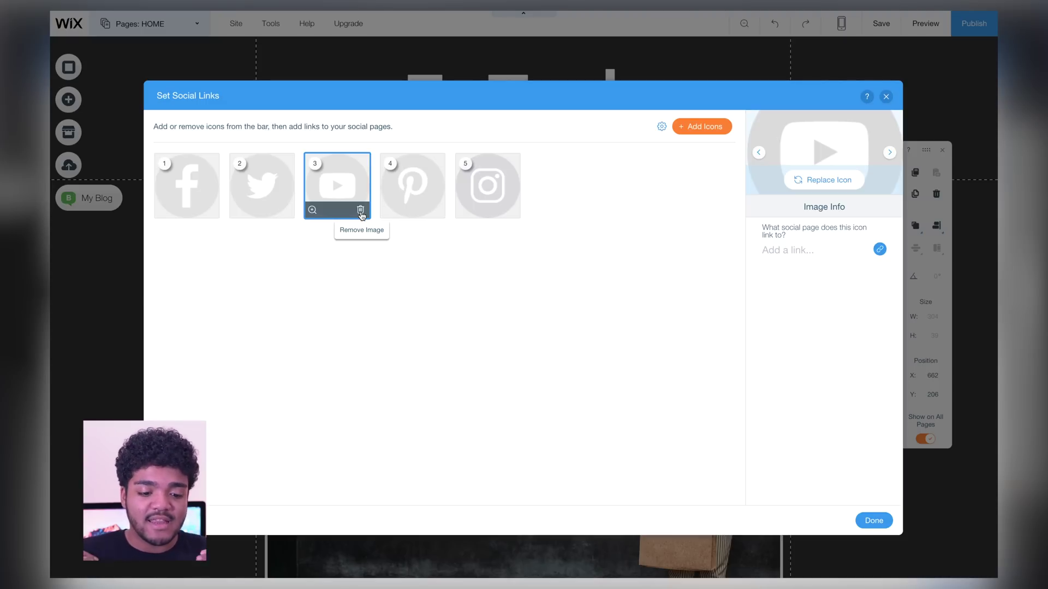
pyautogui.click(873, 521)
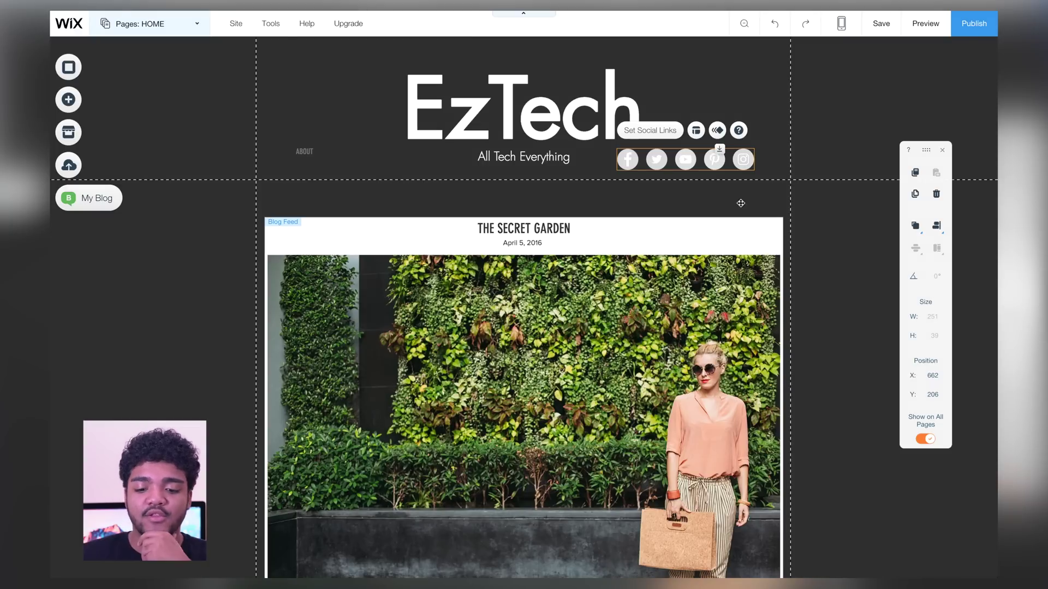
# Step: Set the social bar's icon size to 27 px and move the bar to X 771, Y 204 in the header
pyautogui.moveTo(741, 151); pyautogui.dragTo(770, 151)
pyautogui.click(725, 130)
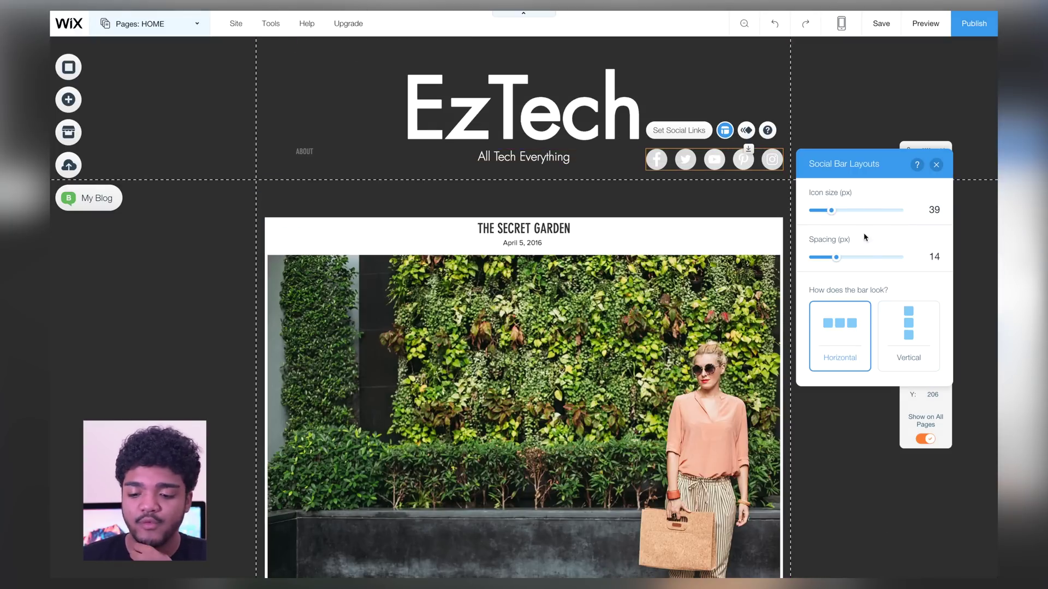
pyautogui.moveTo(829, 213); pyautogui.dragTo(823, 214)
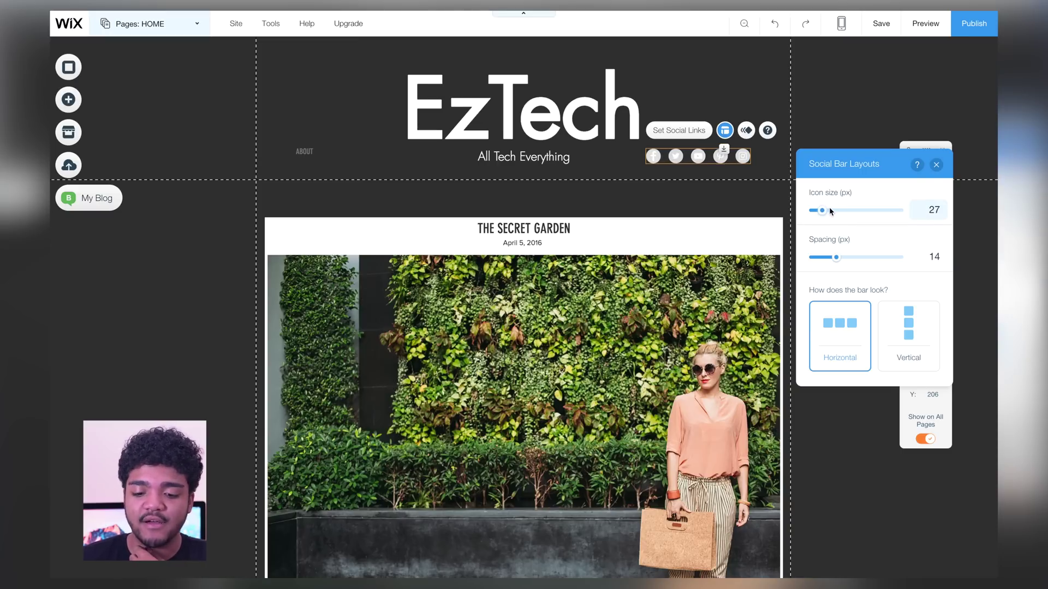
pyautogui.click(936, 165)
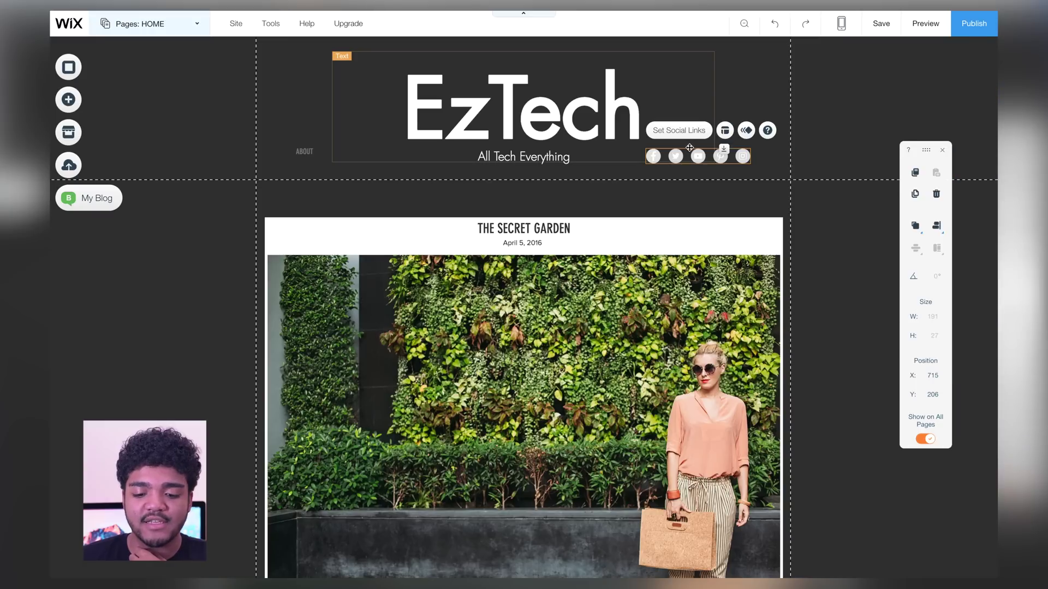
pyautogui.moveTo(700, 153)
pyautogui.mouseDown()
pyautogui.moveTo(729, 153)
pyautogui.moveTo(719, 152)
pyautogui.mouseUp()
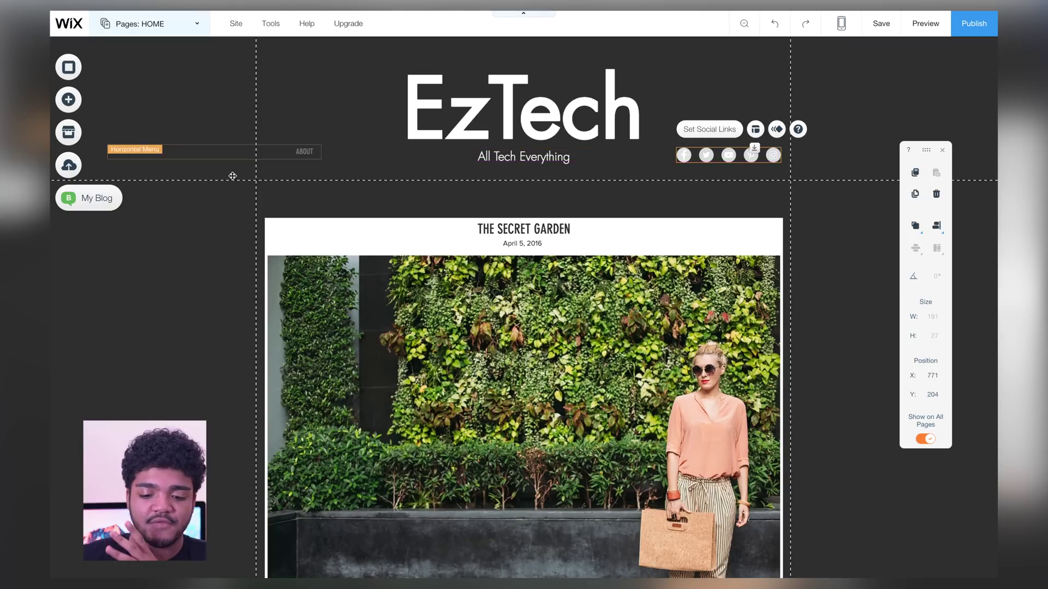
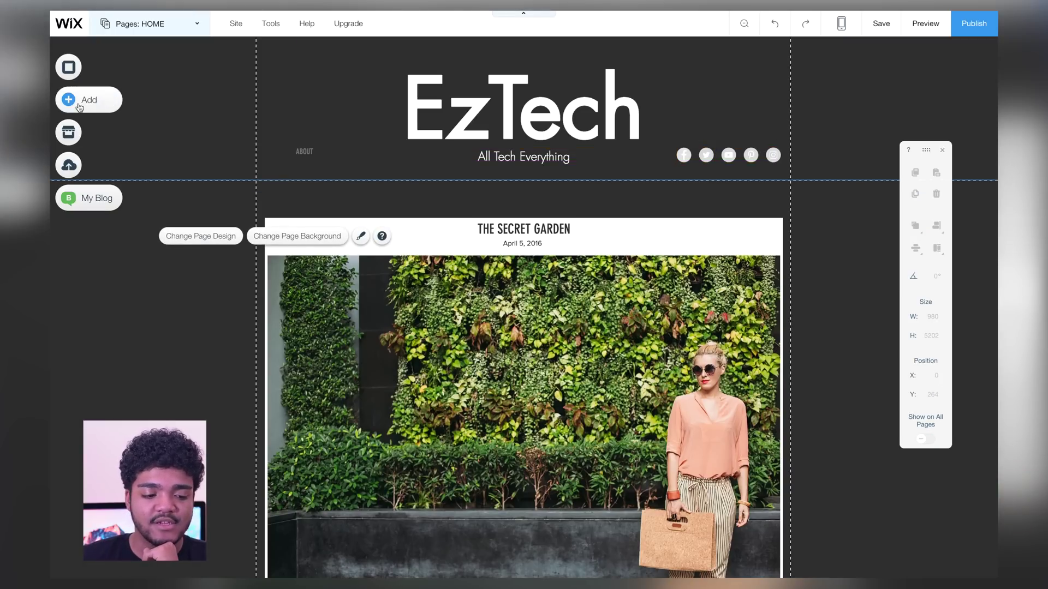
# Step: Browse the blog, list, menu, contact, music, video, shape and slideshow elements available for the site
pyautogui.click(79, 103)
pyautogui.moveTo(105, 369)
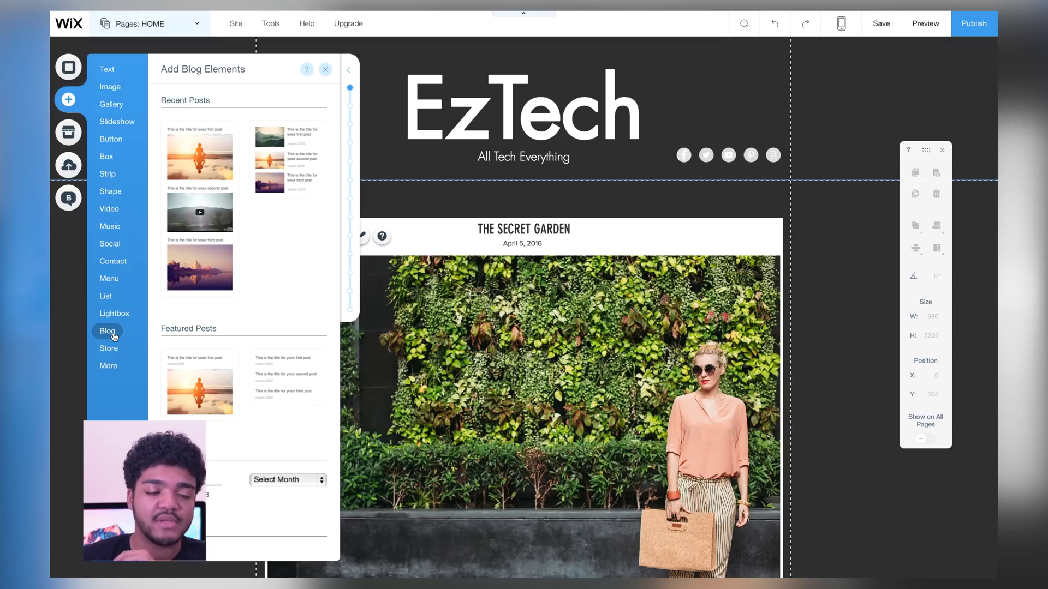
pyautogui.moveTo(113, 301)
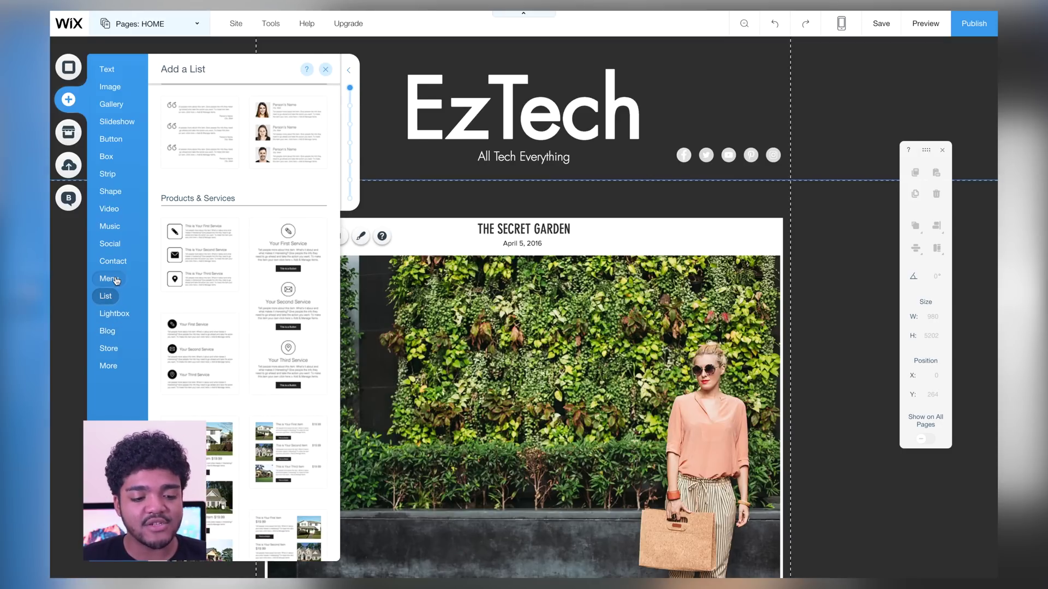
pyautogui.moveTo(116, 281)
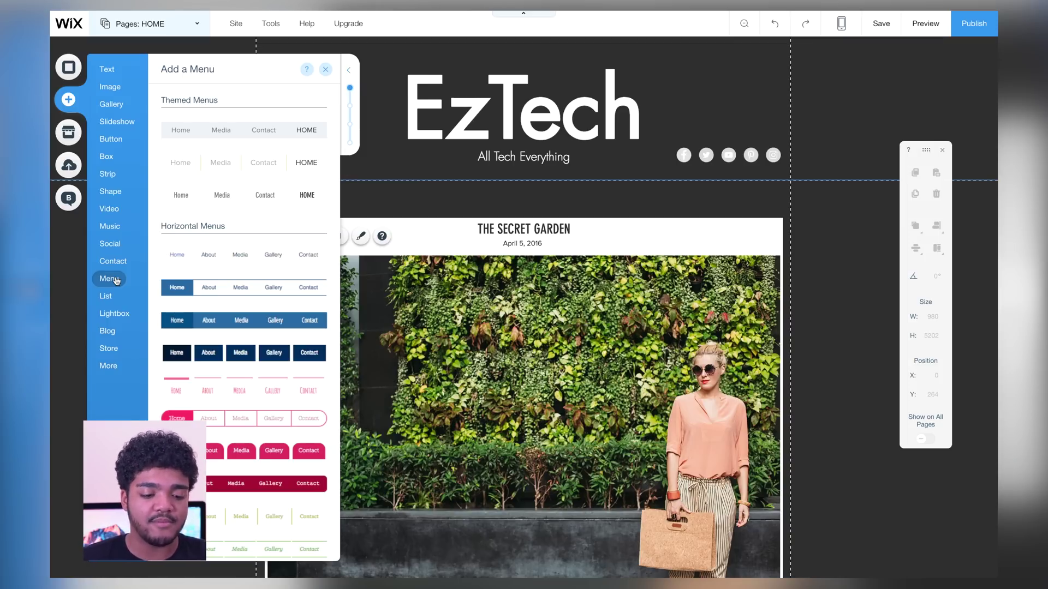
pyautogui.moveTo(115, 263)
pyautogui.scroll(-3, 115, 262)
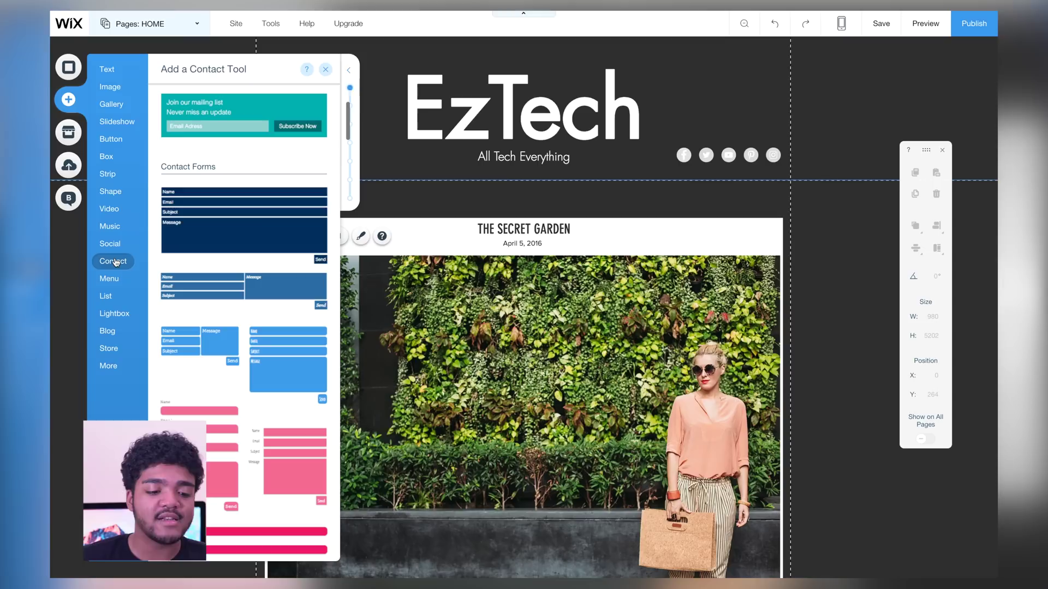
pyautogui.scroll(3, 216, 264)
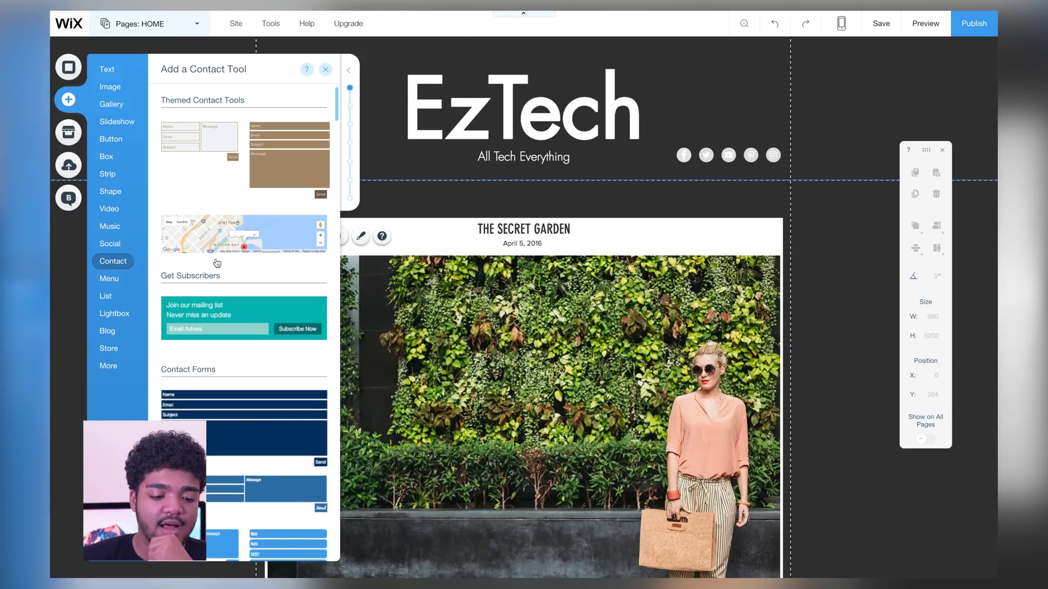
pyautogui.scroll(-2, 216, 264)
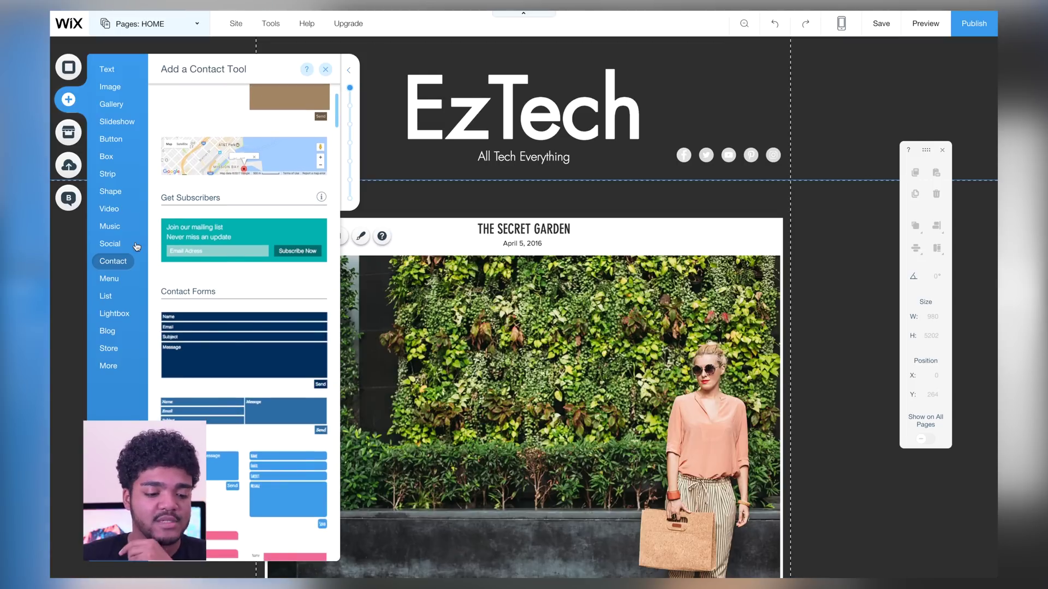
pyautogui.click(110, 244)
pyautogui.click(115, 229)
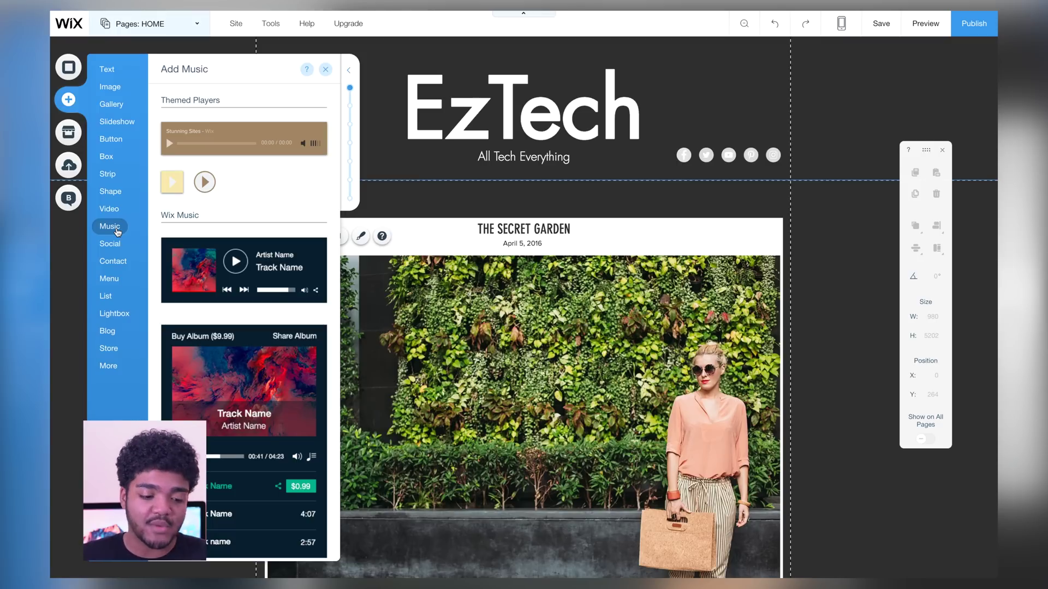
pyautogui.click(117, 213)
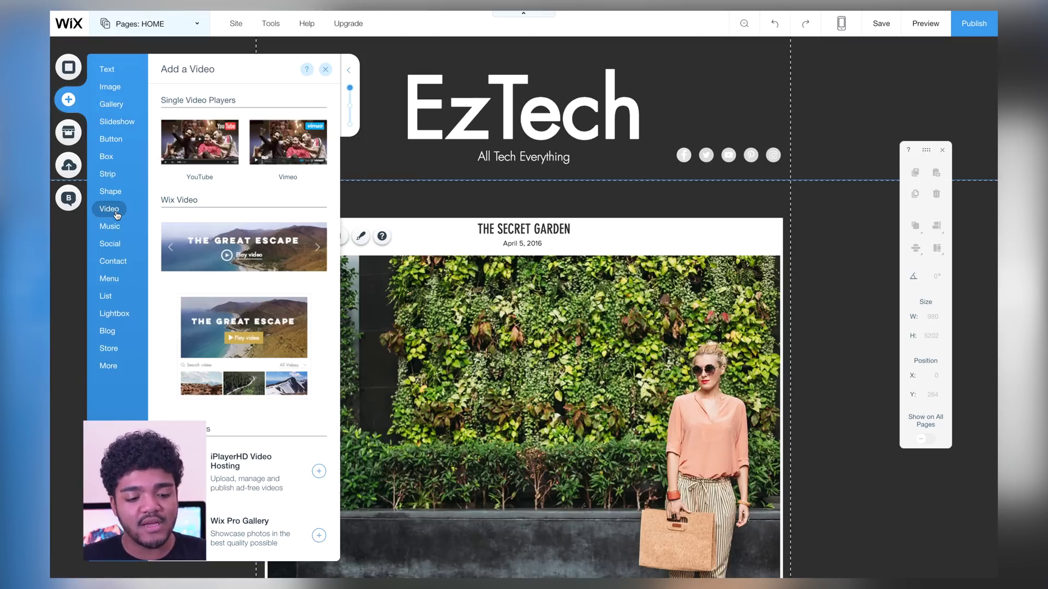
pyautogui.click(109, 176)
pyautogui.click(110, 188)
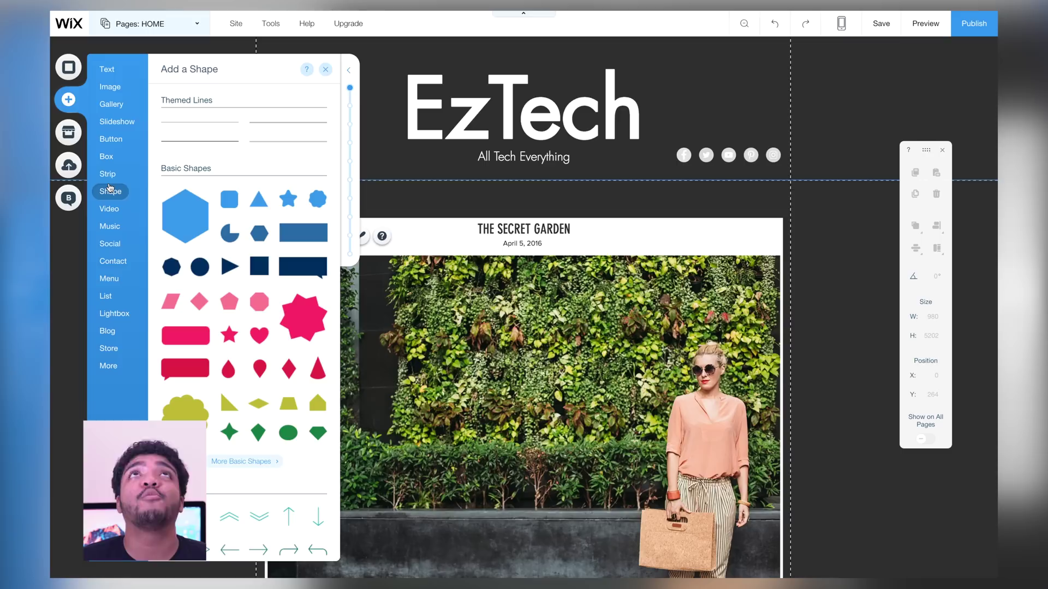
pyautogui.click(116, 122)
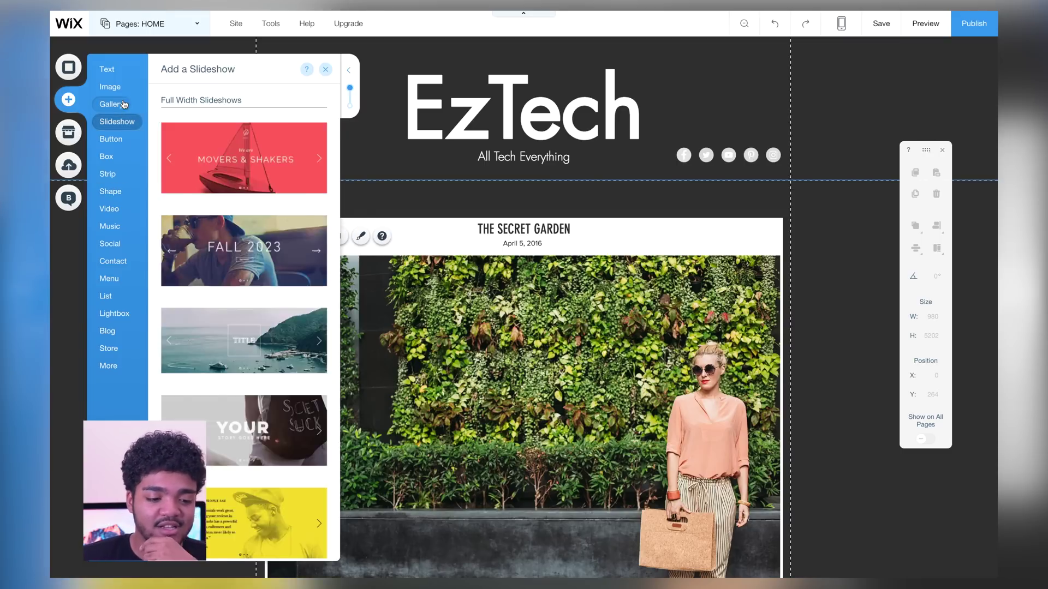
pyautogui.click(122, 104)
pyautogui.click(116, 122)
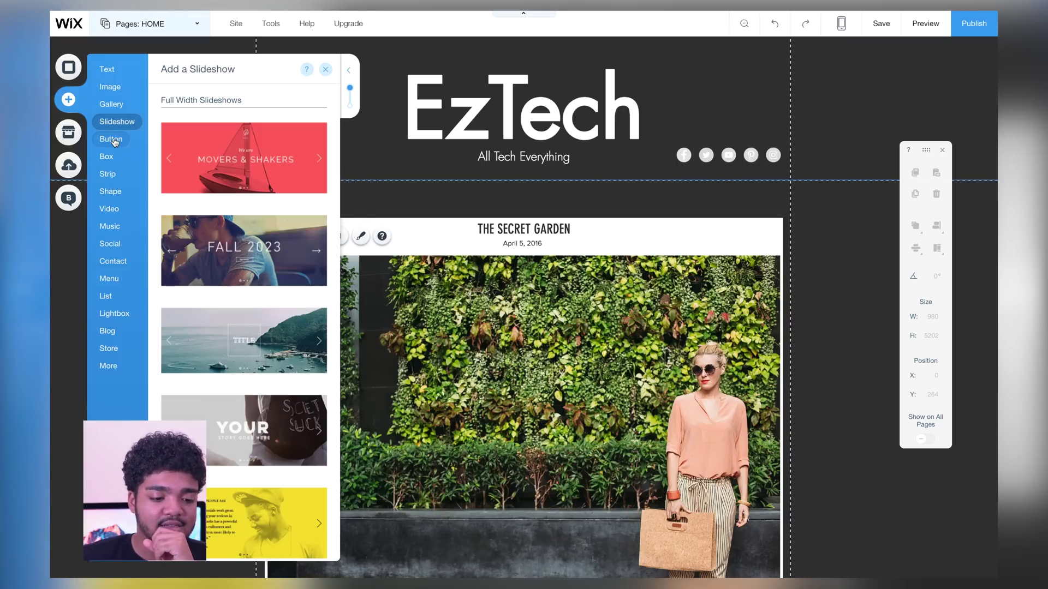
pyautogui.click(115, 141)
# Step: Add the Instagram Feed app from the Wix App Market to the home page, directly below the header
pyautogui.click(68, 132)
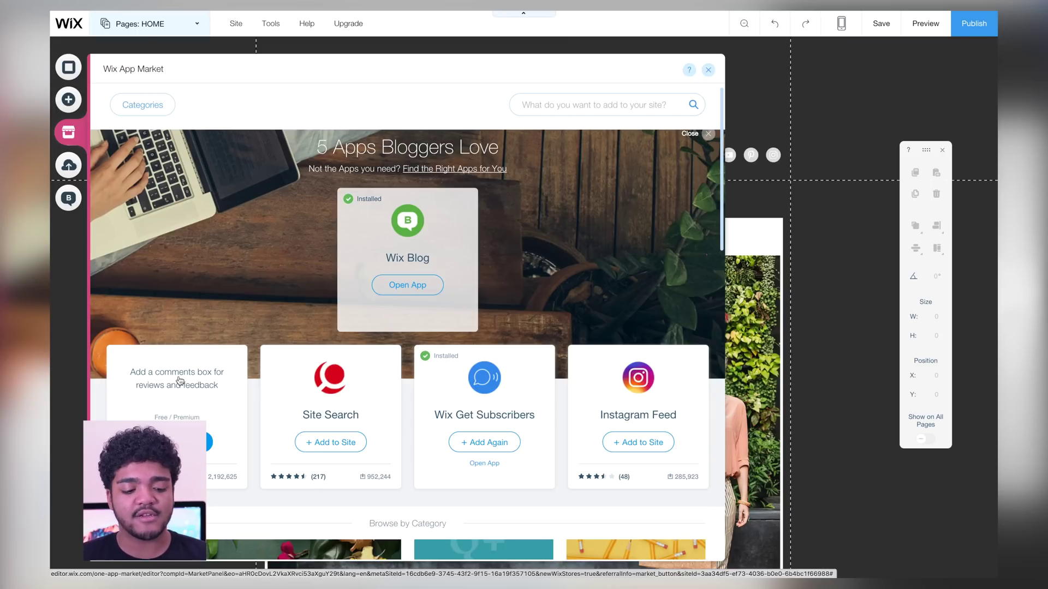
pyautogui.click(643, 381)
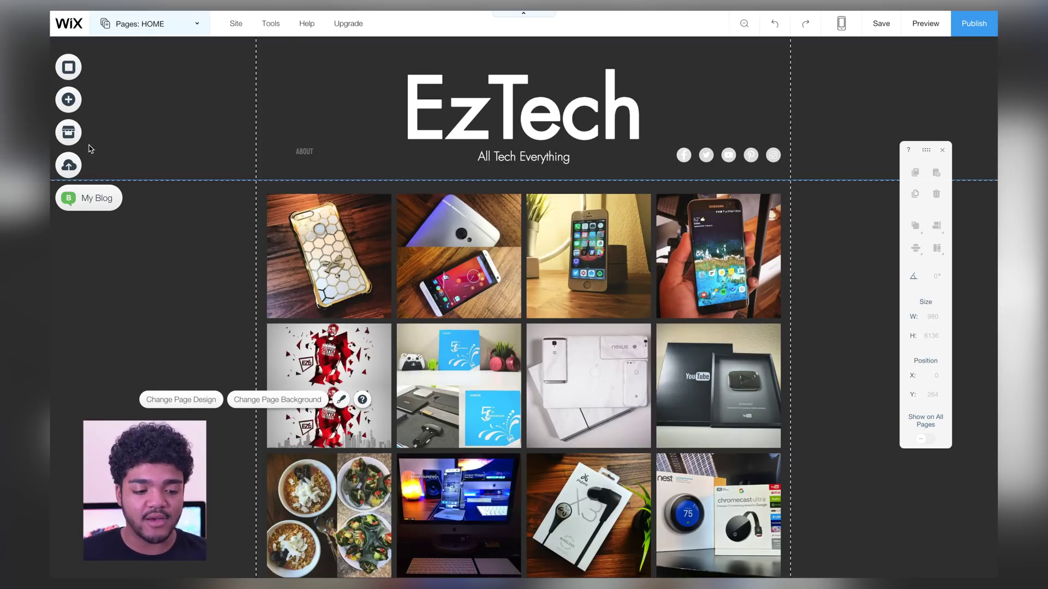
pyautogui.click(68, 132)
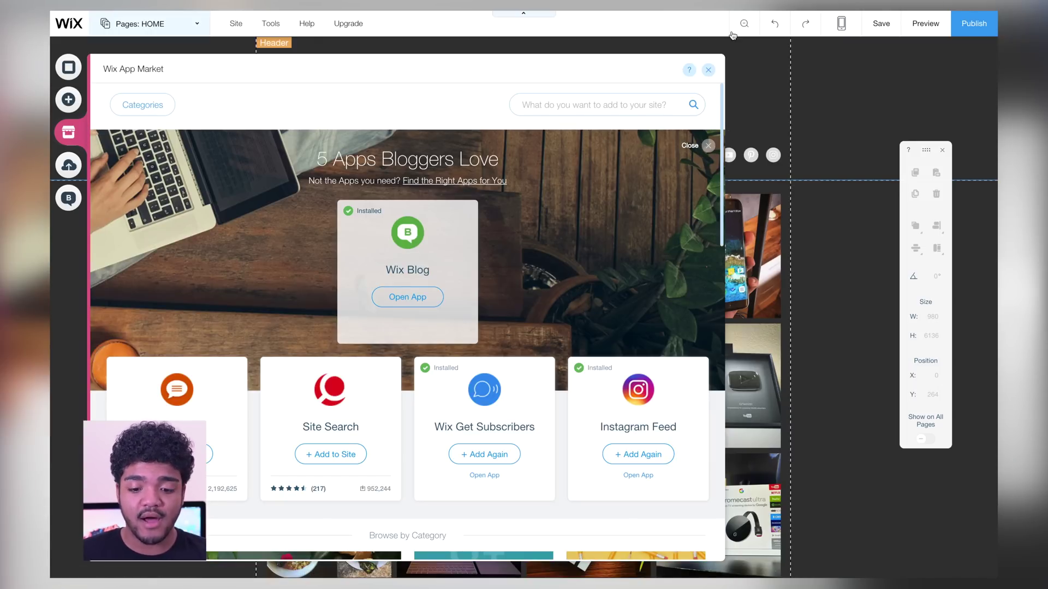
pyautogui.click(707, 69)
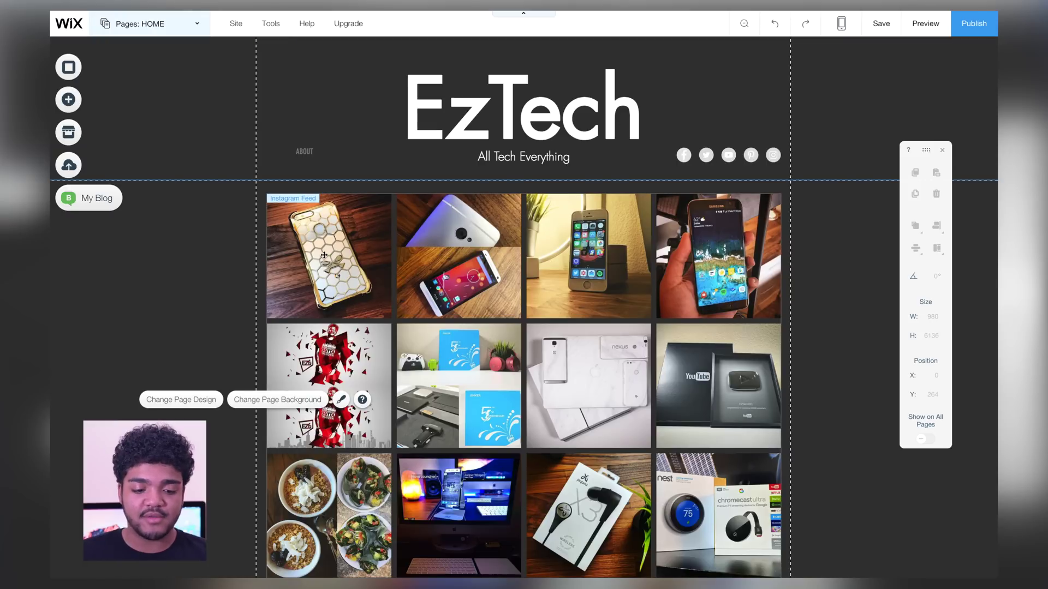
# Step: Change the home page Instagram feed's layout to Collage in its settings
pyautogui.click(384, 238)
pyautogui.scroll(-1, 379, 241)
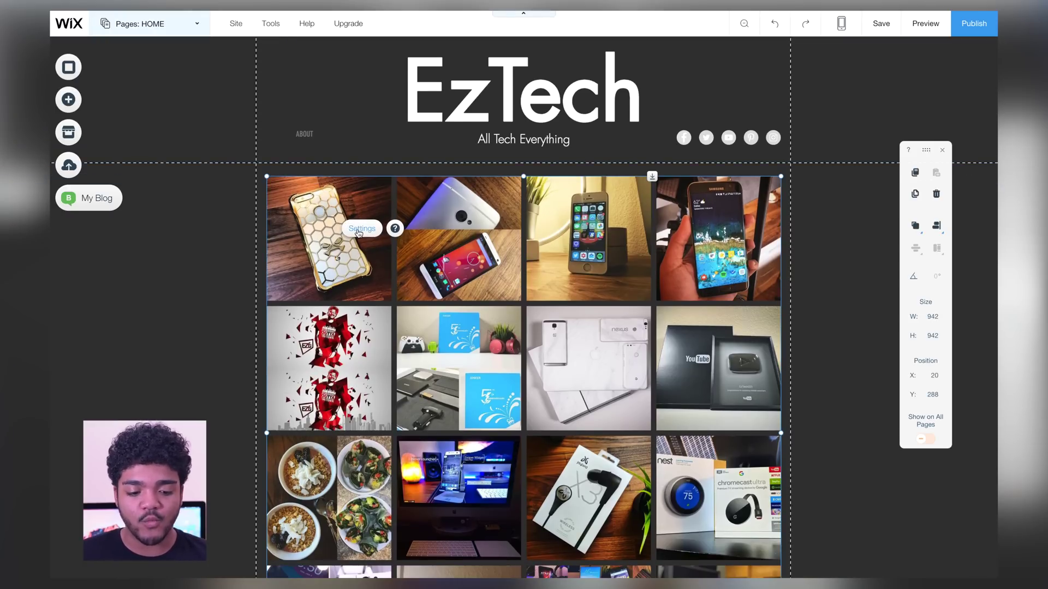
pyautogui.click(360, 230)
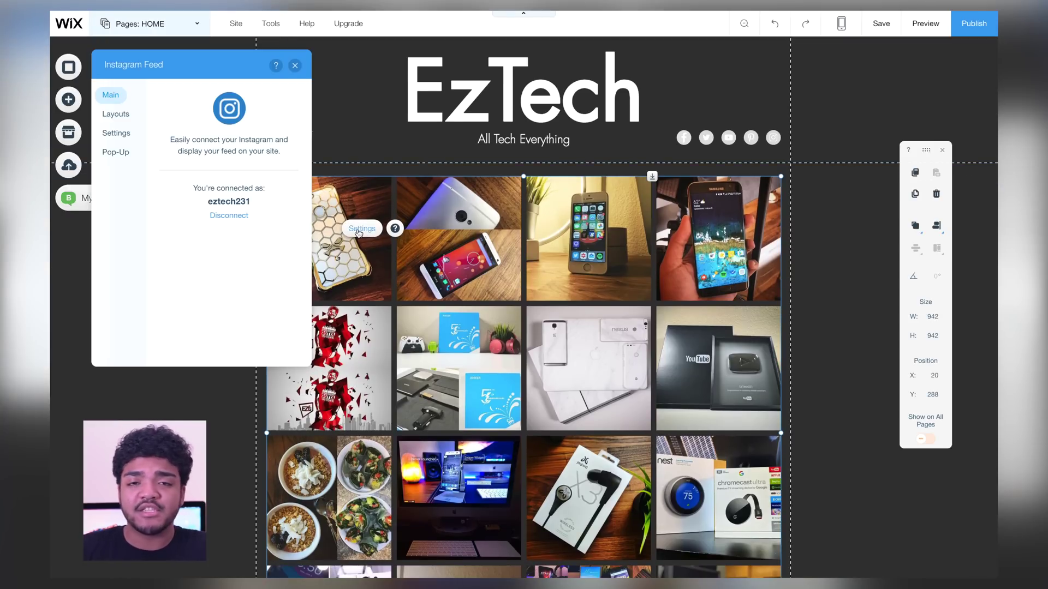
pyautogui.click(127, 114)
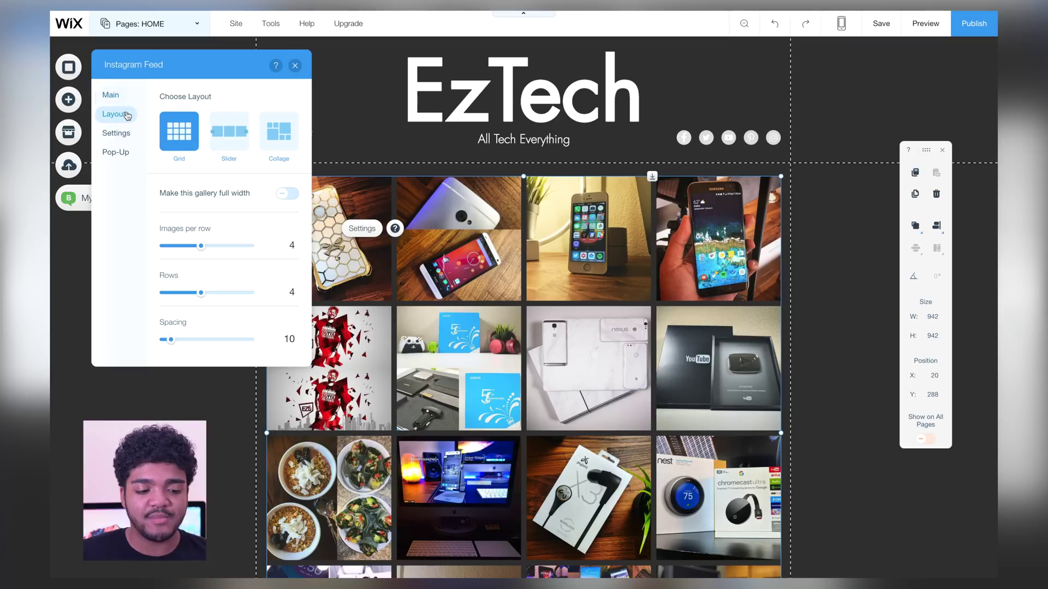
pyautogui.click(271, 132)
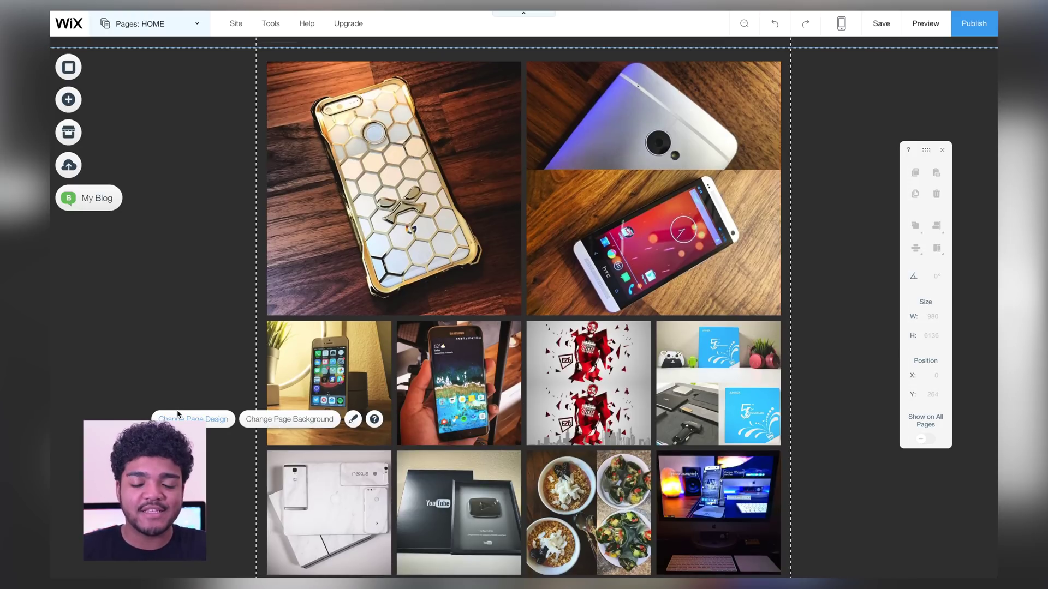
# Step: Move the Instagram feed slightly up to X 19, Y 283 on the home page
pyautogui.scroll(1, 178, 415)
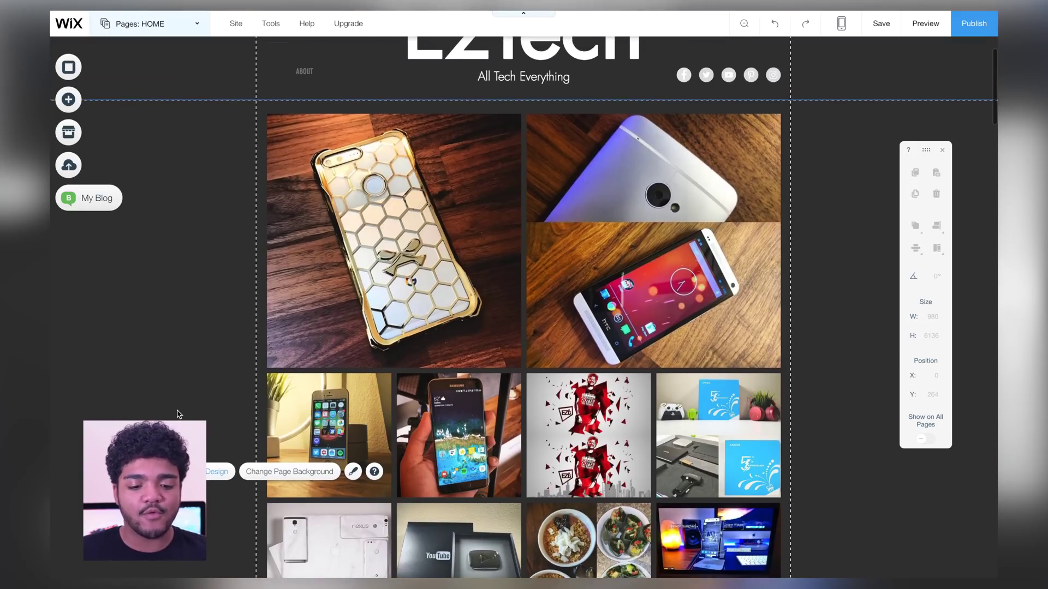
pyautogui.moveTo(352, 292); pyautogui.dragTo(381, 274)
# Step: Open the blog feed's post manager and move every post except "THE SECRET GARDEN" to the trash
pyautogui.scroll(-3, 380, 287)
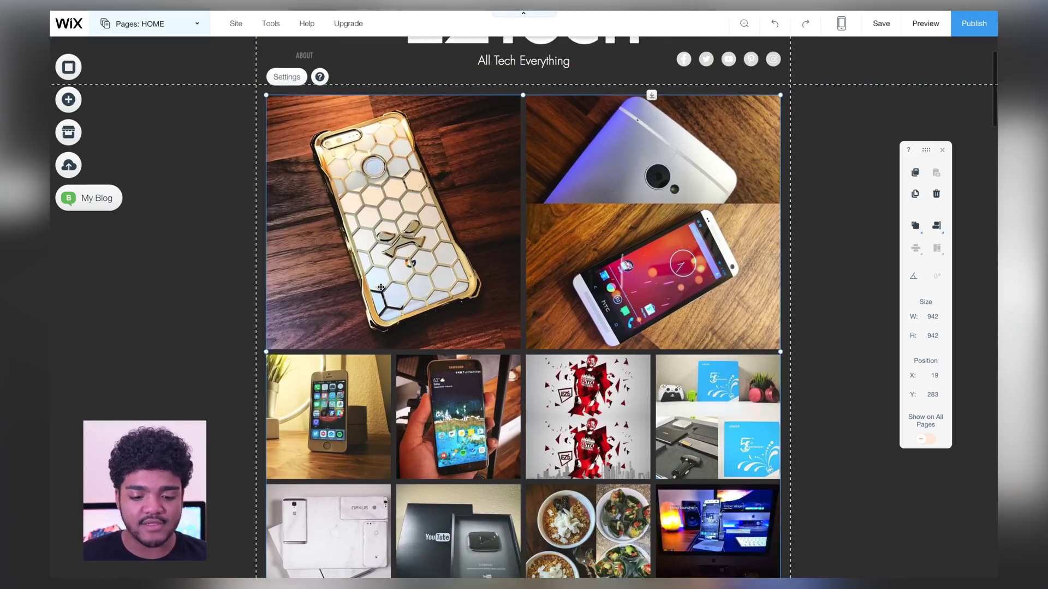
pyautogui.scroll(-5, 380, 287)
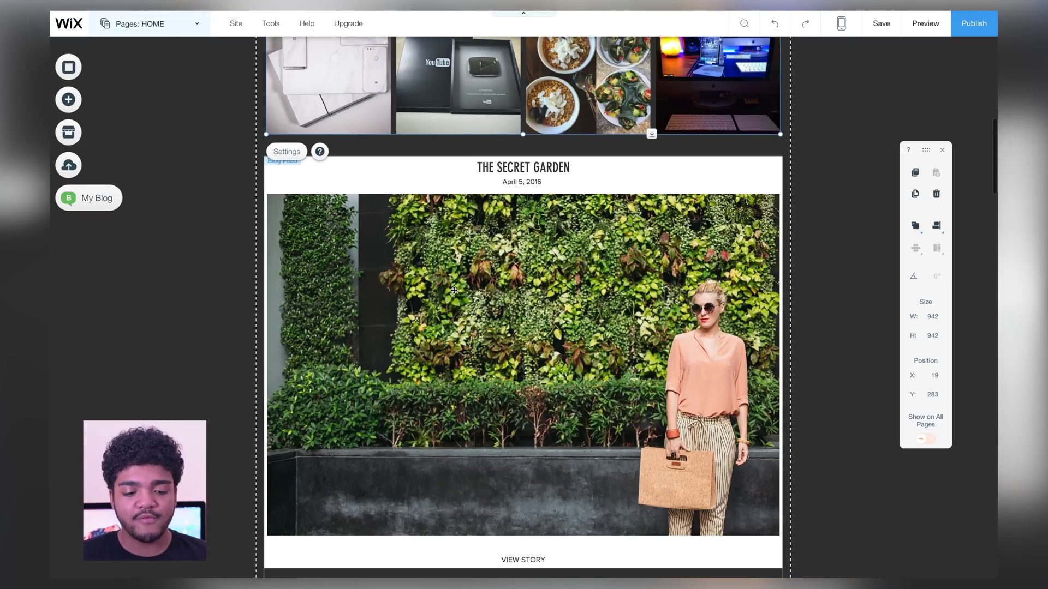
pyautogui.click(453, 290)
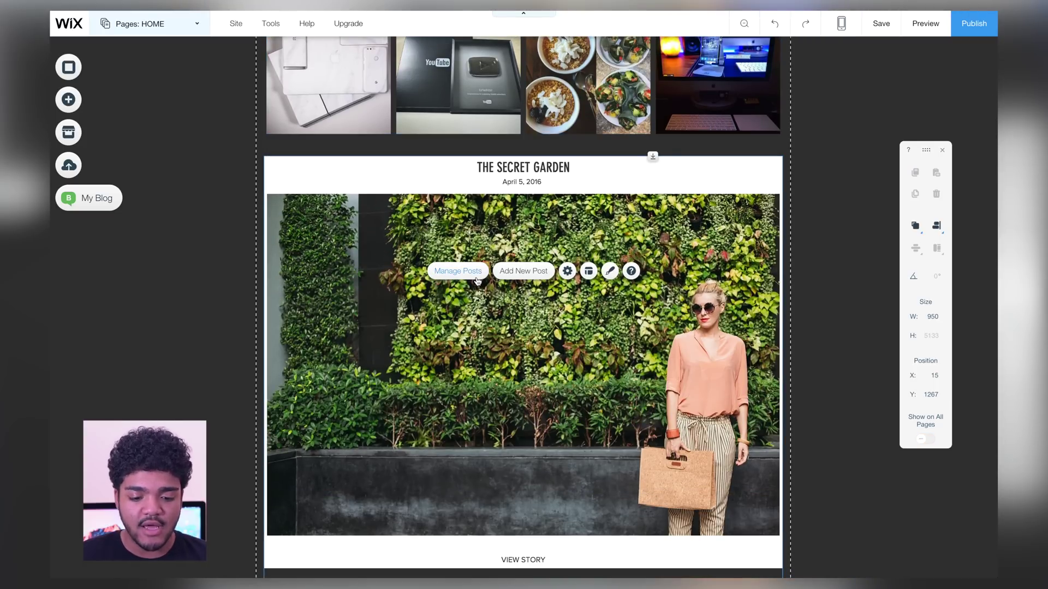
pyautogui.click(476, 280)
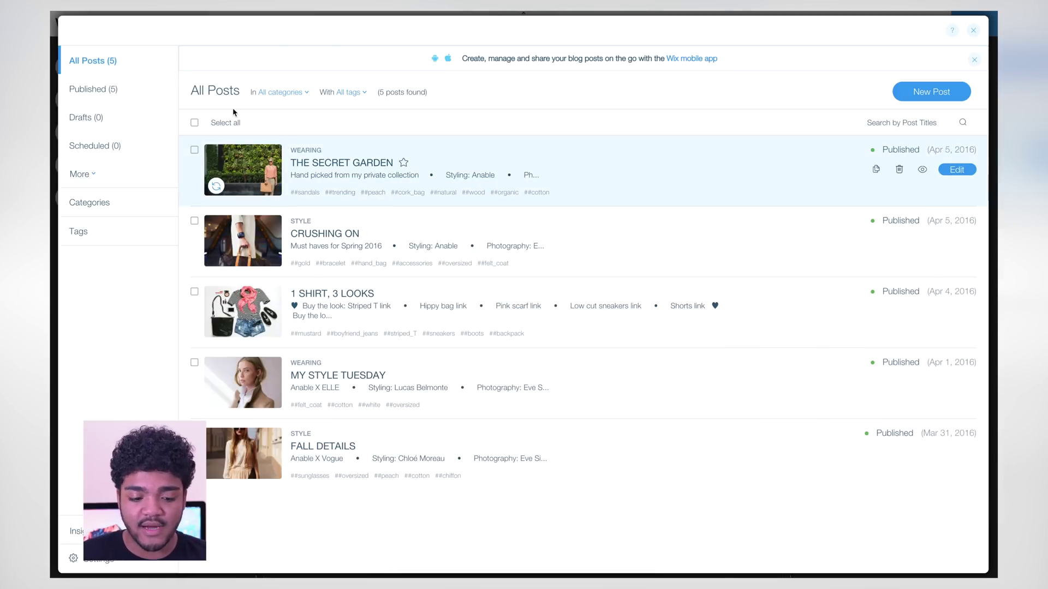
pyautogui.click(195, 124)
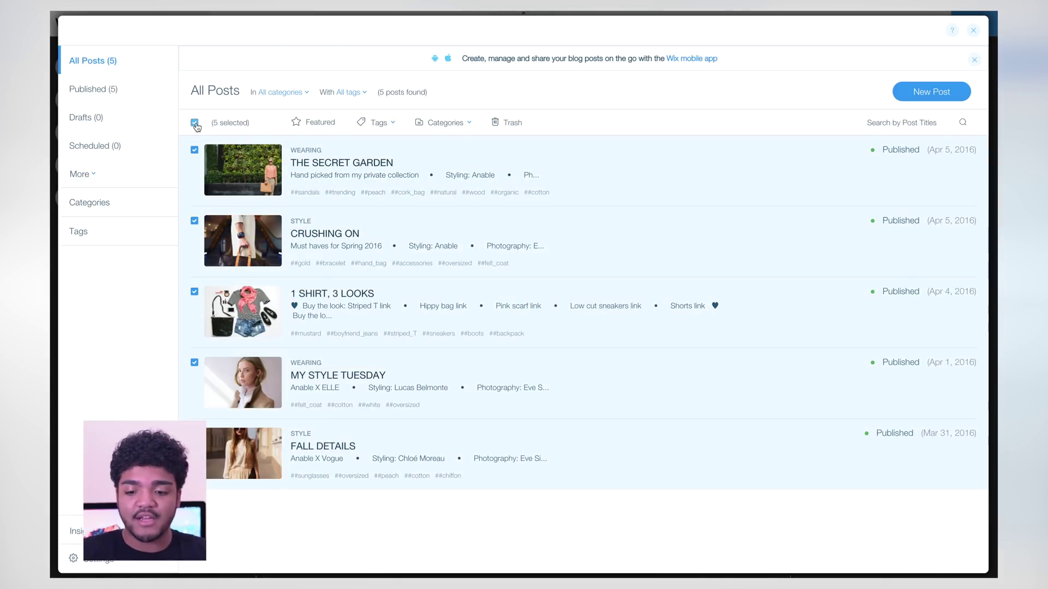
pyautogui.click(195, 150)
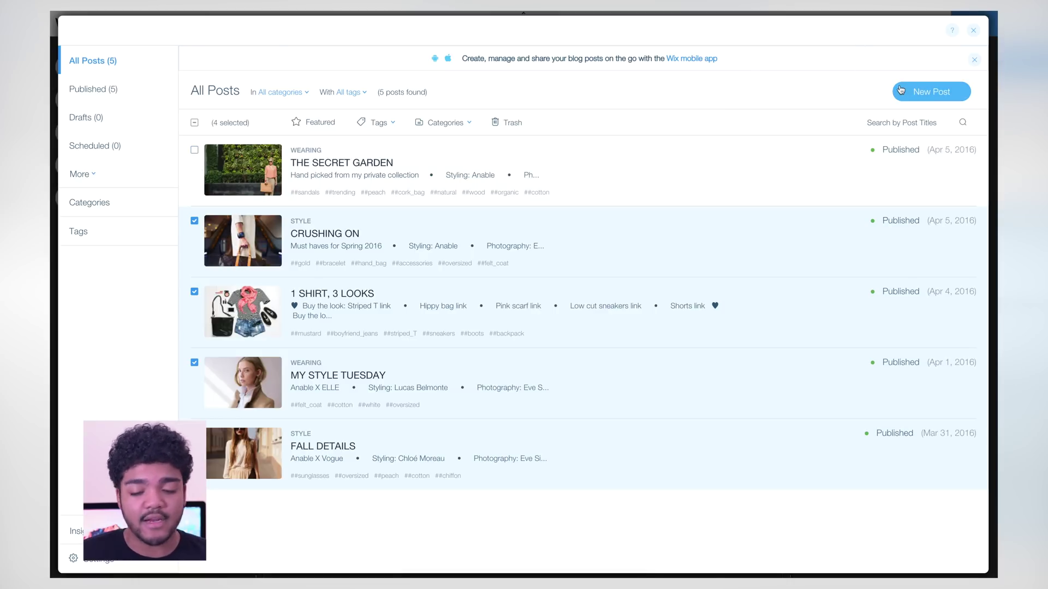
pyautogui.click(504, 123)
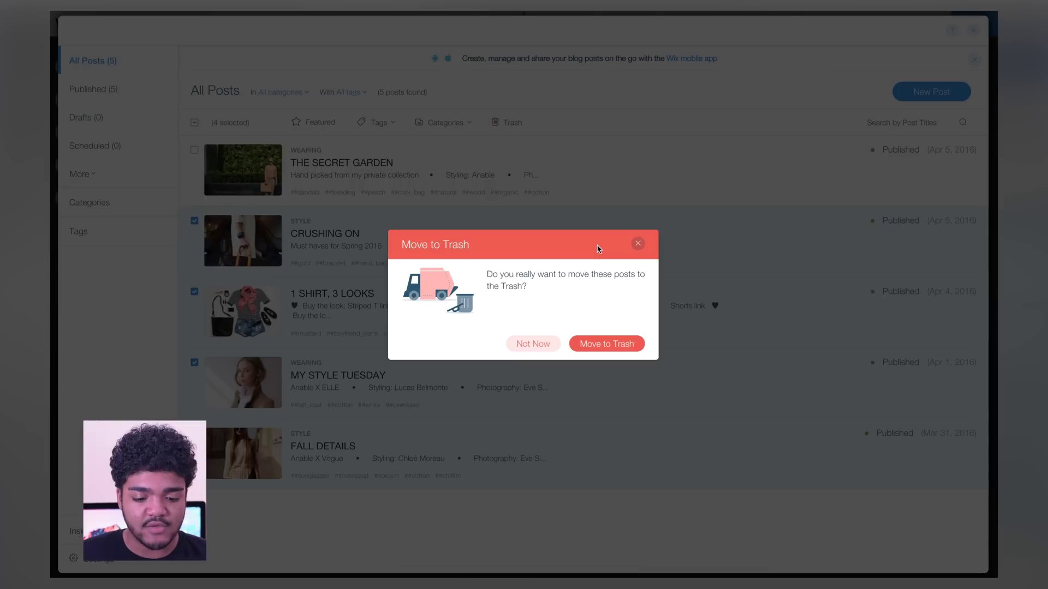
pyautogui.click(594, 344)
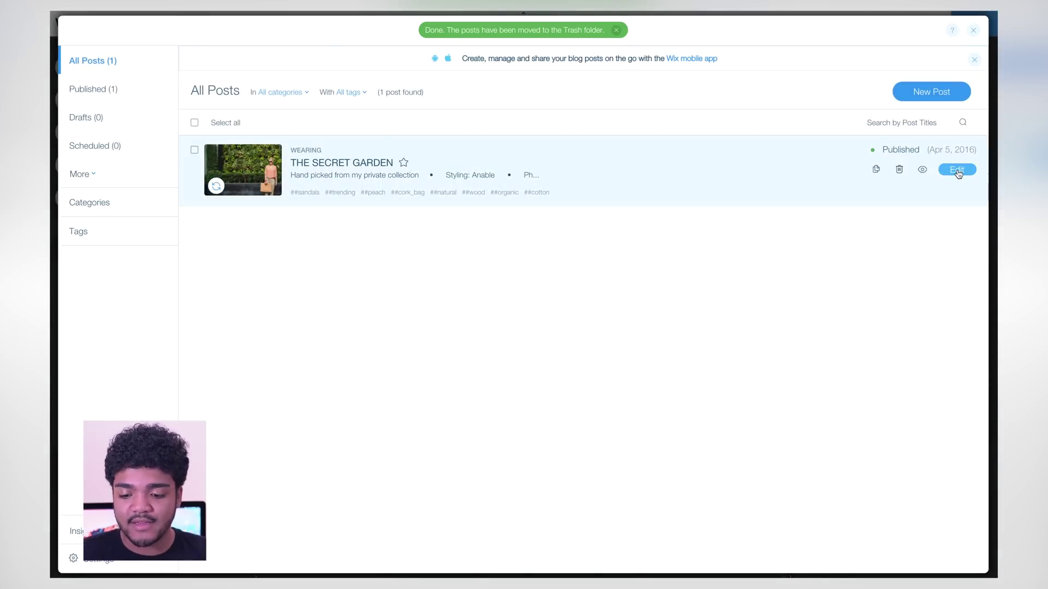
# Step: Open "THE SECRET GARDEN" for editing and change its title to "STUFF HAPPENS..."
pyautogui.click(957, 171)
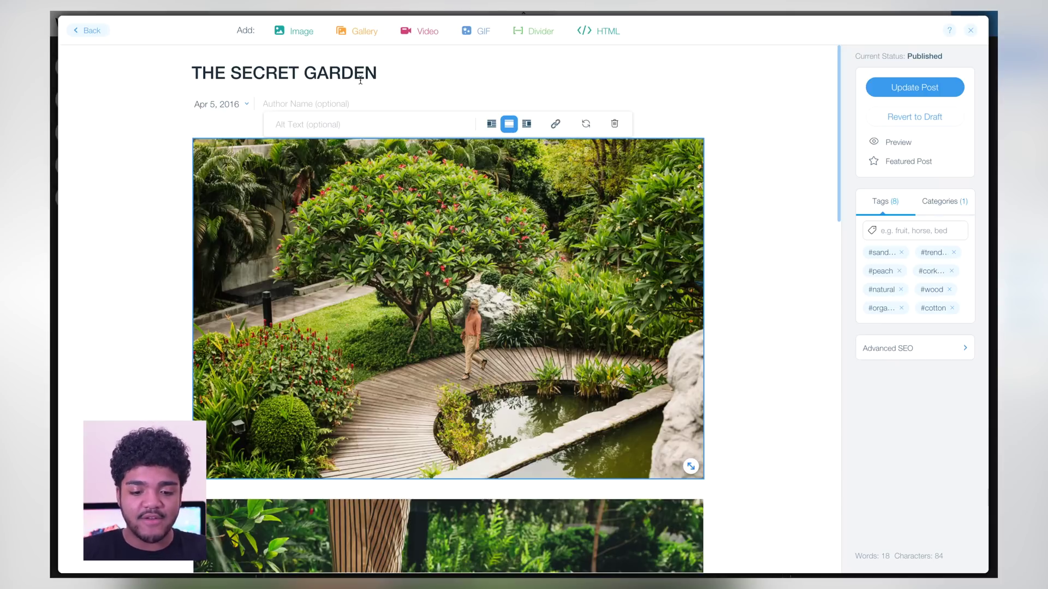
pyautogui.tripleClick(360, 81)
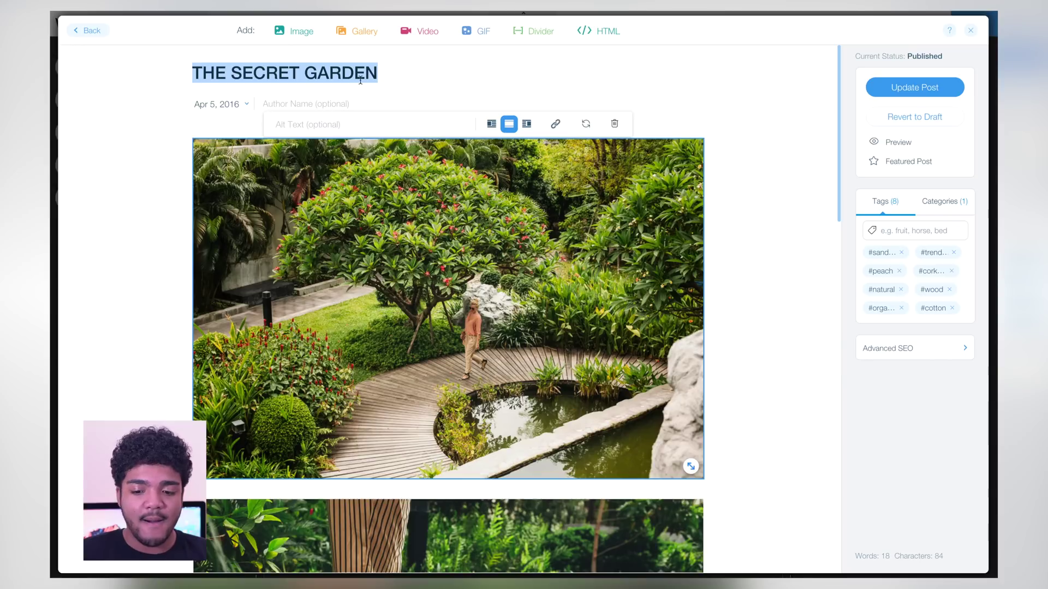
pyautogui.write('AT')
pyautogui.press('BackSpace')
pyautogui.press('BackSpace')
pyautogui.write('The Stuff')
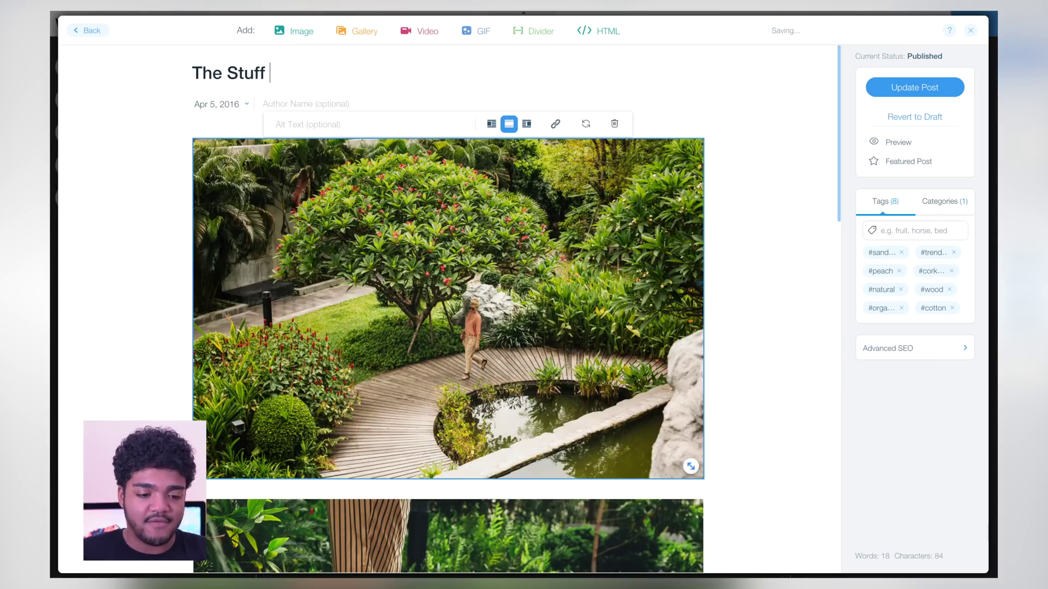
pyautogui.hotkey('ctrl', 'a')
pyautogui.write('STUFF')
pyautogui.write(' HAPPEN')
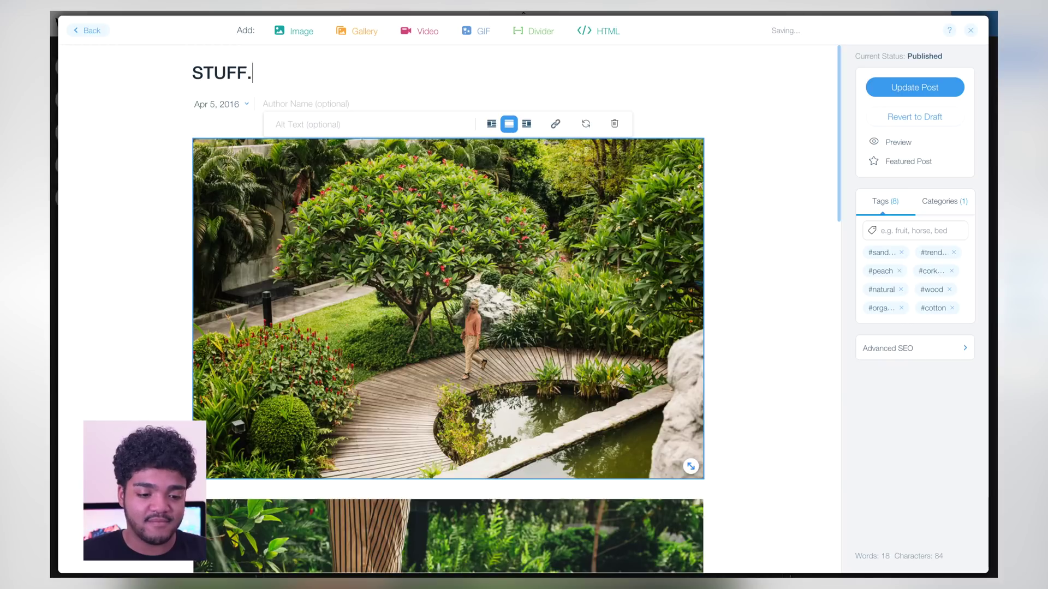
pyautogui.write('S...')
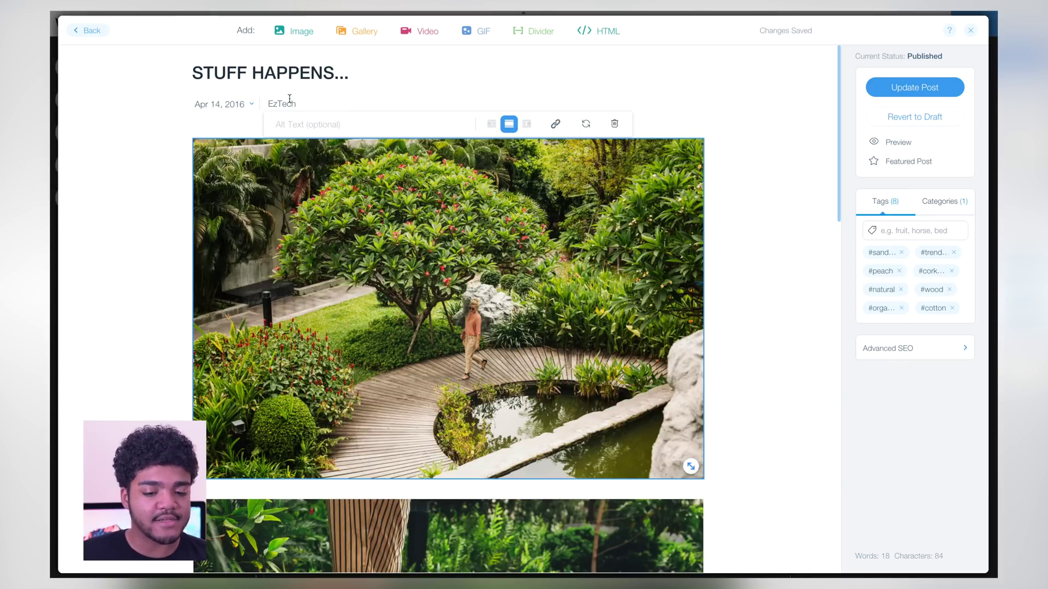
# Step: Set the post's publish date to April 13, 2016
pyautogui.click(226, 107)
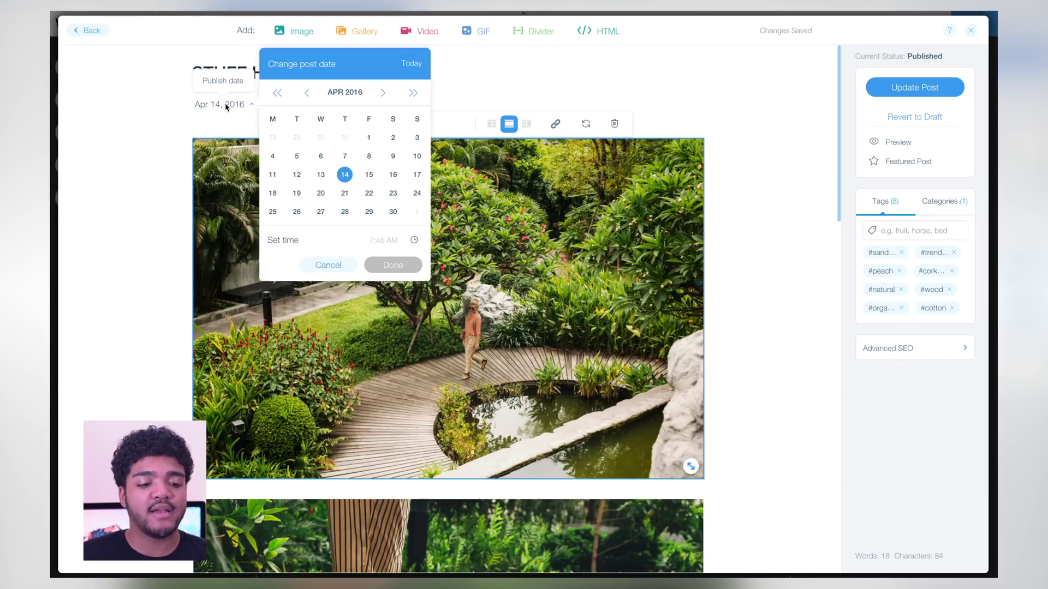
pyautogui.click(321, 175)
pyautogui.click(389, 267)
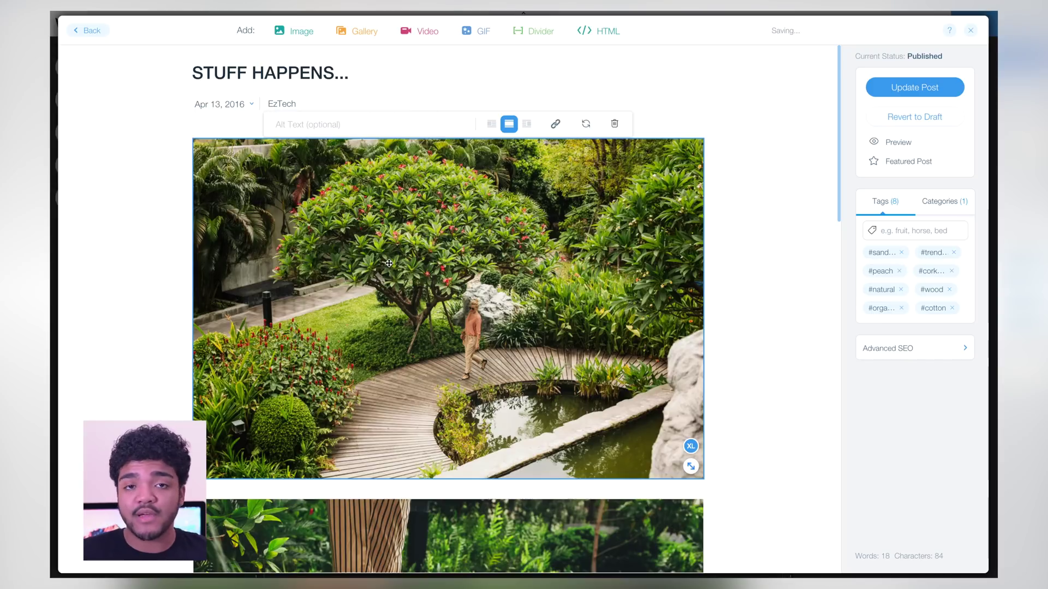
# Step: Give the post's first image, the garden path photo, the alt text "Woman Walking"
pyautogui.click(315, 124)
pyautogui.write('W')
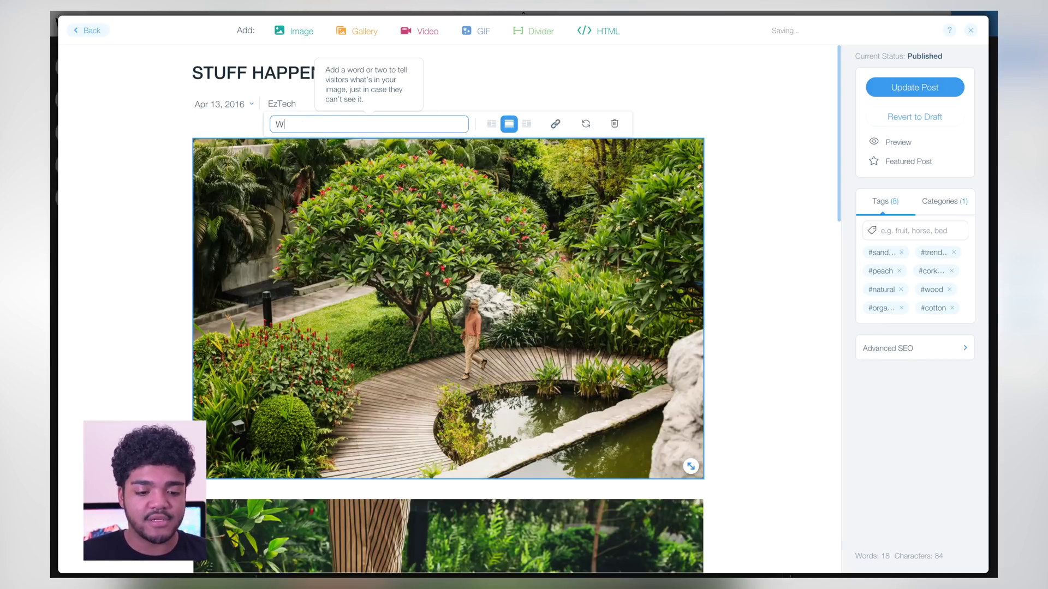
pyautogui.write('oman Walking')
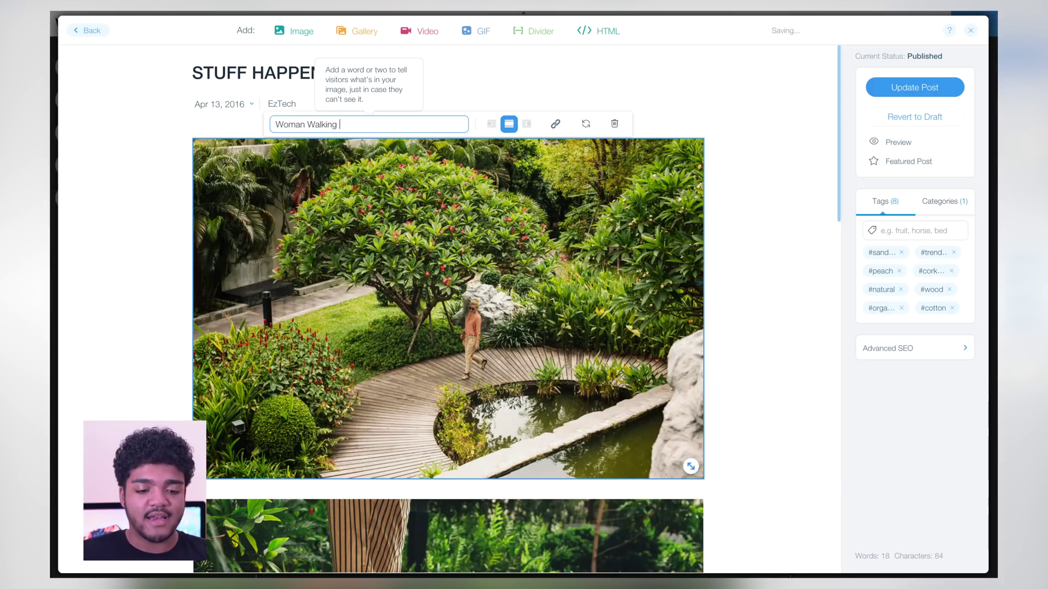
pyautogui.click(159, 217)
# Step: Give the second image, the feet on stepping stones, the alt text "Feet. Water. Leaves."
pyautogui.scroll(-4, 159, 217)
pyautogui.click(330, 382)
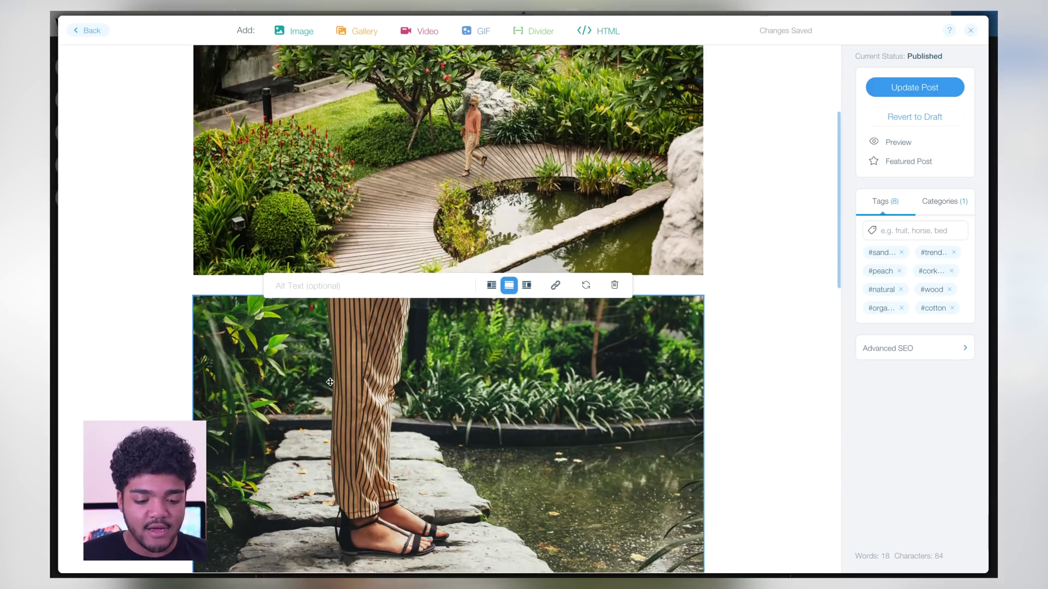
pyautogui.click(332, 221)
pyautogui.write('Feet')
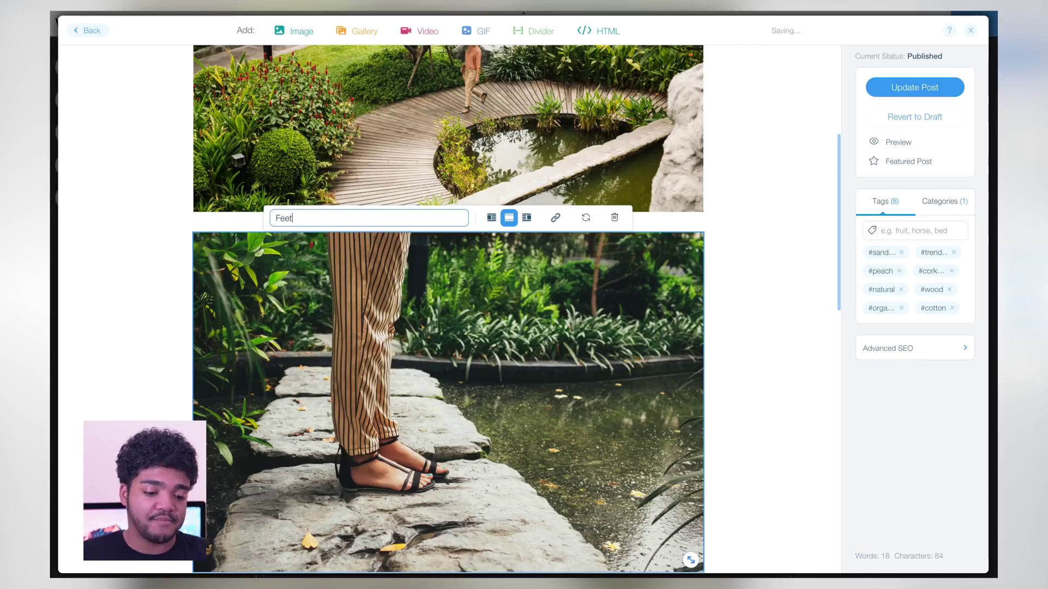
pyautogui.write('. Water.')
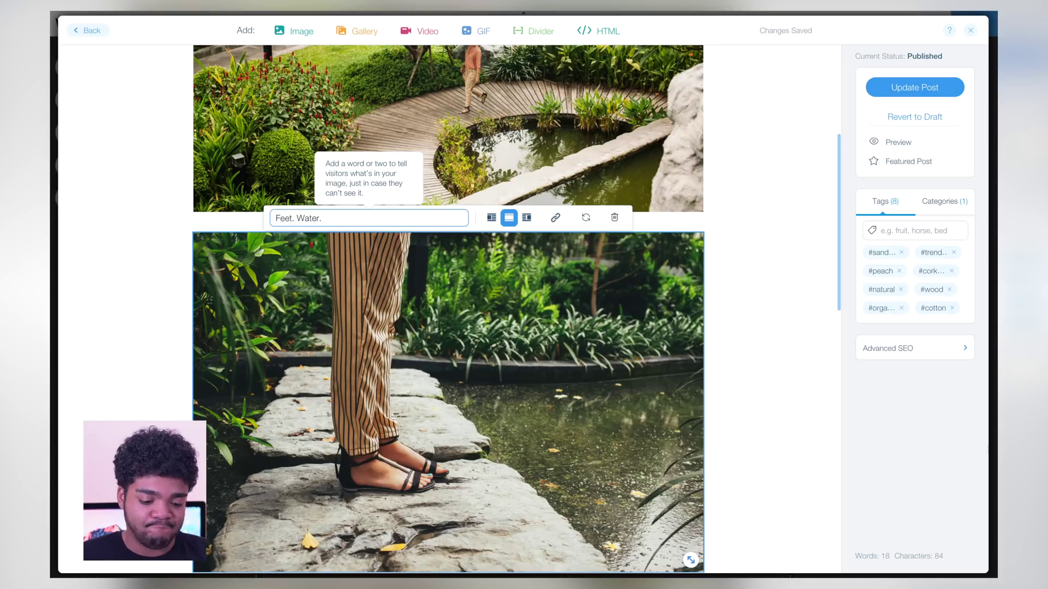
pyautogui.write(' Leaves.')
# Step: Delete the green wall photo and the hands photo below the post's text
pyautogui.scroll(-10, 530, 320)
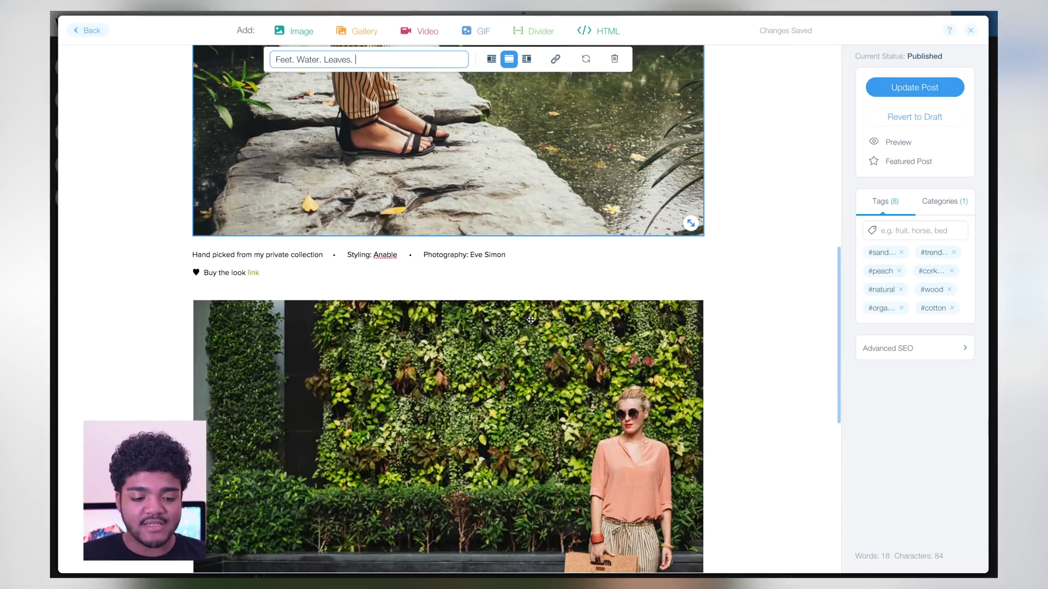
pyautogui.click(530, 320)
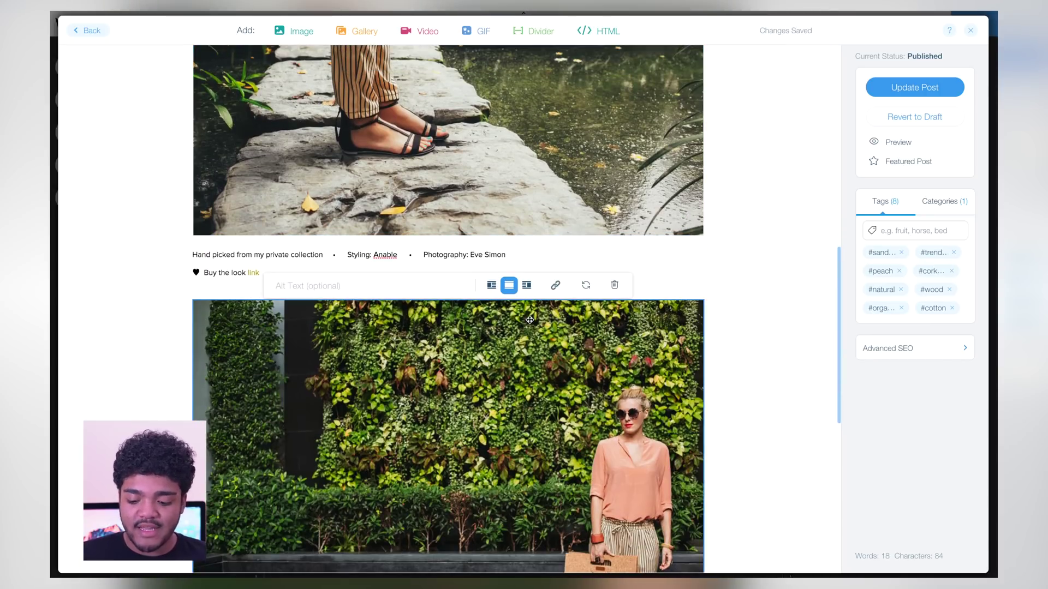
pyautogui.press('BackSpace')
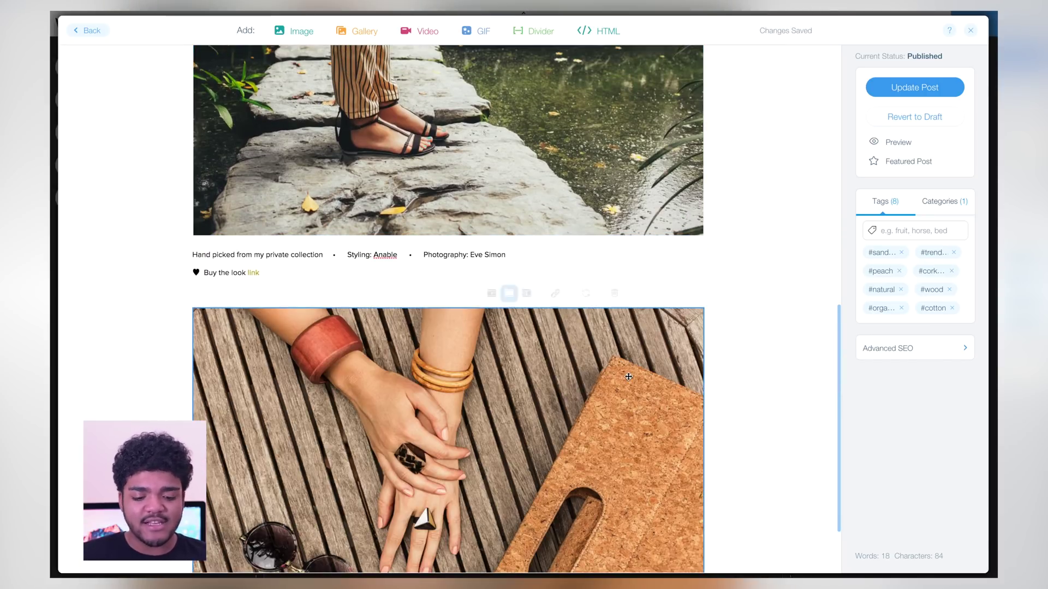
pyautogui.scroll(5, 510, 293)
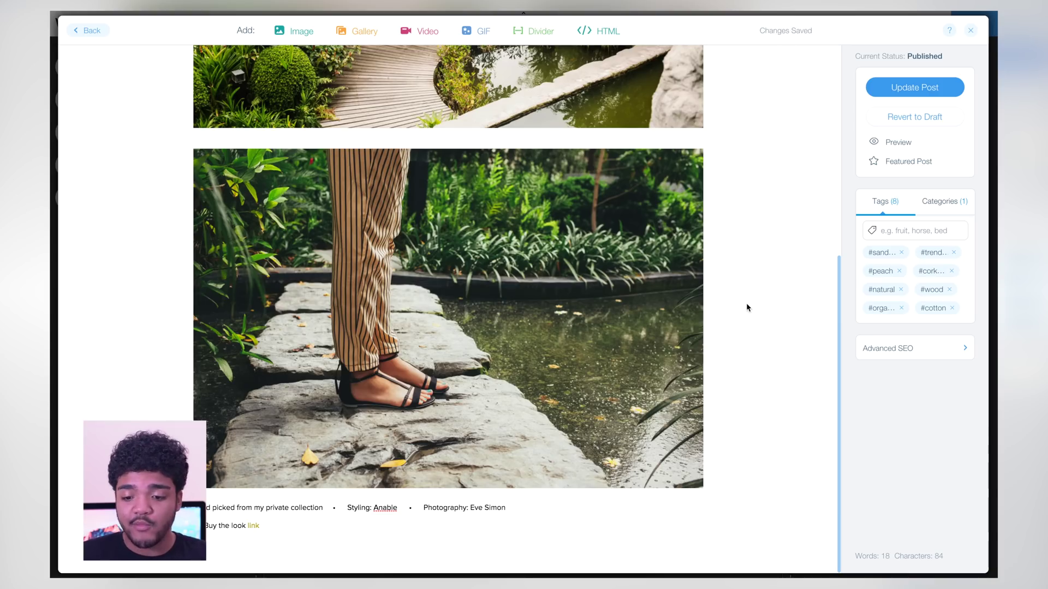
pyautogui.scroll(7, 745, 303)
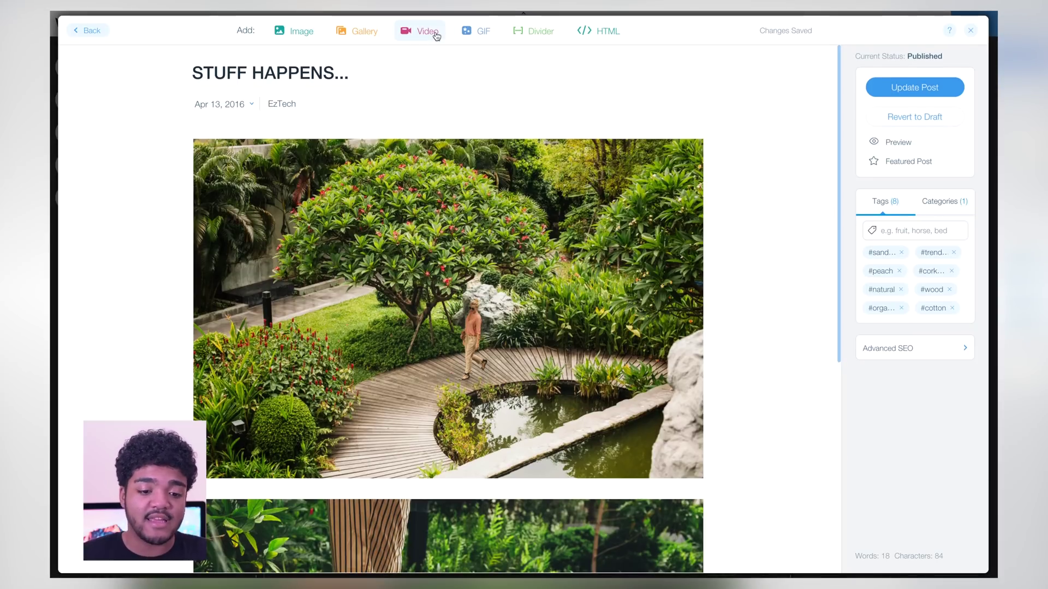
# Step: Look at the font and image managers under My Uploads, closing each one
pyautogui.click(362, 30)
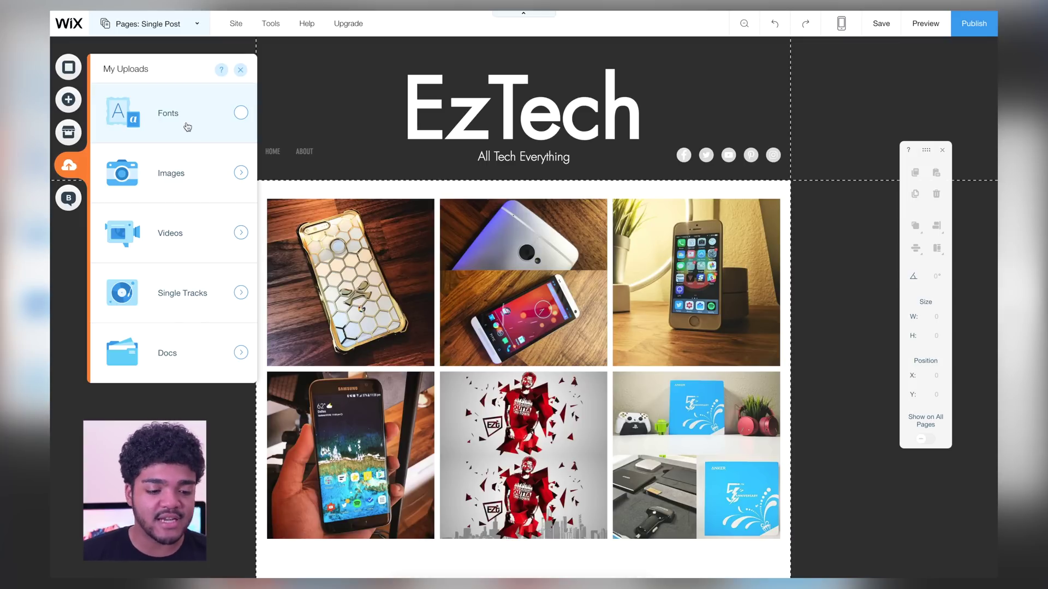
pyautogui.click(188, 123)
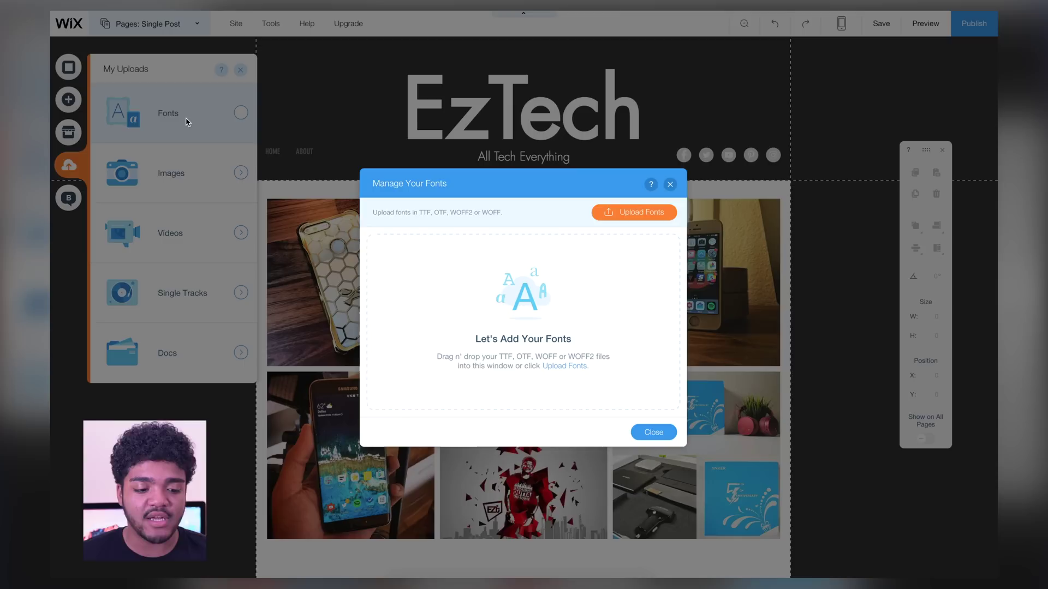
pyautogui.click(670, 184)
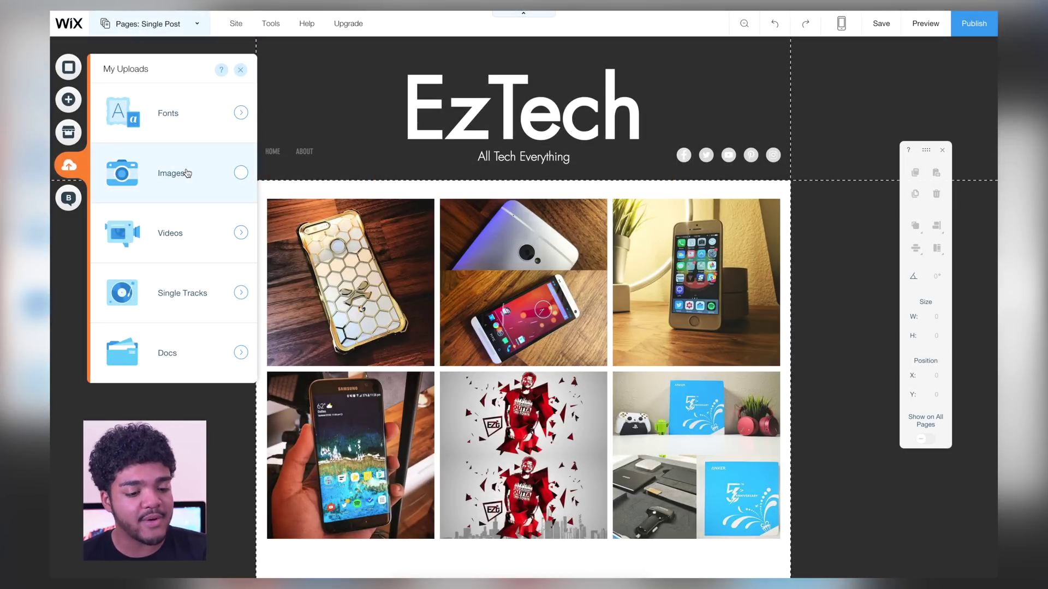
pyautogui.click(187, 173)
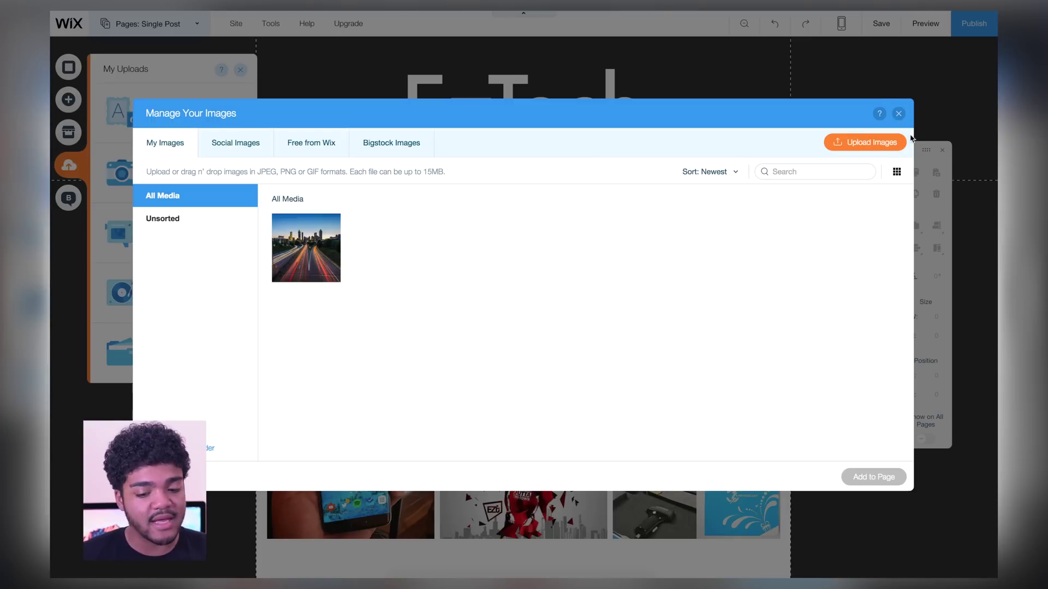
pyautogui.click(898, 115)
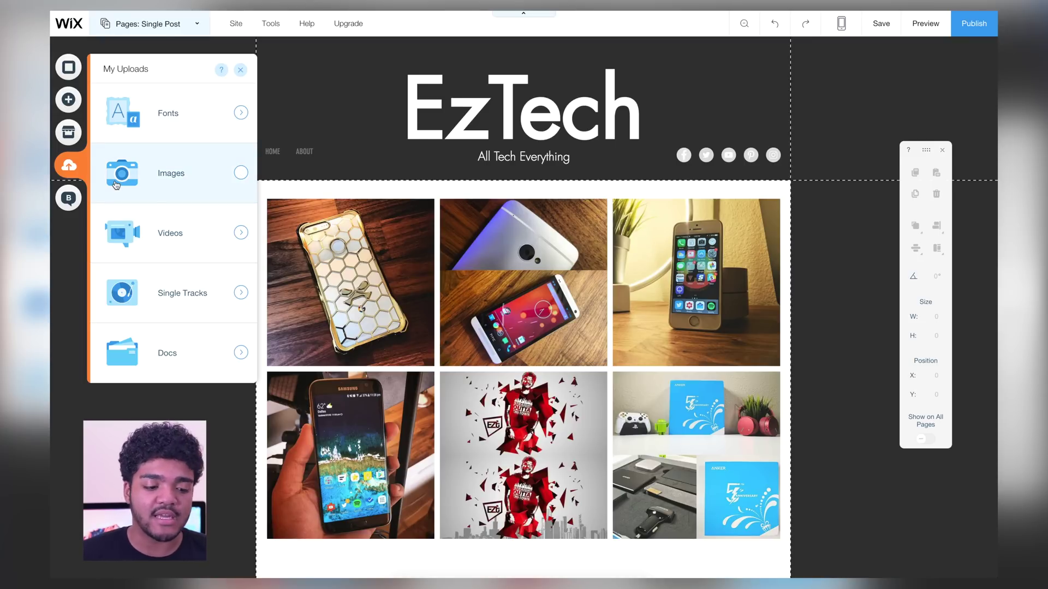
# Step: Browse the Social category of the Wix App Market for apps to add to the site
pyautogui.click(68, 132)
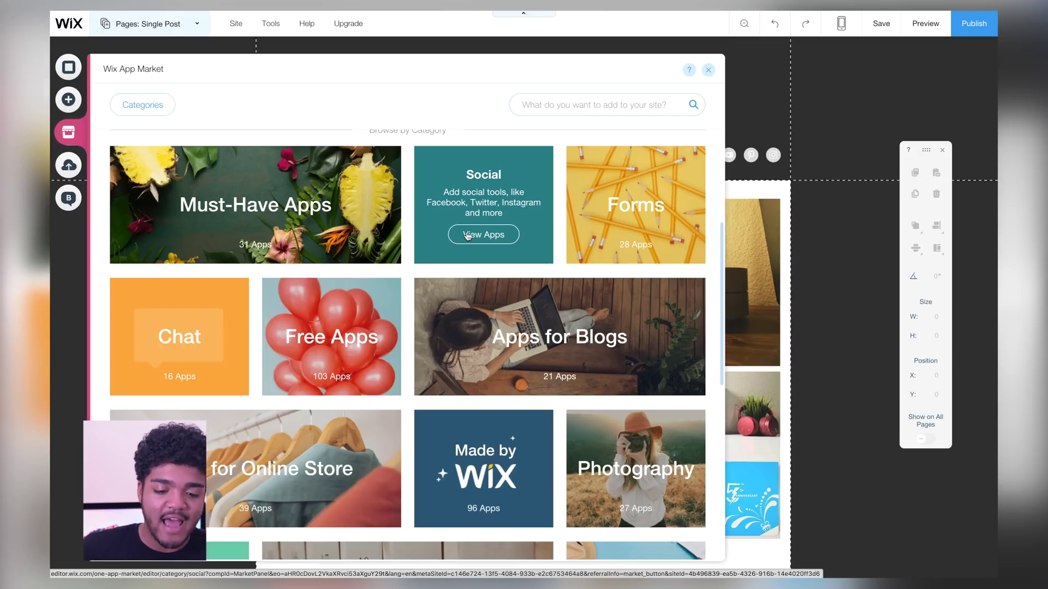
pyautogui.click(468, 236)
pyautogui.scroll(-1, 431, 315)
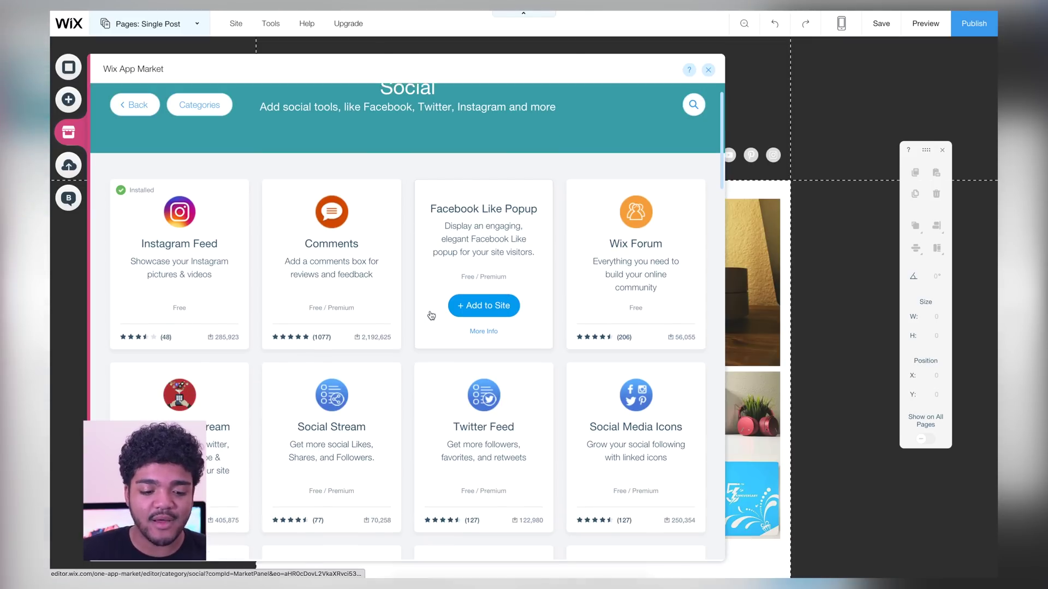
pyautogui.scroll(-5, 430, 315)
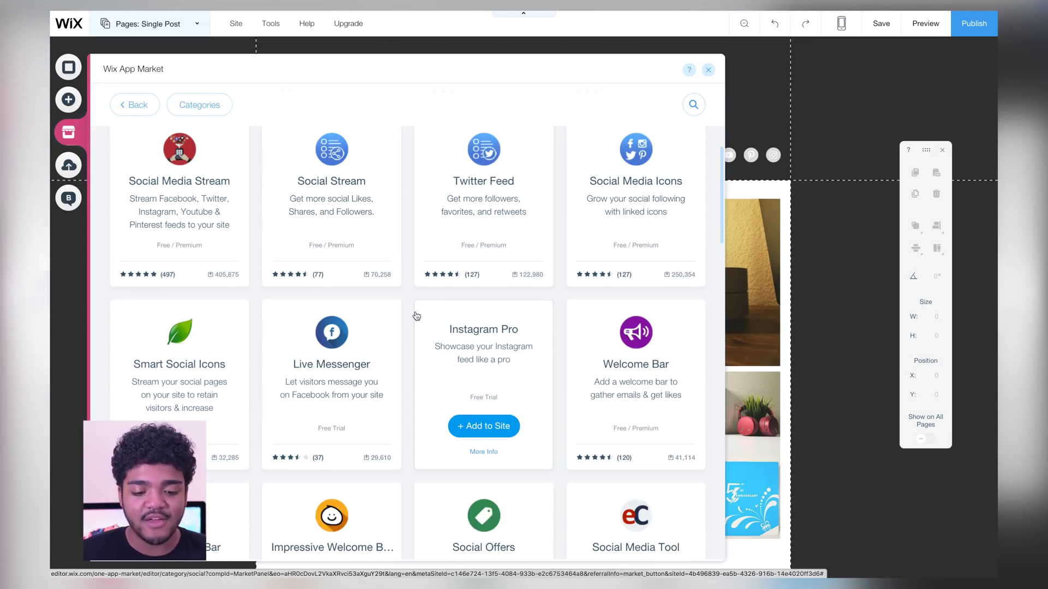
pyautogui.scroll(1, 417, 316)
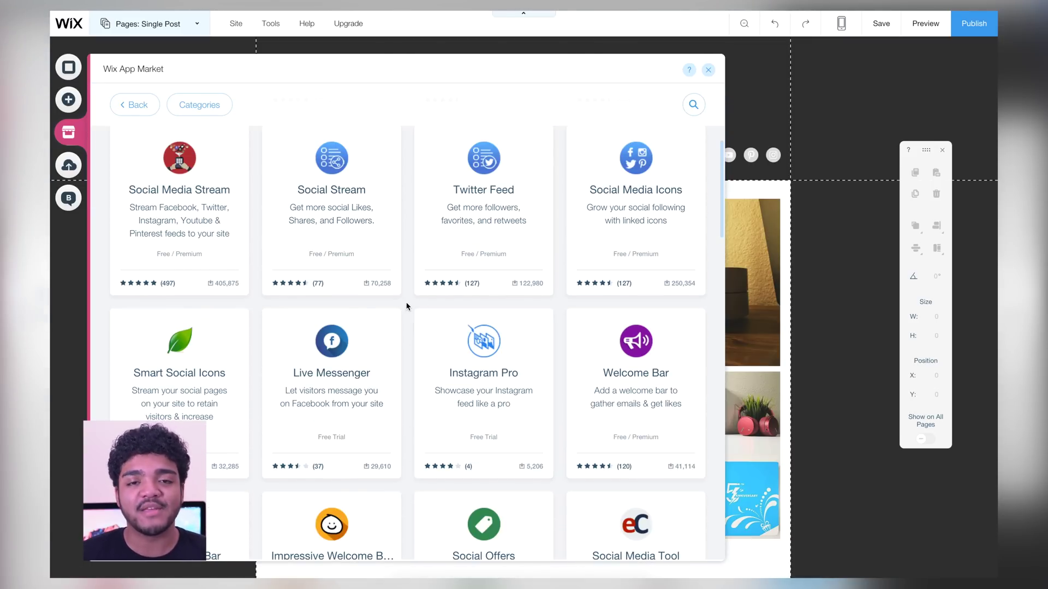
pyautogui.scroll(-2, 407, 307)
pyautogui.scroll(-9, 407, 307)
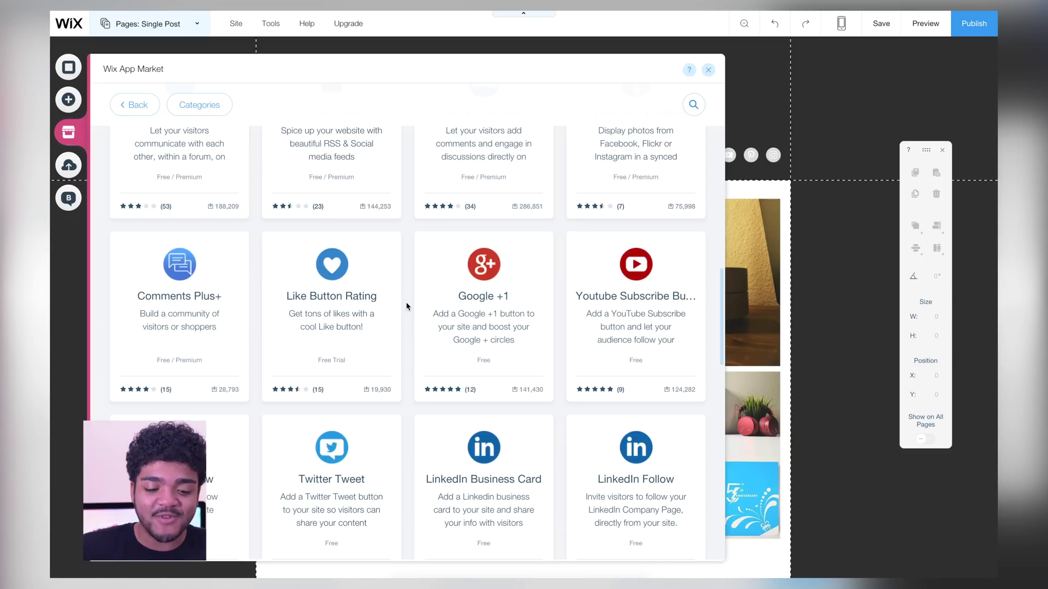
pyautogui.scroll(-3, 407, 307)
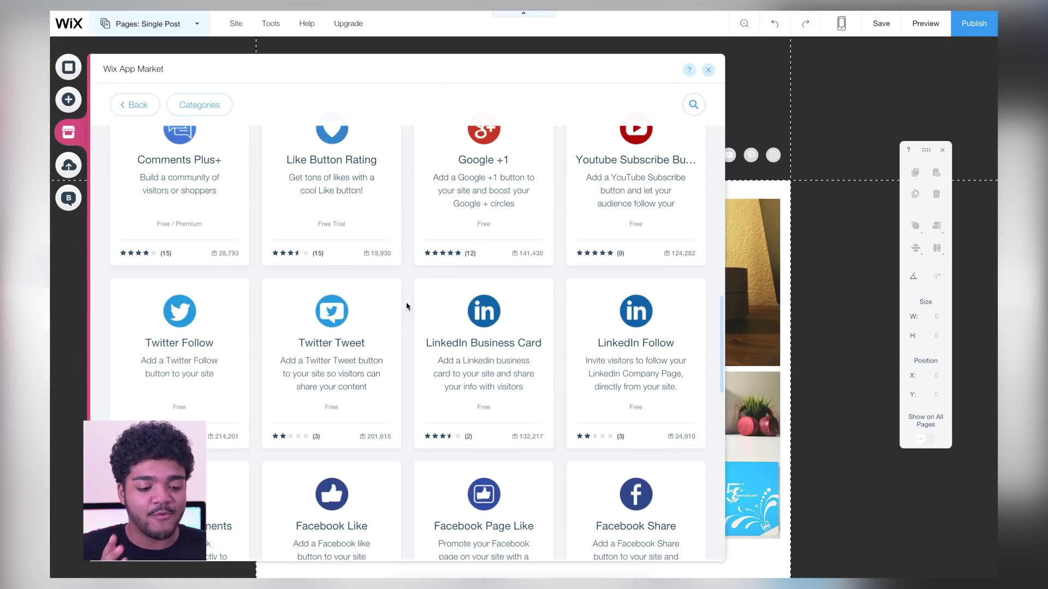
pyautogui.scroll(-4, 407, 307)
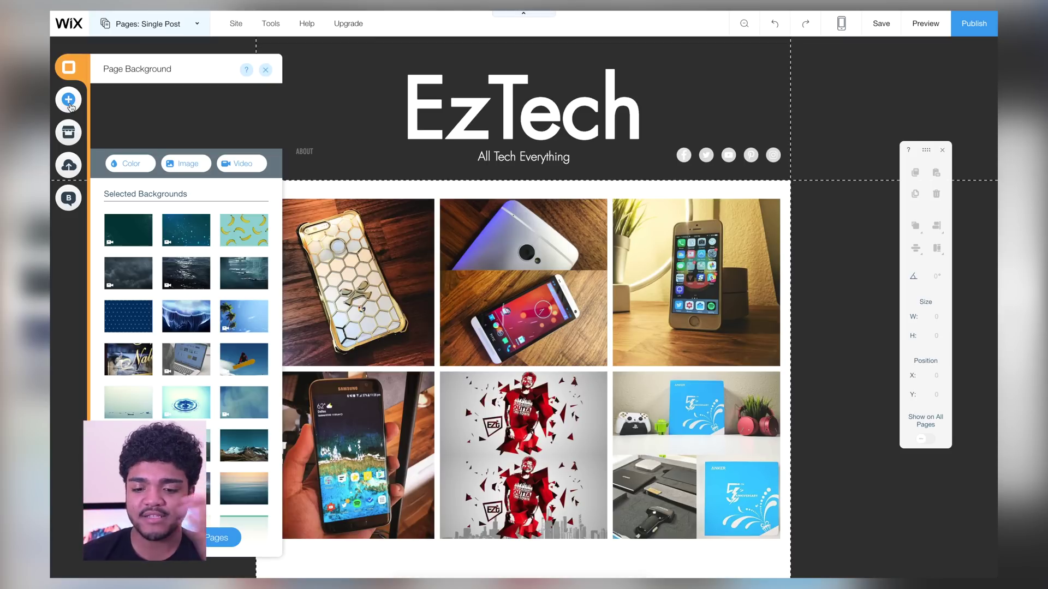
# Step: Try the Cross Fade page transition and set the pages' transition to Horizontal
pyautogui.click(148, 23)
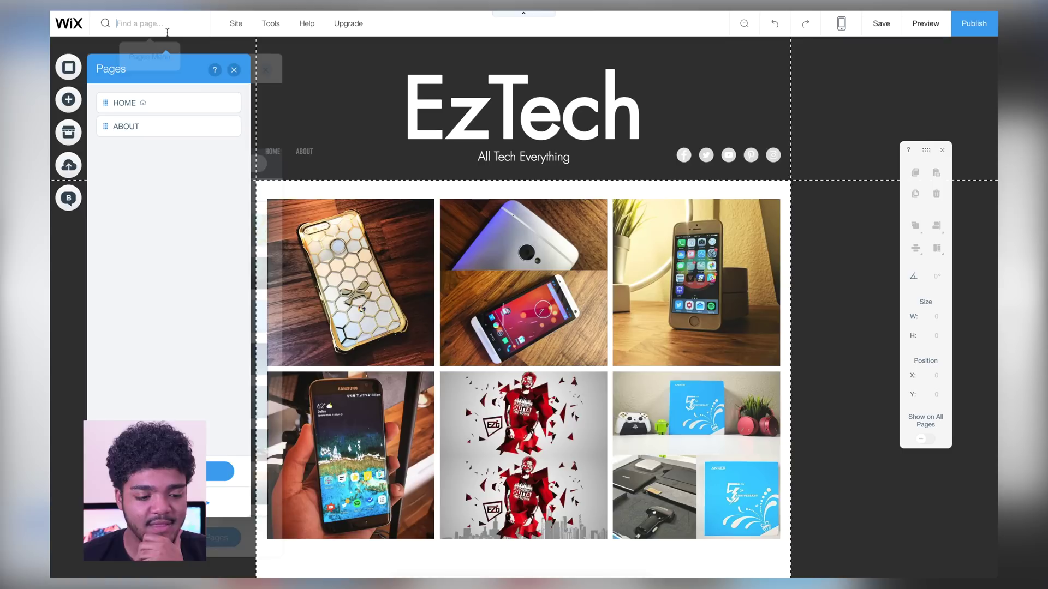
pyautogui.click(170, 502)
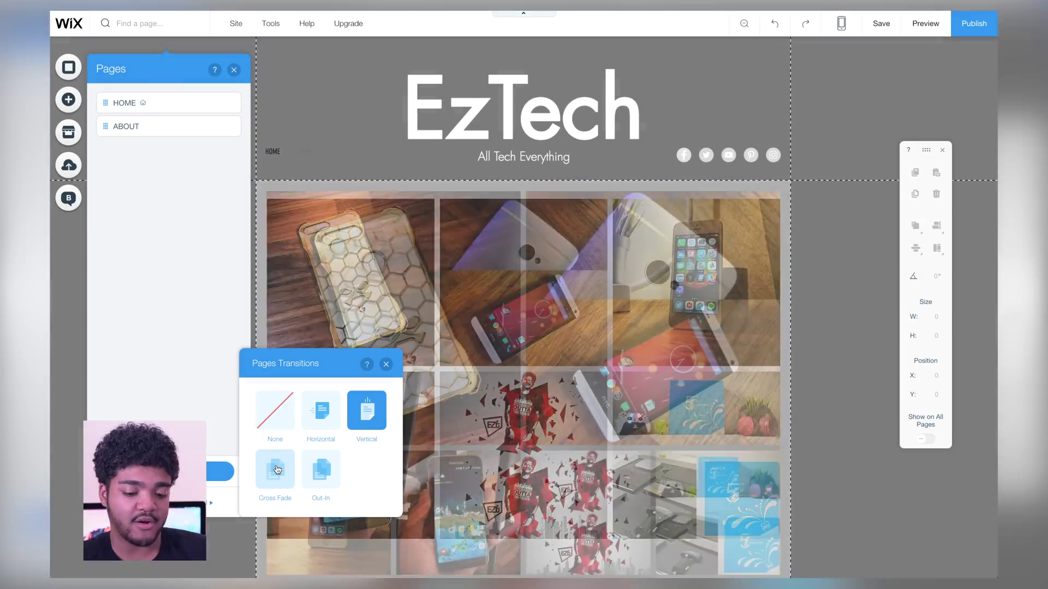
pyautogui.click(277, 470)
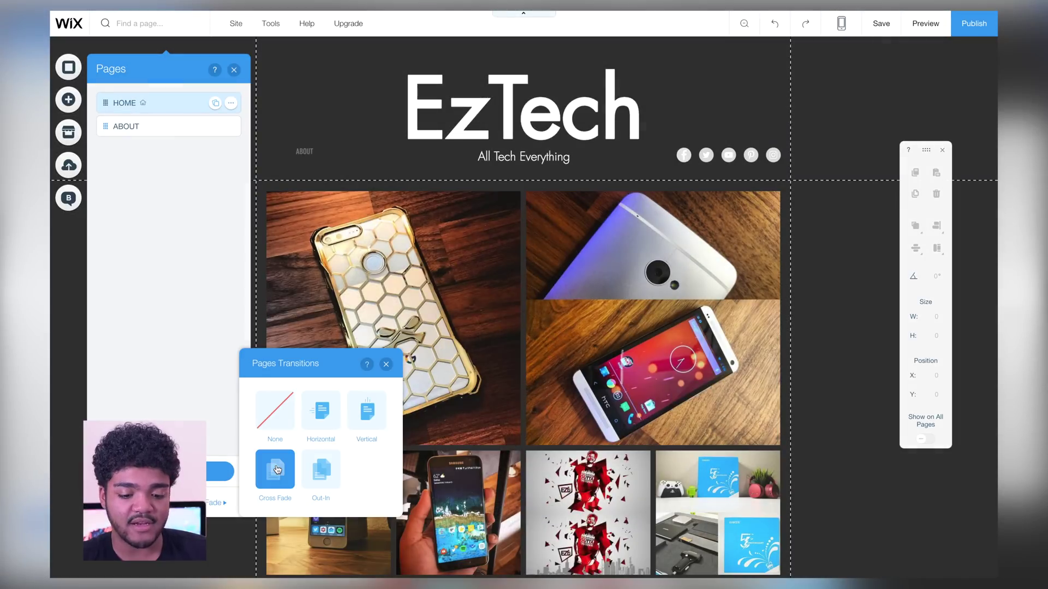
pyautogui.click(332, 411)
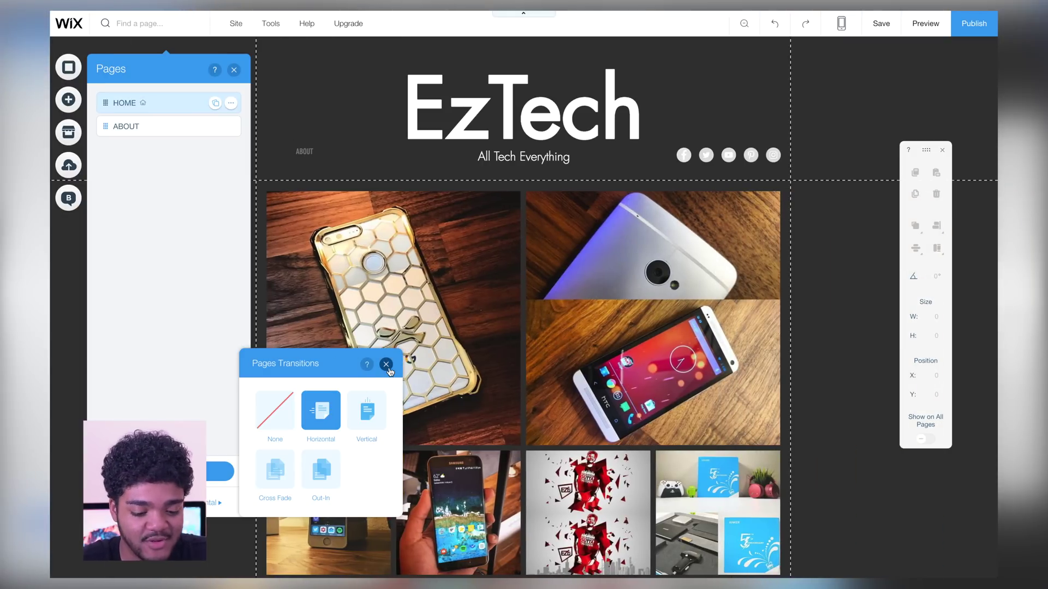
pyautogui.click(386, 366)
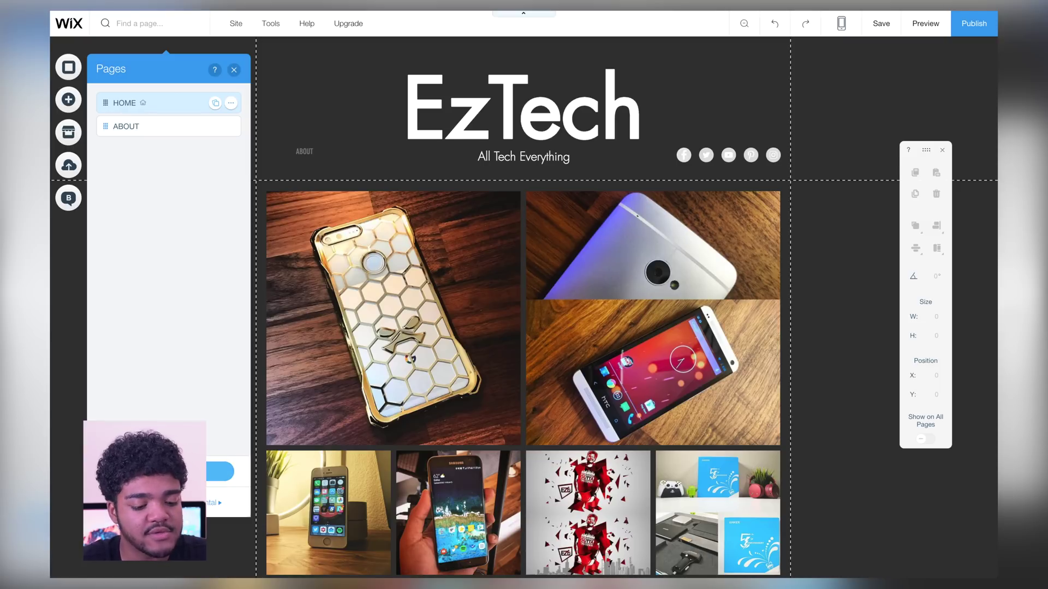
# Step: Add a new page named STUFF and place it between HOME and ABOUT
pyautogui.click(220, 471)
pyautogui.click(269, 403)
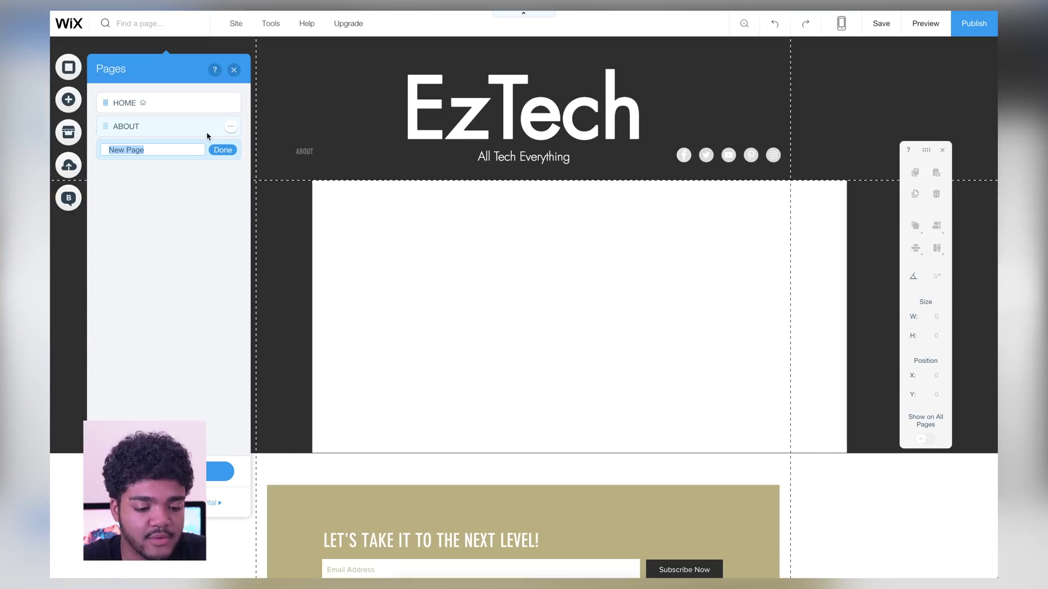
pyautogui.write('STUFF')
pyautogui.press('Return')
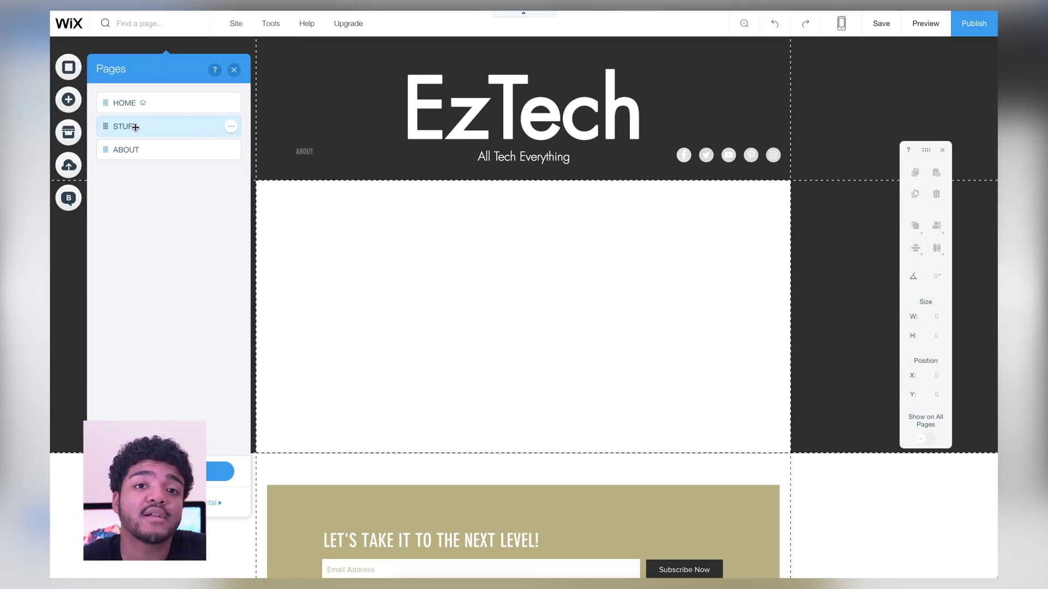
# Step: Open the STUFF page's SEO settings and check its Google preview
pyautogui.click(231, 129)
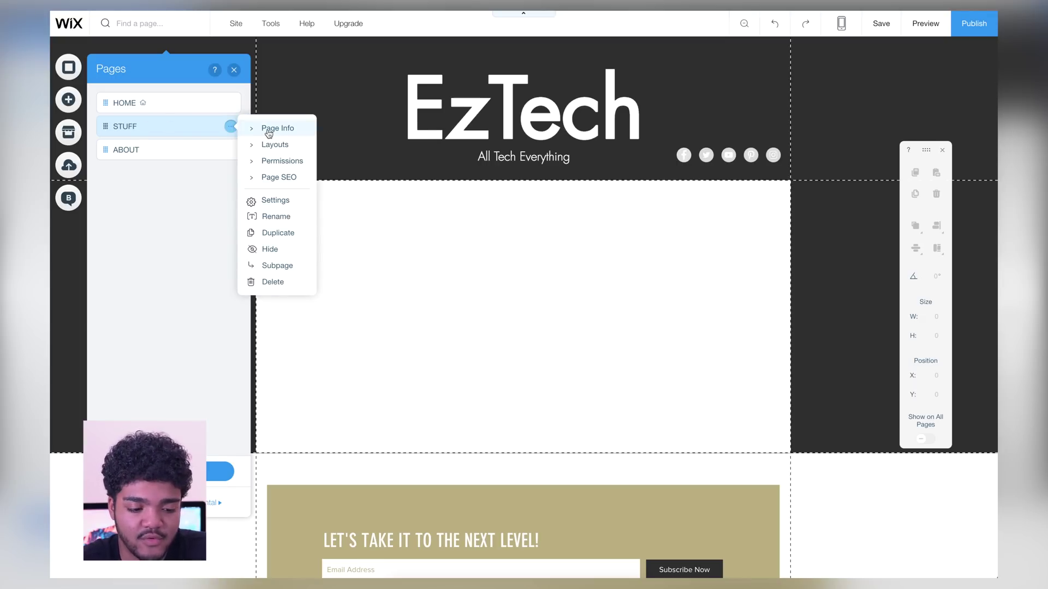
pyautogui.click(286, 183)
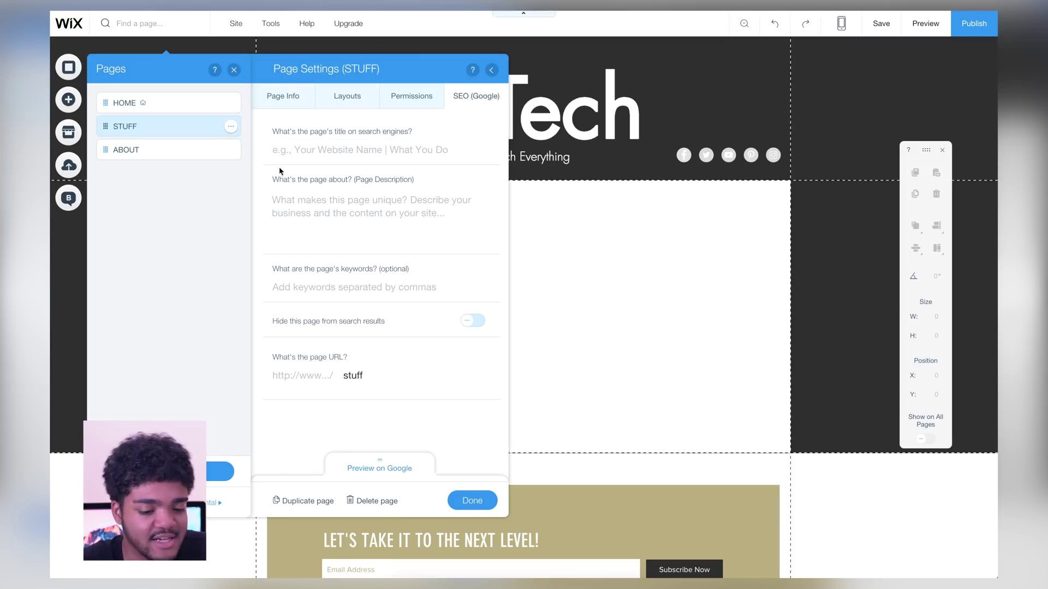
pyautogui.click(385, 467)
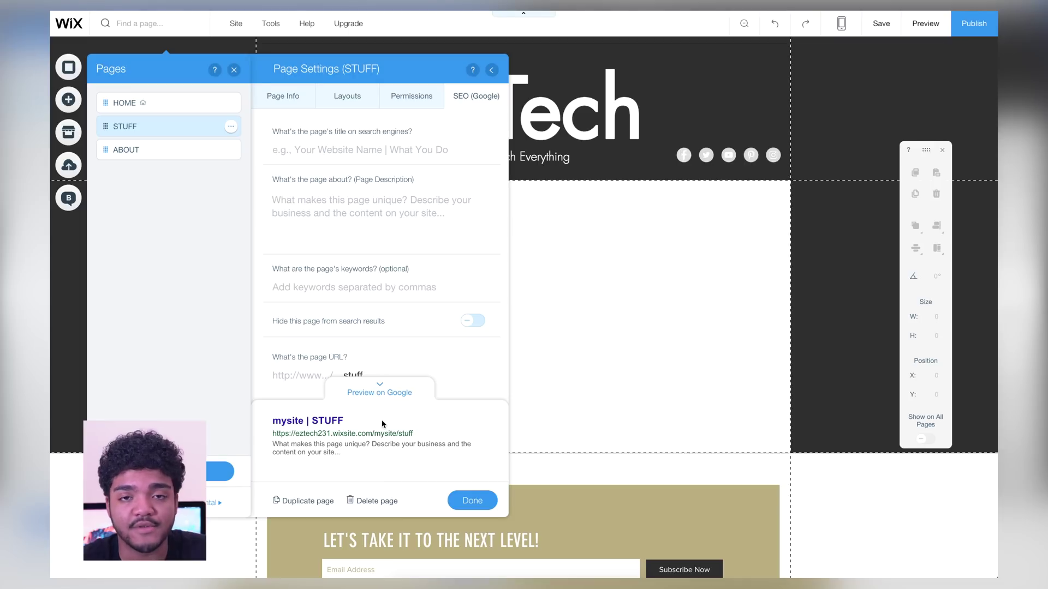
pyautogui.click(373, 391)
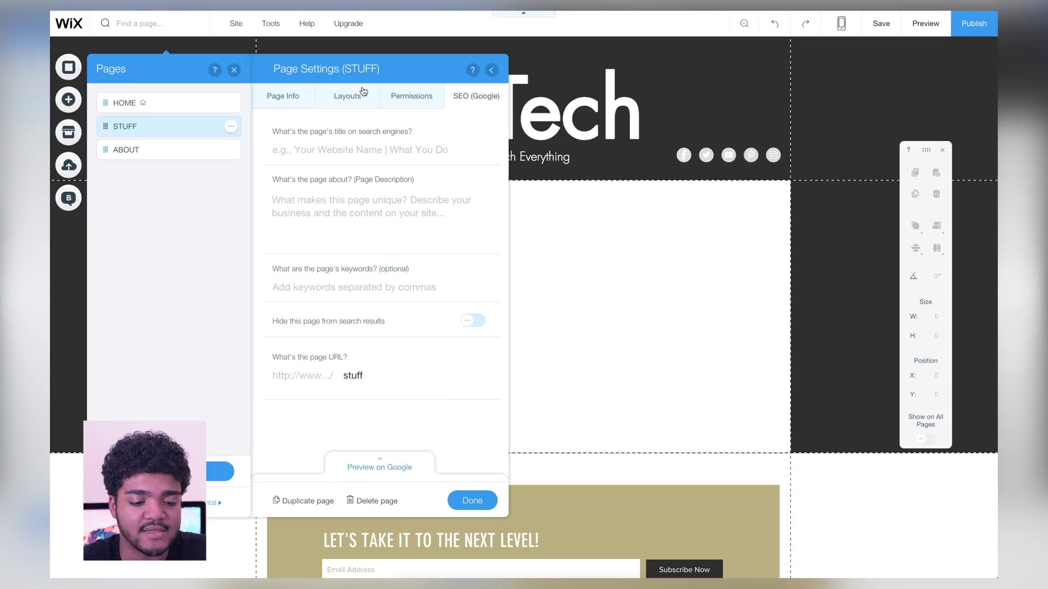
# Step: Review the STUFF page's general info, layout options and permissions
pyautogui.click(304, 98)
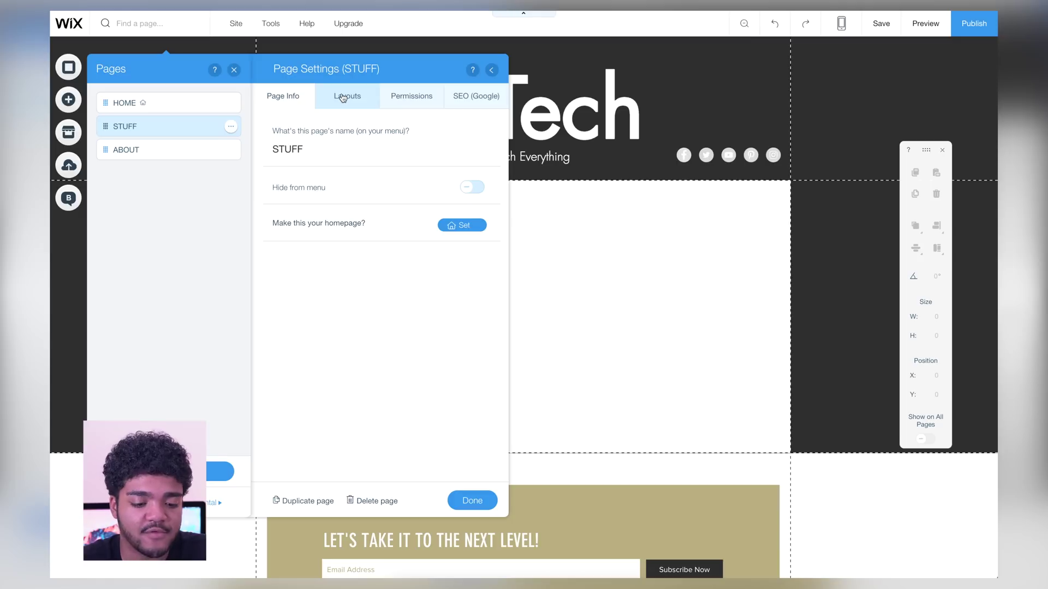
pyautogui.click(343, 99)
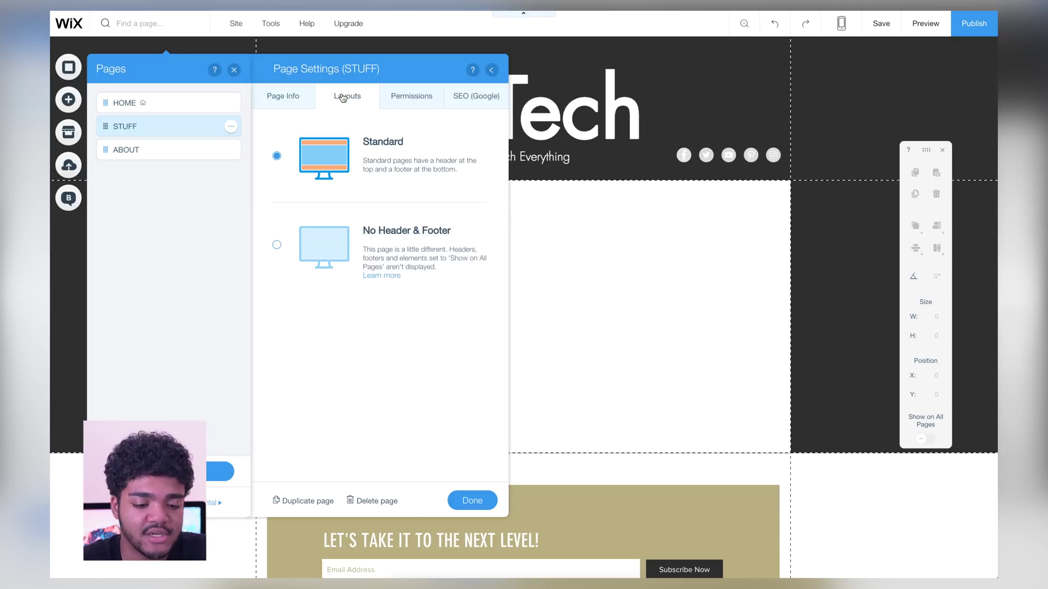
pyautogui.click(401, 99)
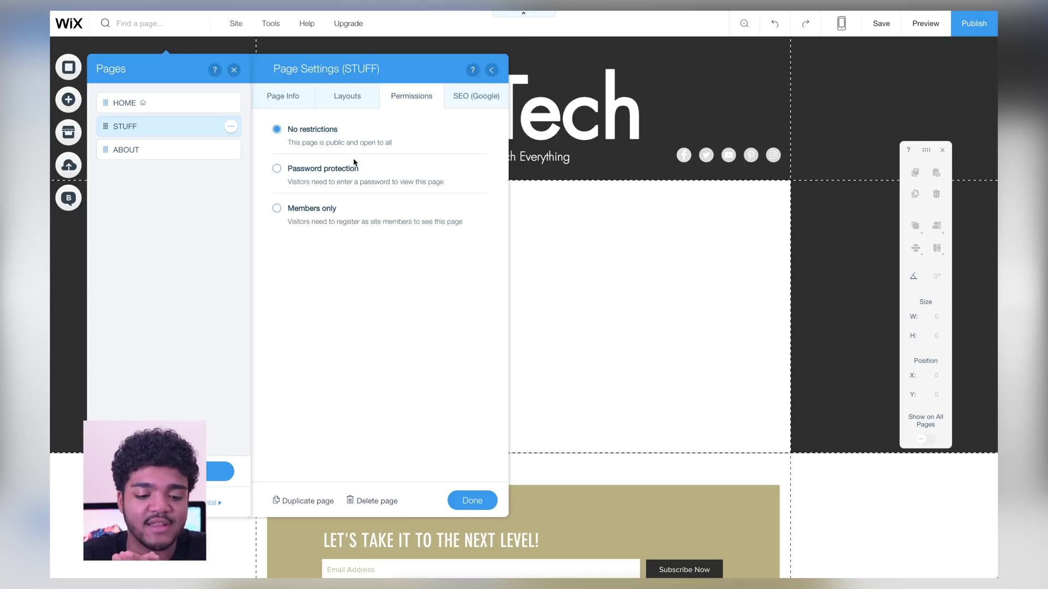
# Step: Set the STUFF page's layout to No Header & Footer and finish its page settings
pyautogui.click(359, 96)
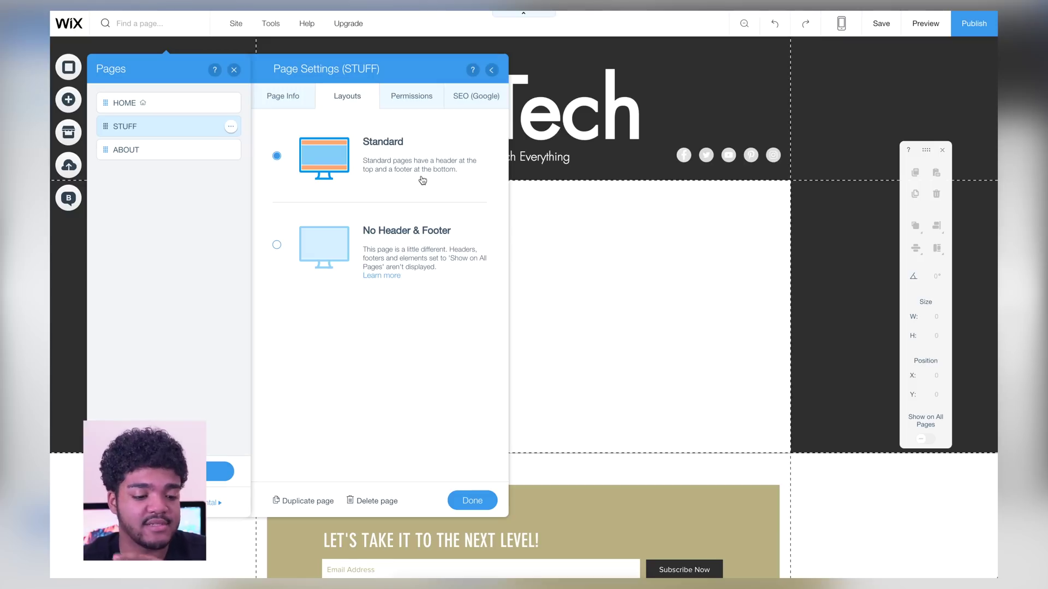
pyautogui.click(382, 251)
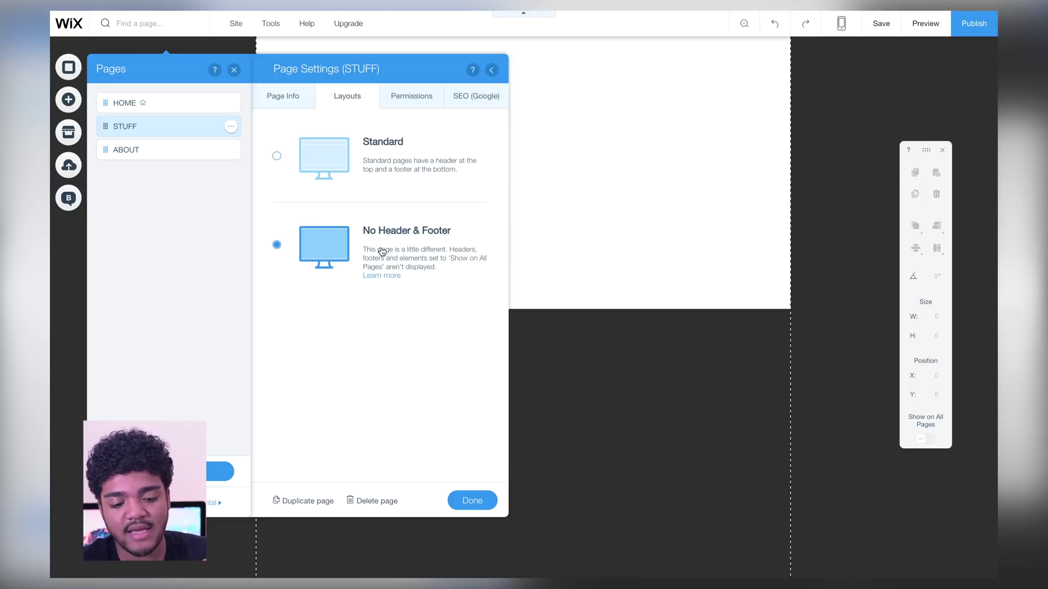
pyautogui.click(476, 502)
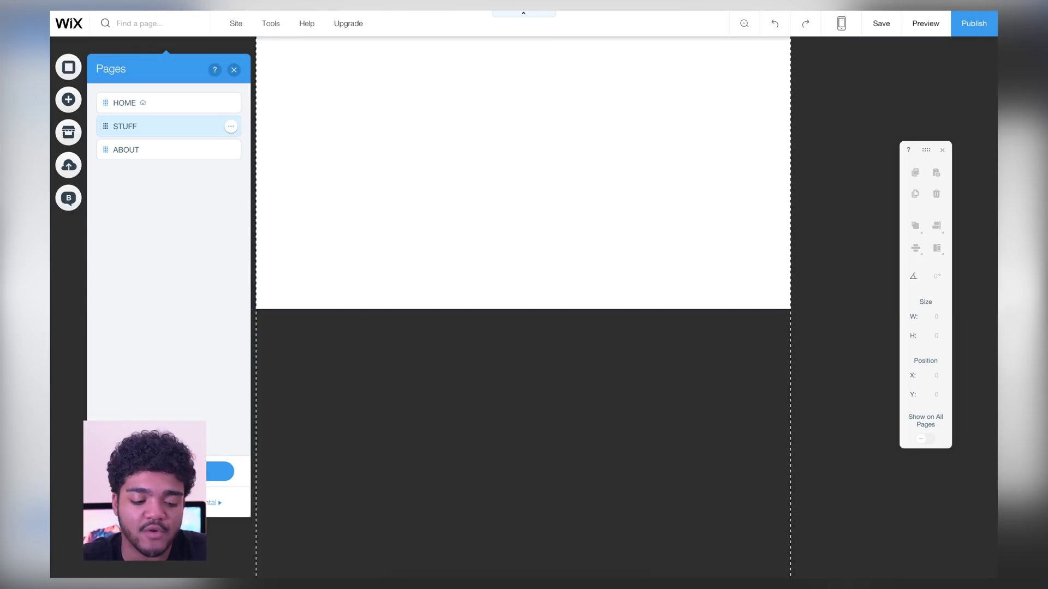
# Step: Set the pages' transition to Vertical
pyautogui.click(214, 503)
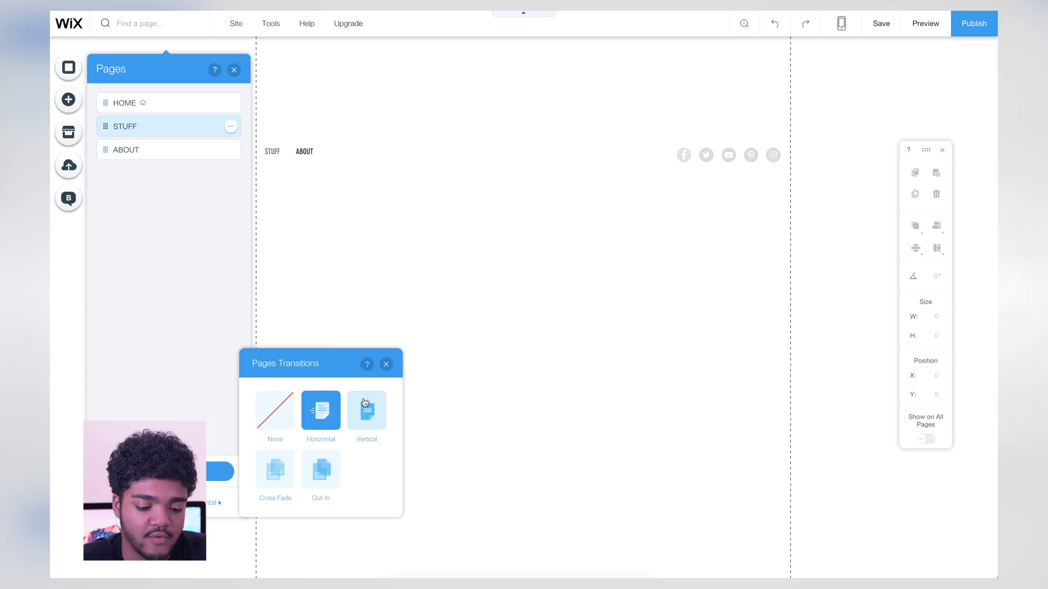
pyautogui.click(365, 402)
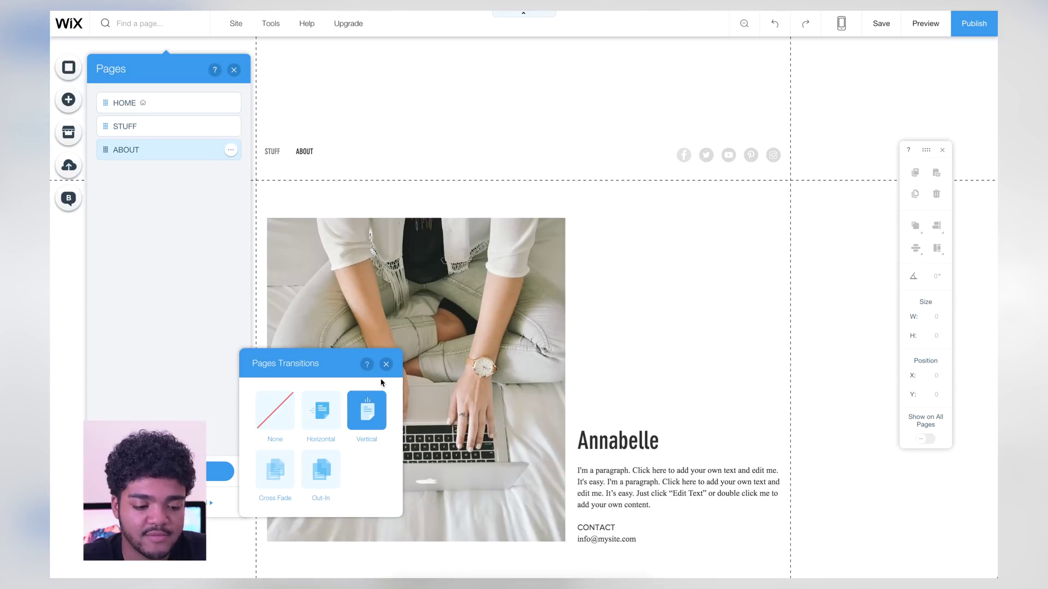
pyautogui.click(385, 364)
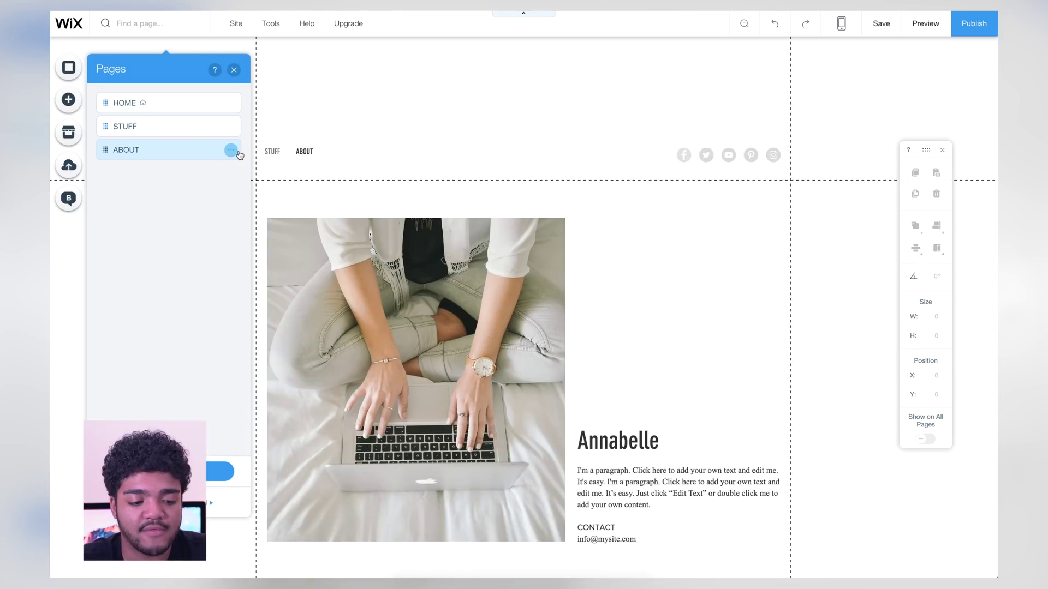
# Step: View the STUFF page, return to the HOME page and select the header's navigation menu
pyautogui.click(182, 131)
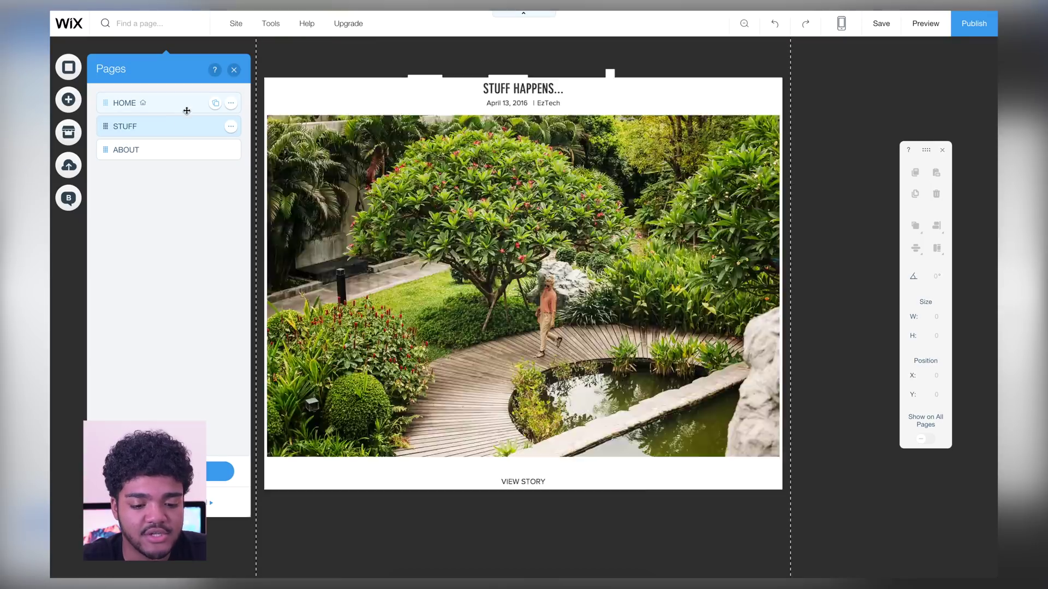
pyautogui.click(186, 108)
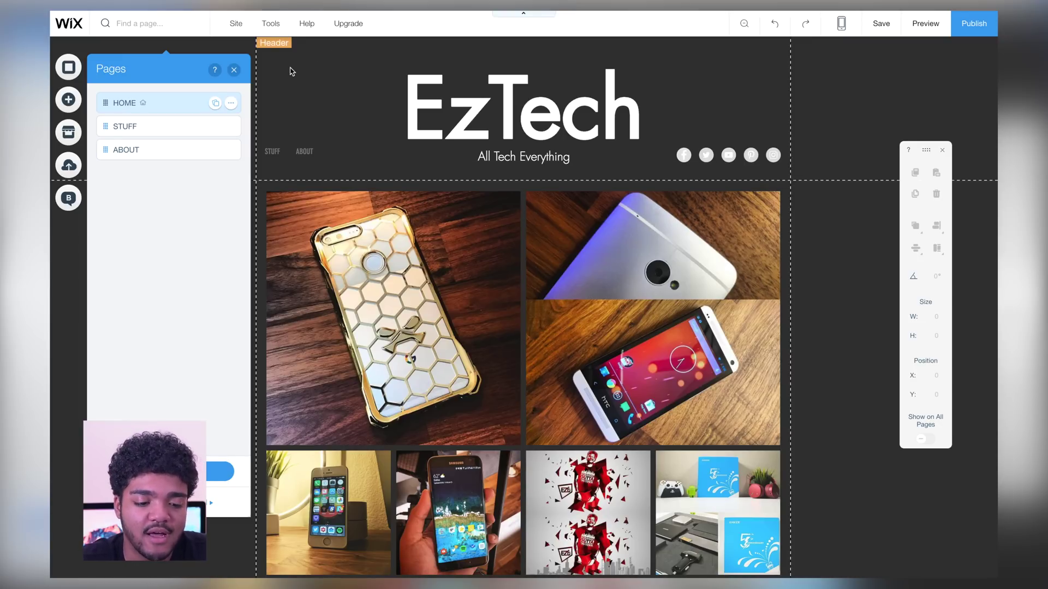
pyautogui.click(276, 153)
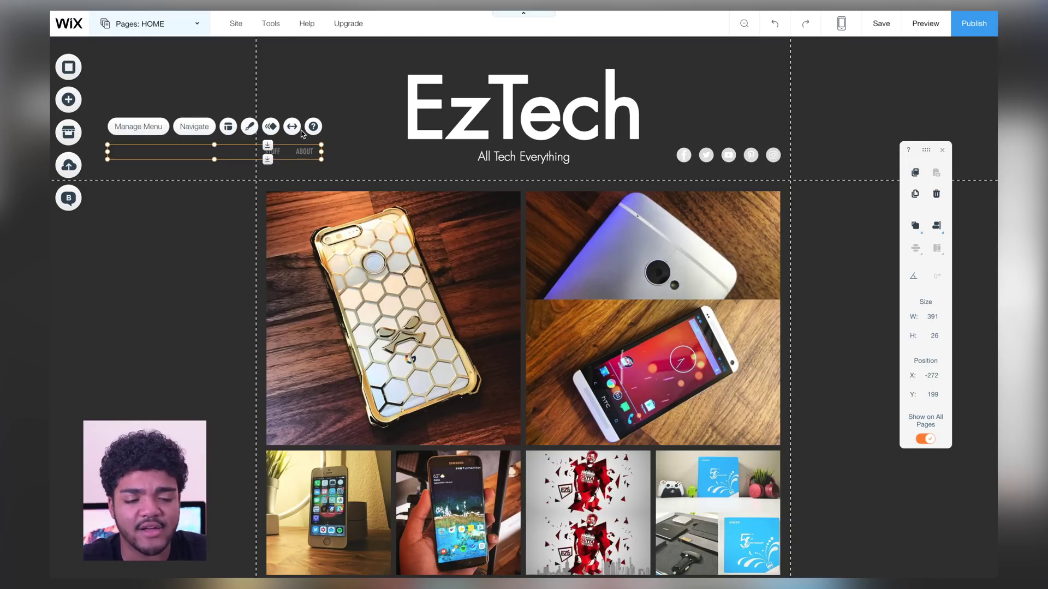
# Step: Look over the editor's tools and help options and open the Wix Premium plans comparison
pyautogui.click(271, 24)
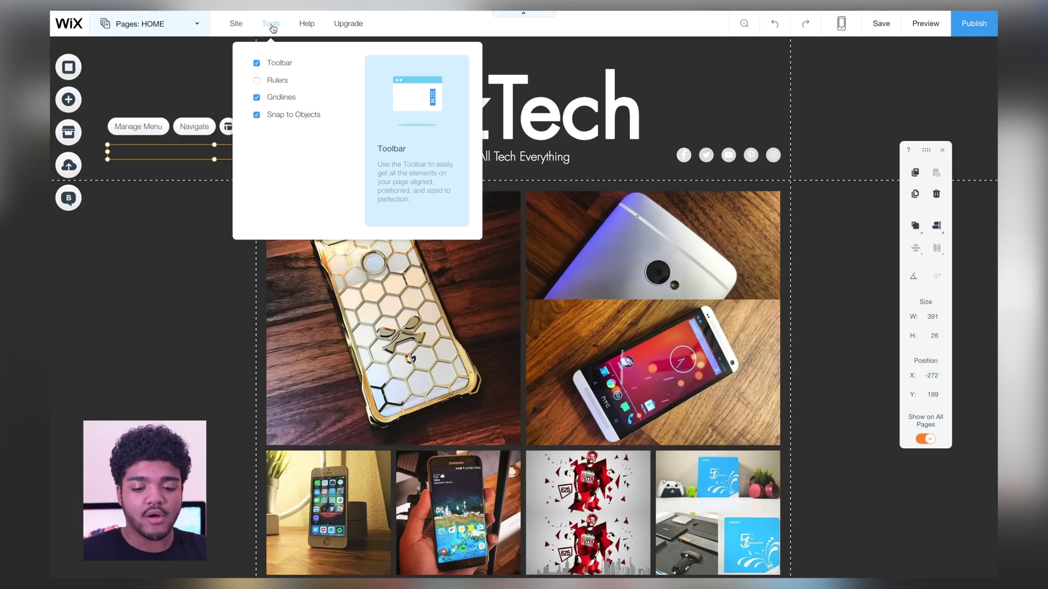
pyautogui.moveTo(309, 27)
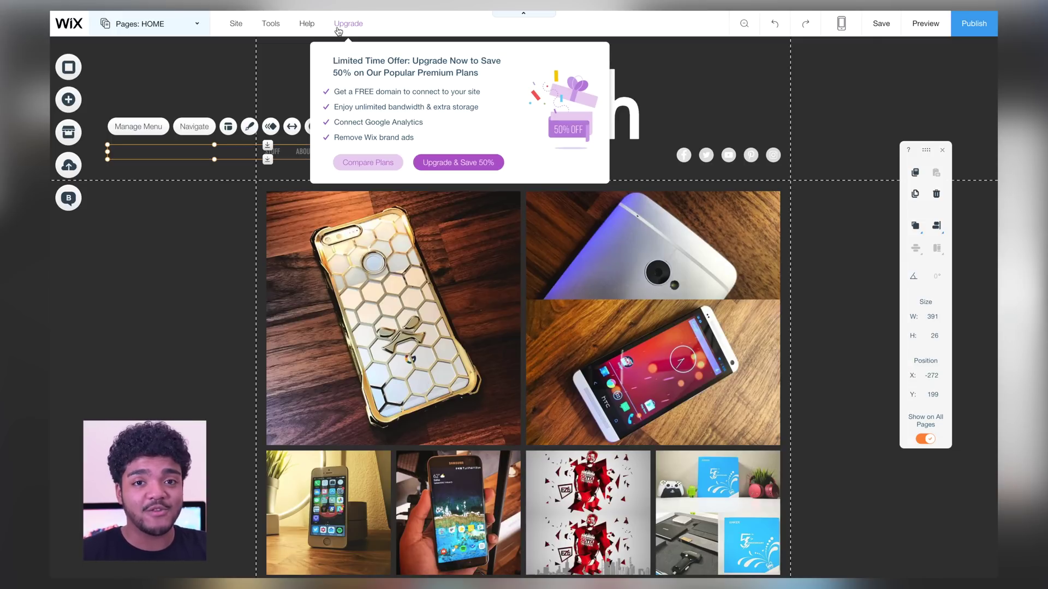
pyautogui.click(338, 24)
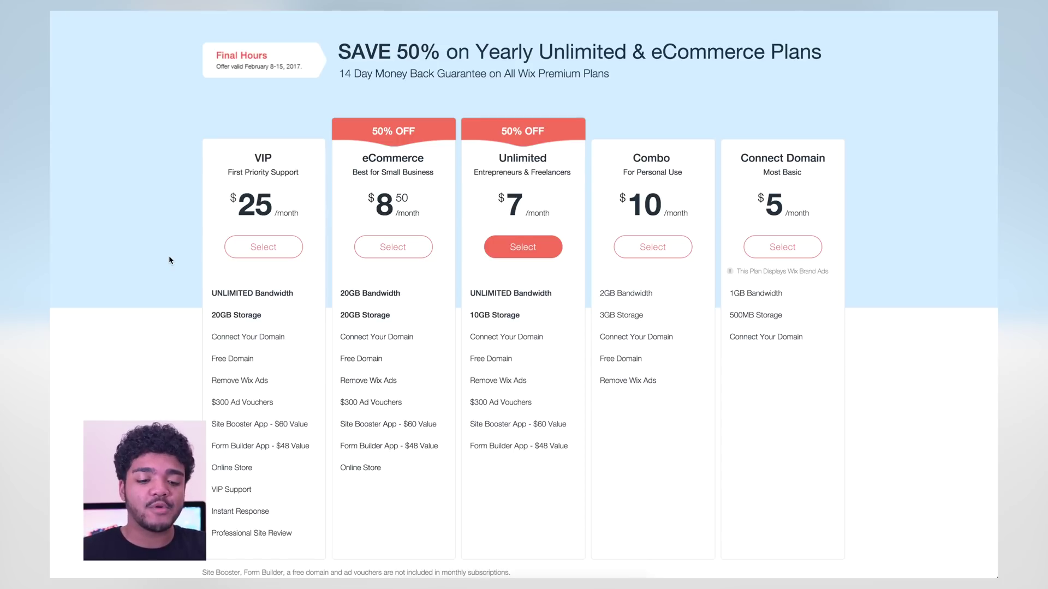